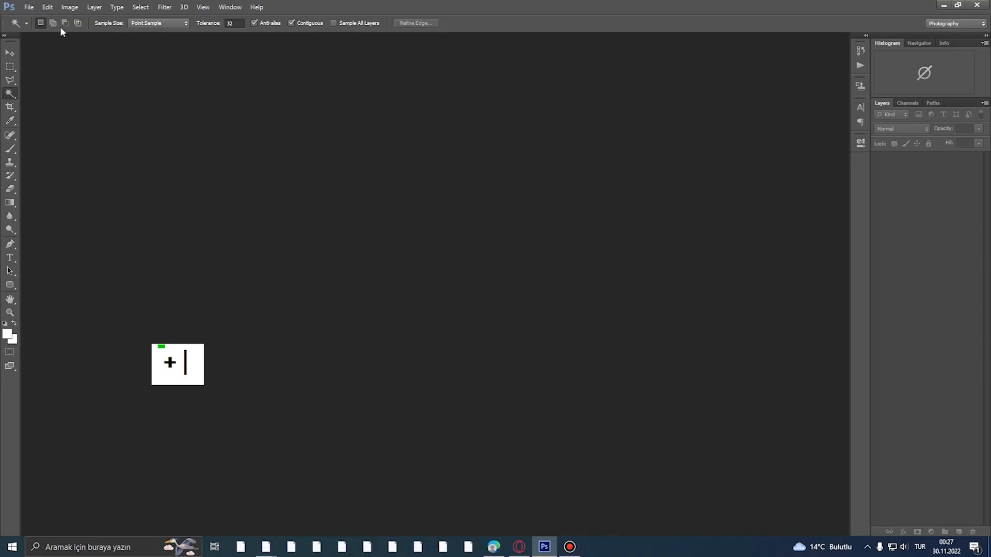
- Open youtube banner.jpg from the motorbike folder
left_click(29, 7)
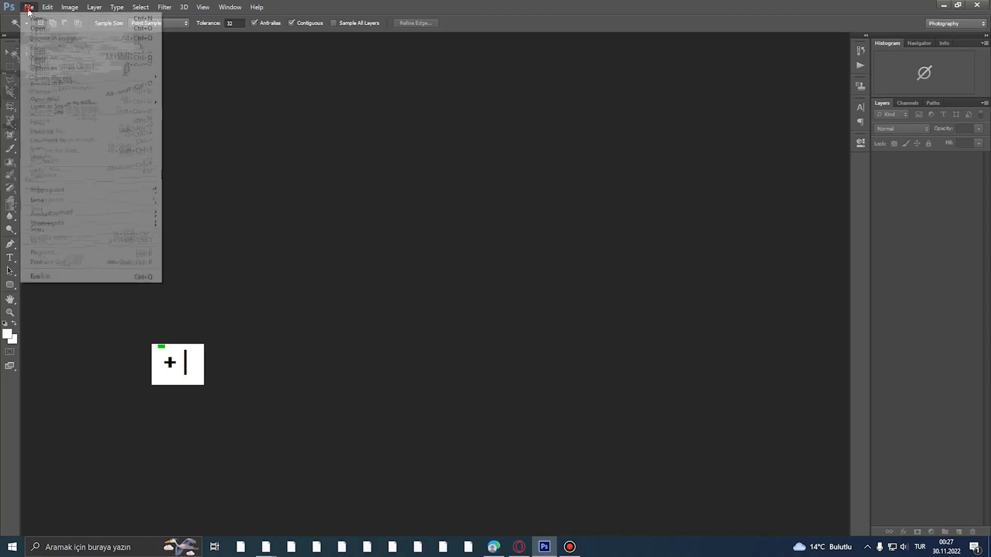
left_click(31, 26)
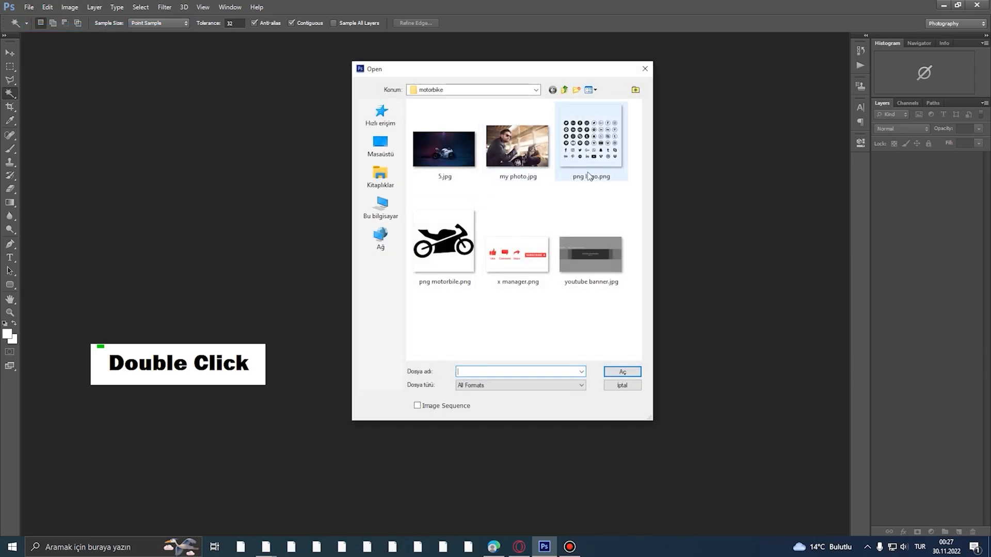
left_click(576, 252)
left_click(615, 372)
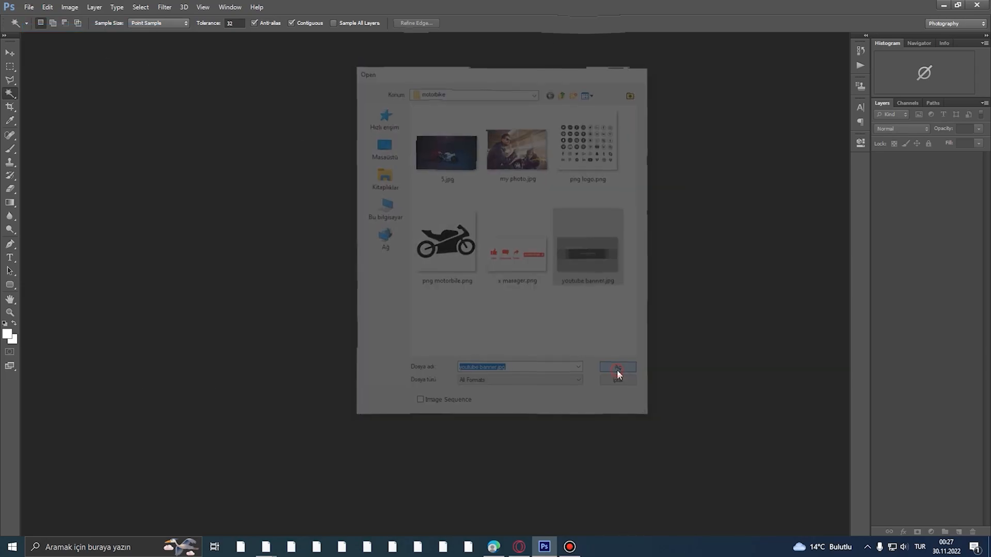
left_click(451, 268, "ctrl")
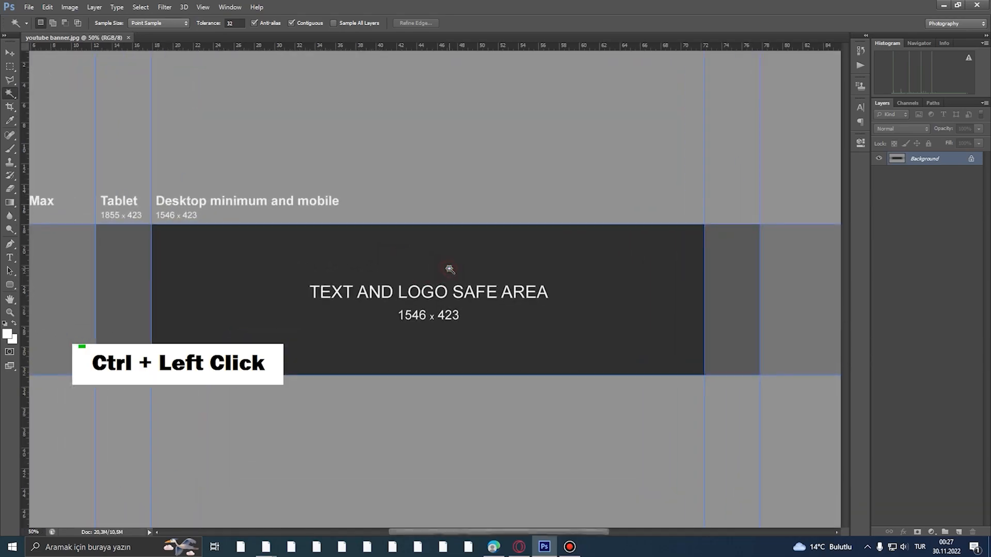
left_click(450, 268, "alt")
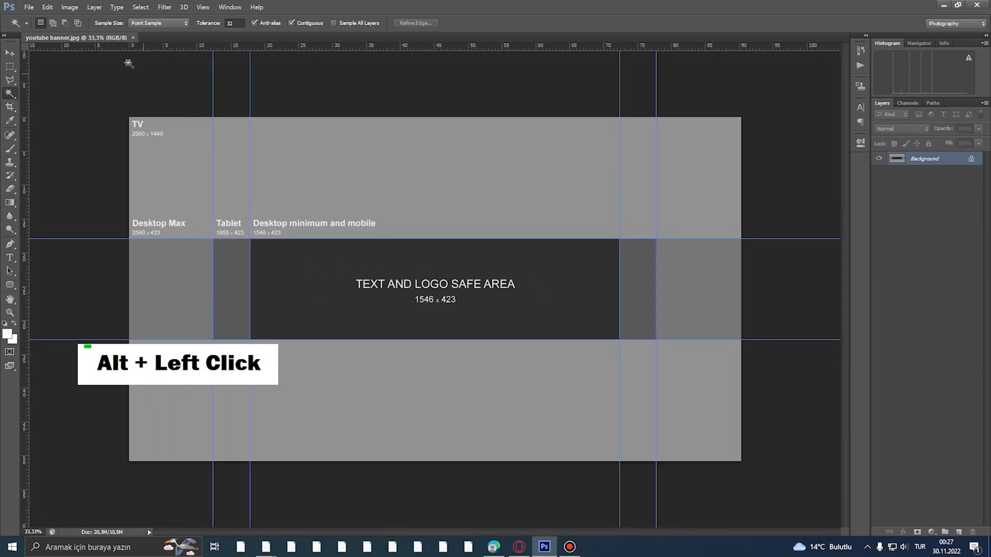
- Open my photo.jpg from the motorbike folder as a second document
left_click(28, 7)
left_click(40, 28)
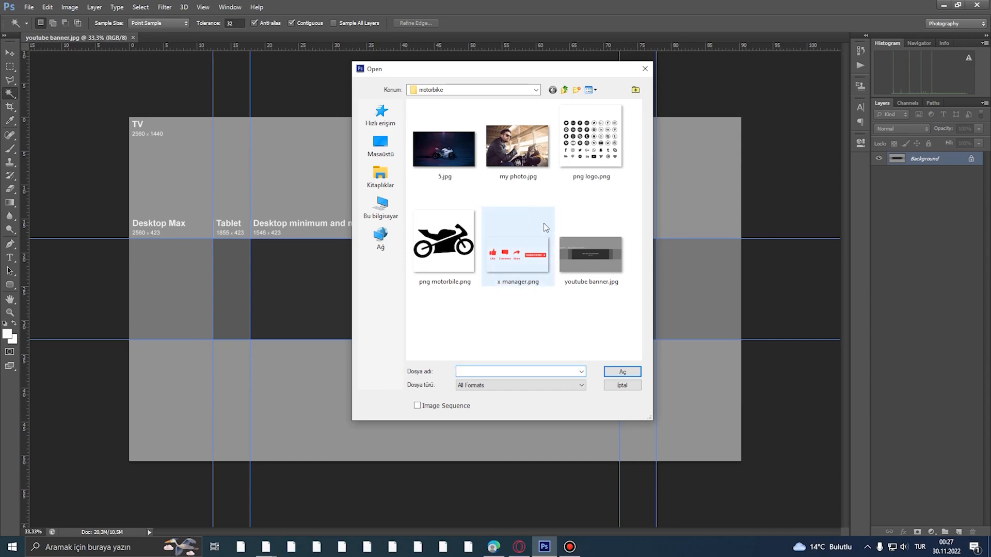
left_click(510, 168)
left_click(622, 371)
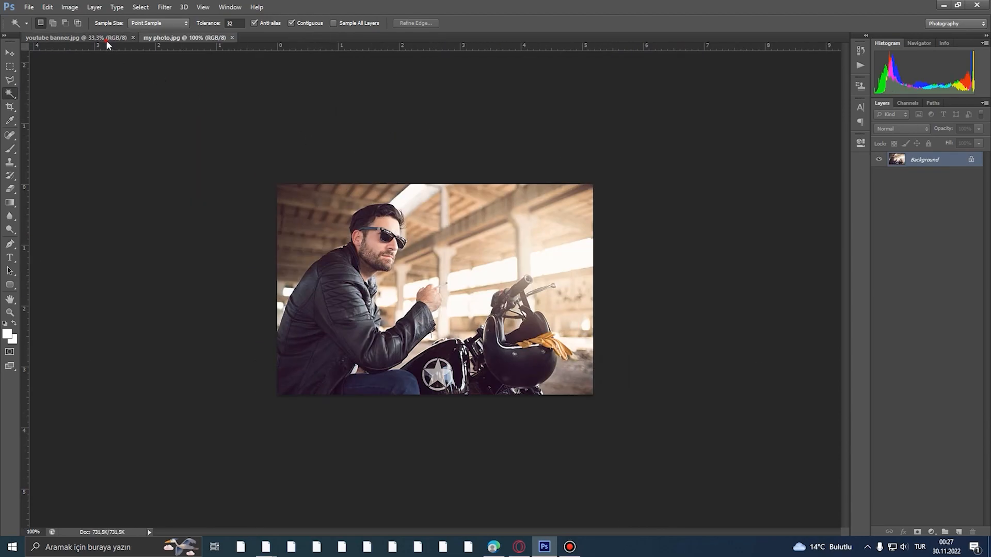
- In the youtube banner.jpg document, make a rectangular selection of the full-width 2560 x 423 band between the horizontal guides
left_click(106, 38)
left_click(9, 66)
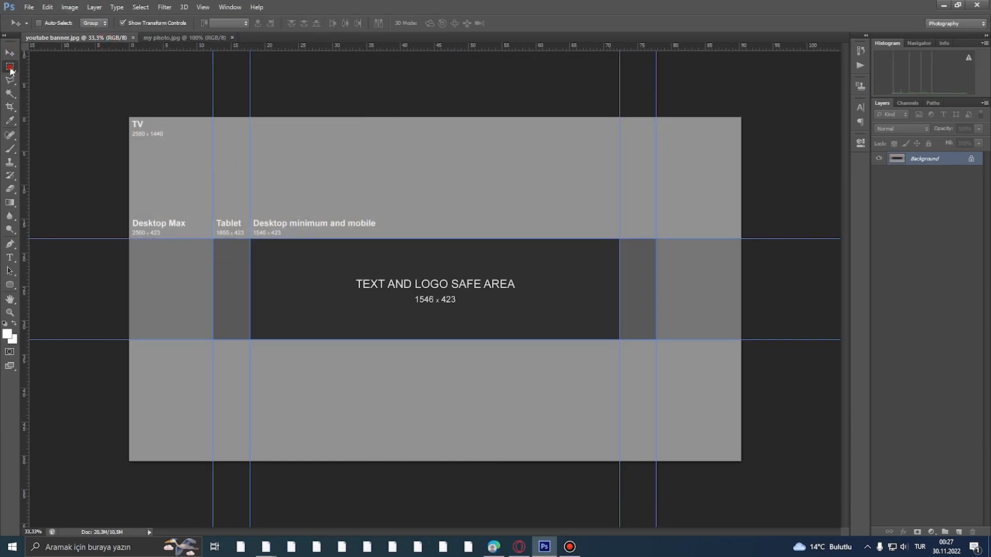
left_click_drag(128, 238, 746, 344)
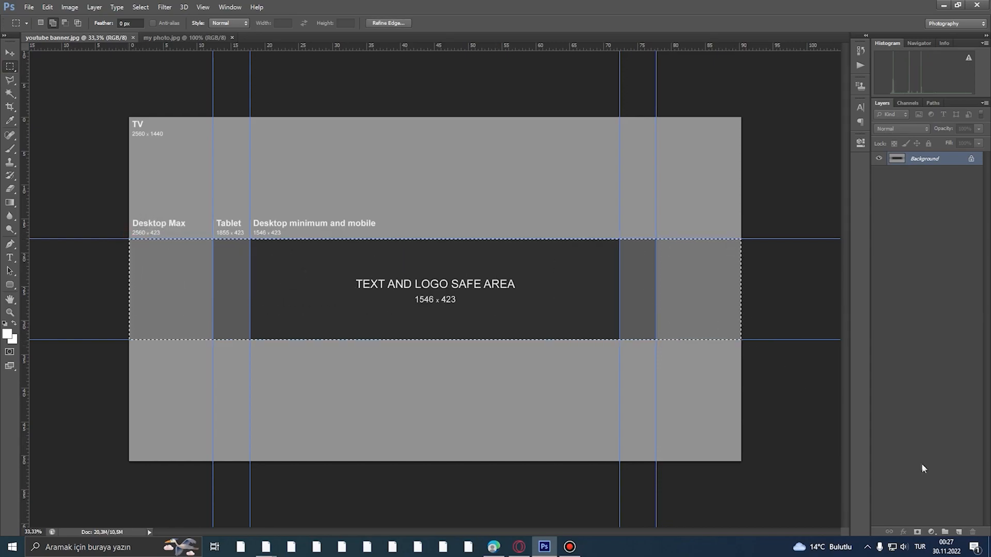
- Add a Solid Color fill layer over the selected band using dark gray #474747
left_click(930, 532)
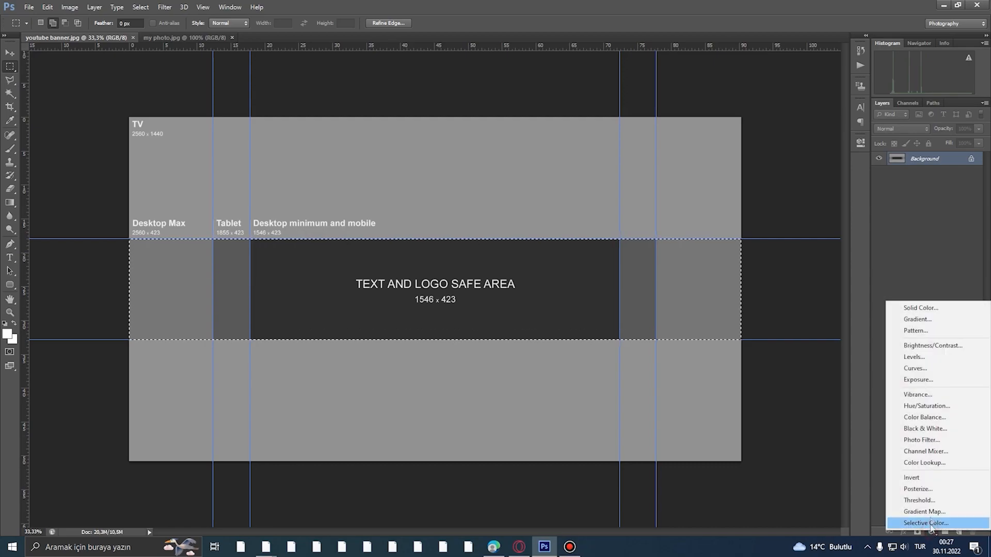
left_click(922, 309)
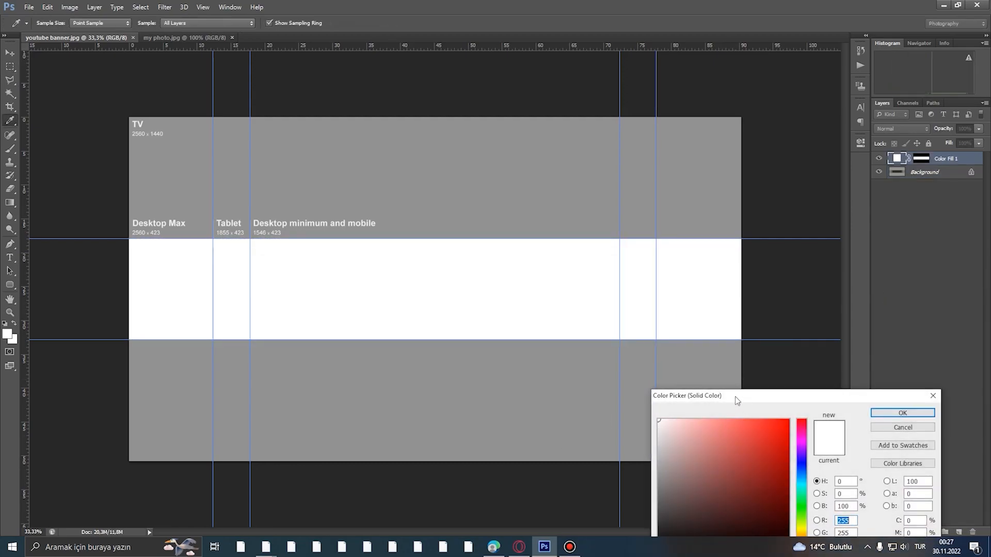
left_click(661, 419)
mouse_move(666, 421)
left_mouse_down()
mouse_move(637, 421)
mouse_move(652, 405)
left_mouse_up()
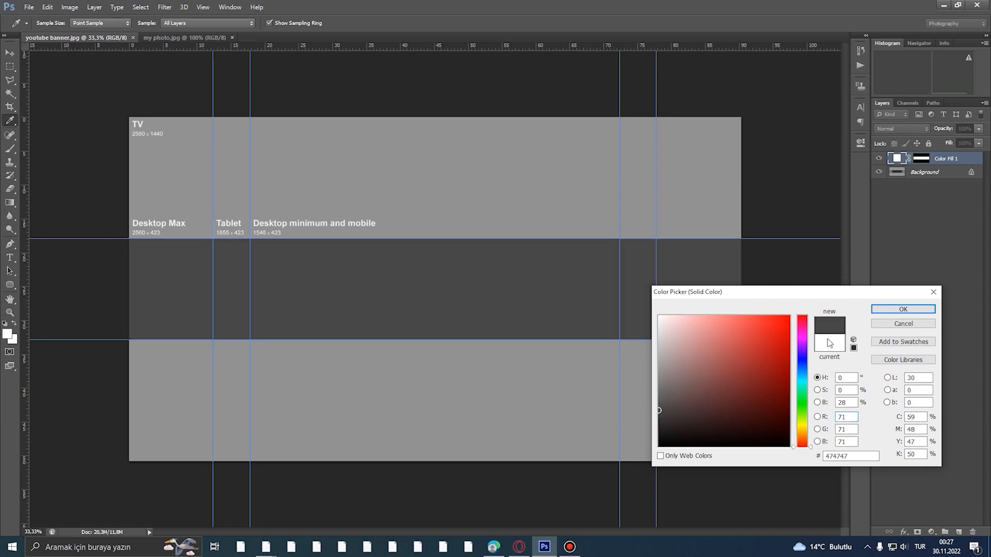
left_click(884, 310)
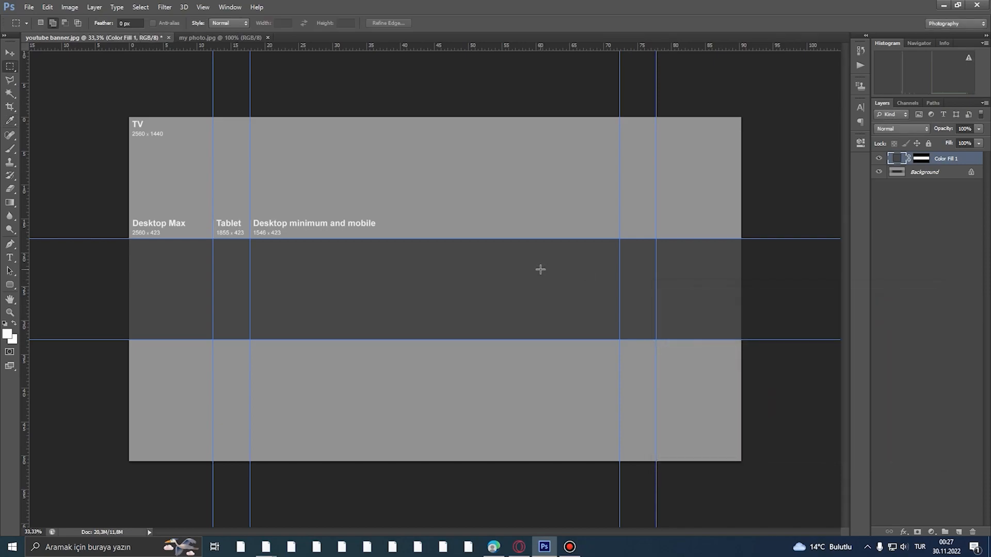
- Duplicate the dark gray fill layer and narrow the copy to 50% width so it covers the band's right half
key("ctrl+j")
left_click(10, 53)
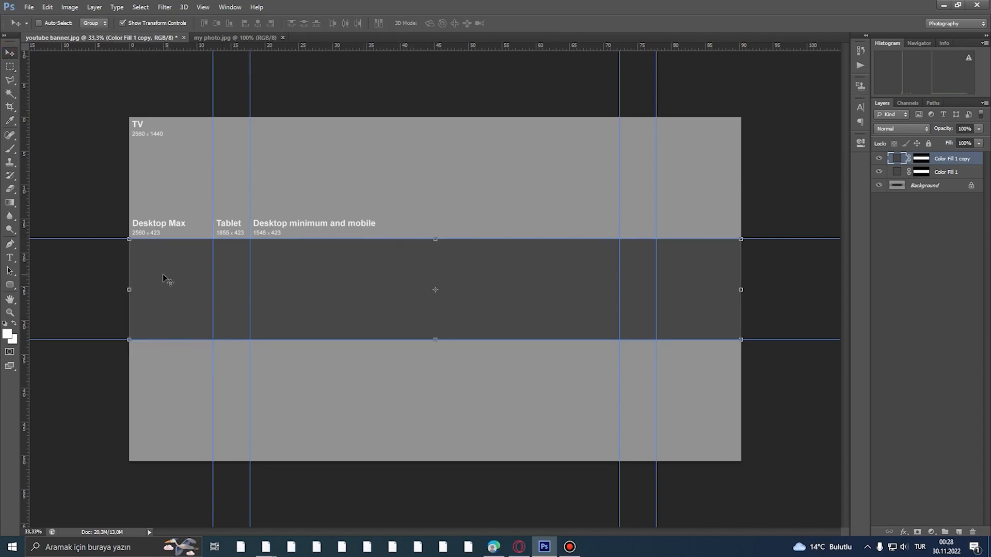
left_click_drag(129, 290, 436, 289)
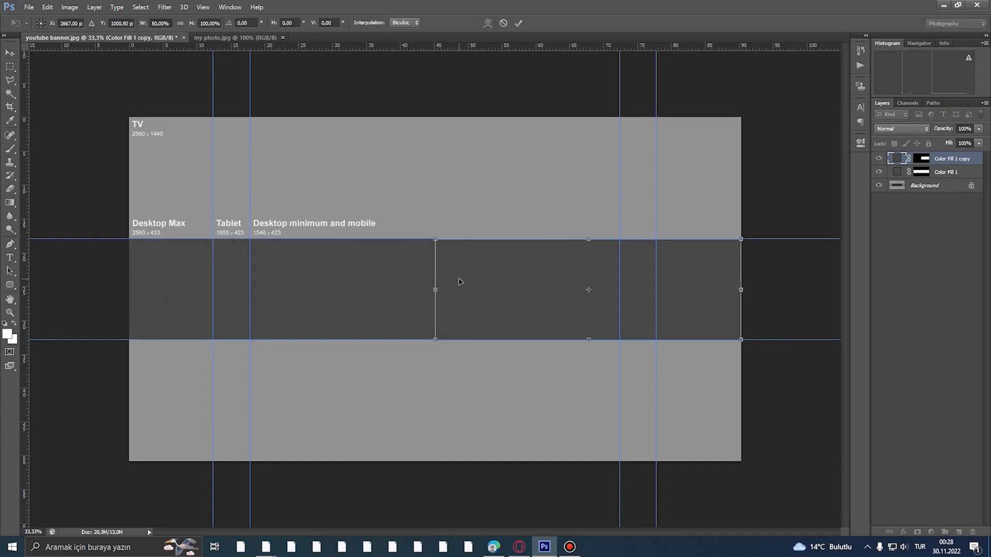
double_click(460, 282)
- Change the right-half copy's fill color to medium gray #7c7c7c
double_click(896, 160)
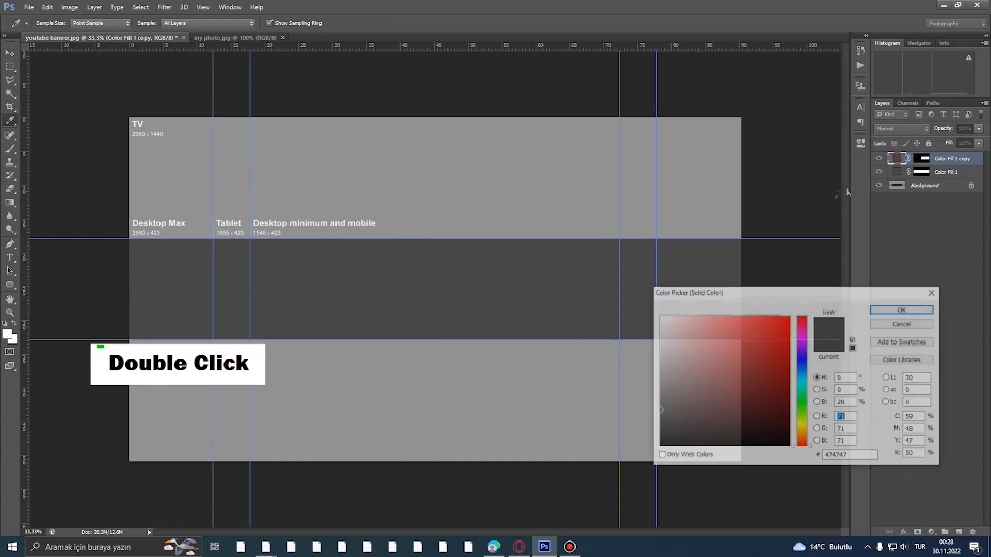
left_click_drag(670, 390, 651, 381)
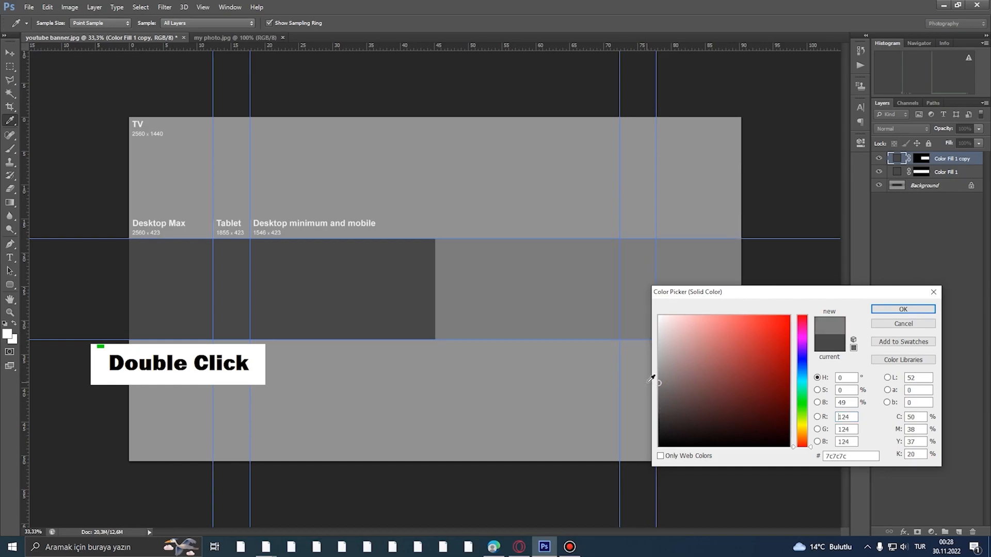
left_click(877, 310)
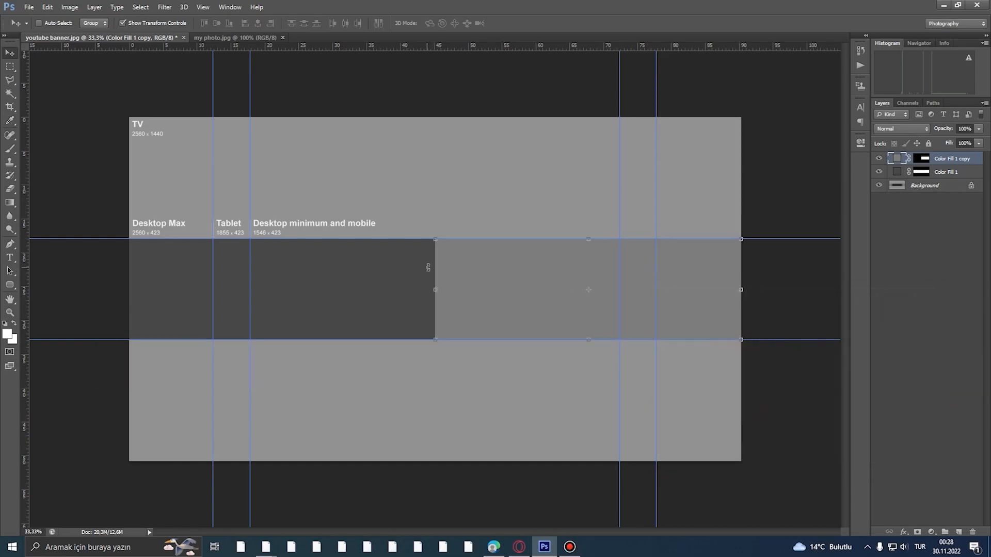
- Warp the medium gray block's left edge into a concave curve sweeping down and right, with its corners beyond the band
left_click(435, 289)
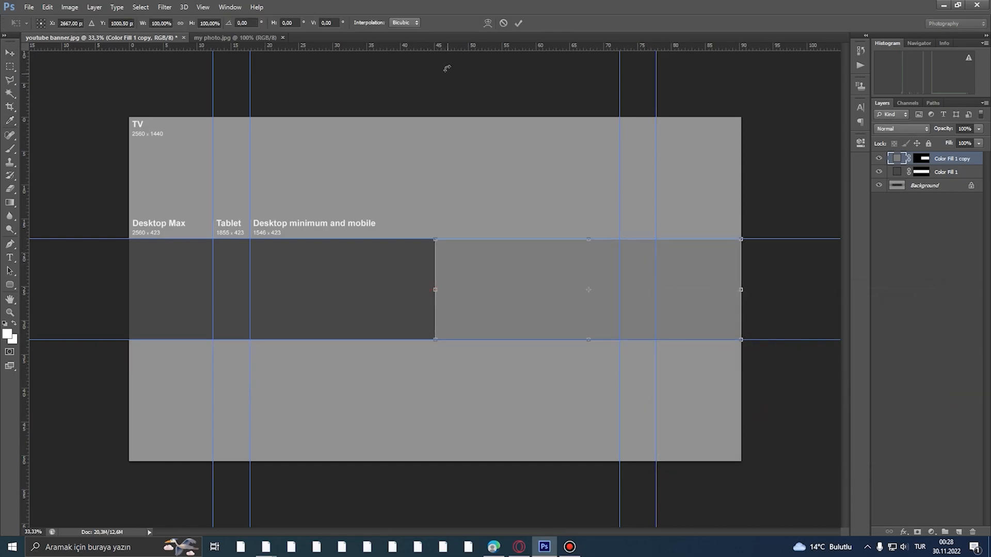
left_click(487, 23)
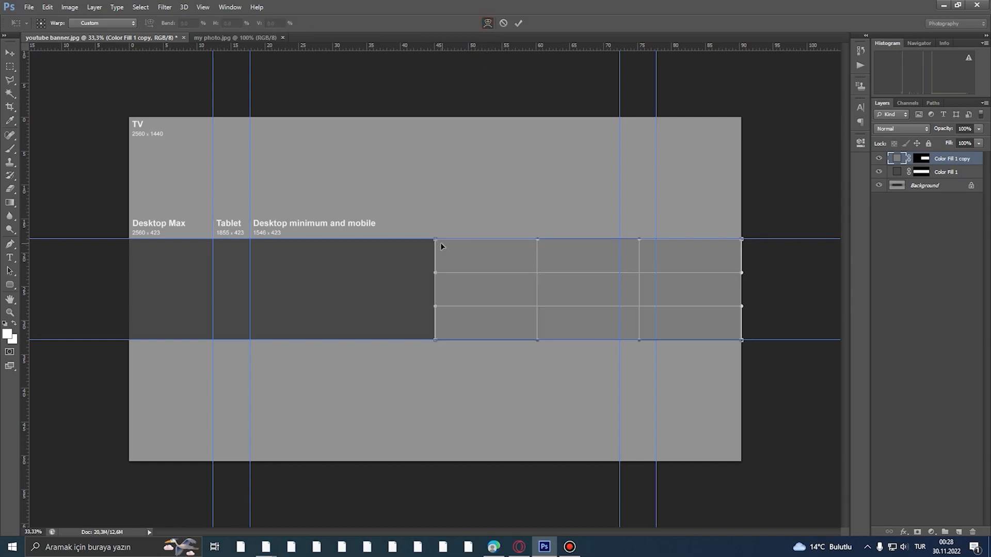
left_click_drag(435, 240, 406, 228)
left_click_drag(435, 340, 440, 395)
left_click_drag(434, 307, 475, 314)
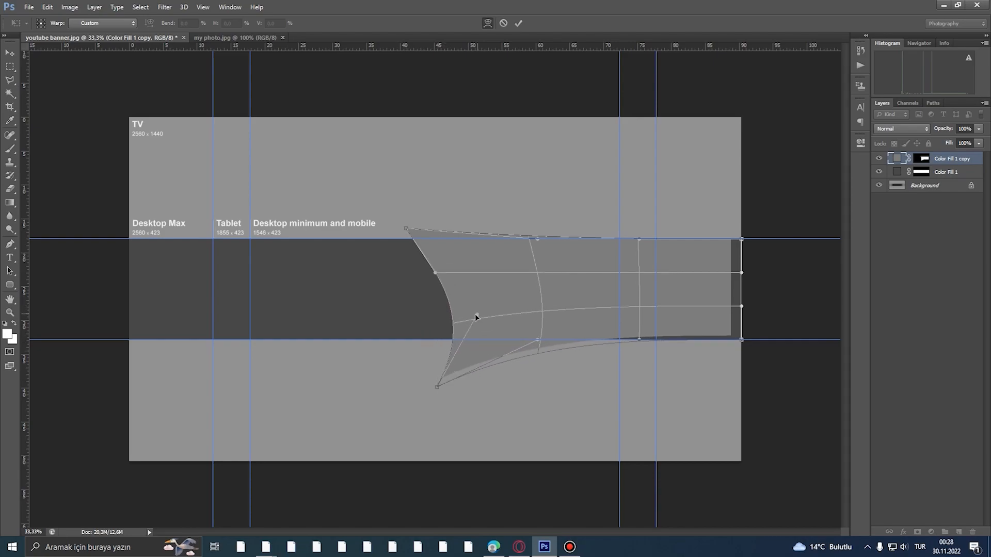
left_click_drag(436, 389, 531, 364)
left_click_drag(474, 315, 427, 312)
left_click_drag(437, 273, 416, 275)
left_click_drag(426, 310, 423, 316)
left_click_drag(530, 364, 540, 359)
- Stretch the warp's right corners and handles past the canvas edge, smooth the upper and lower edges, and apply the warp
left_click_drag(742, 340, 798, 388)
left_click_drag(741, 239, 818, 162)
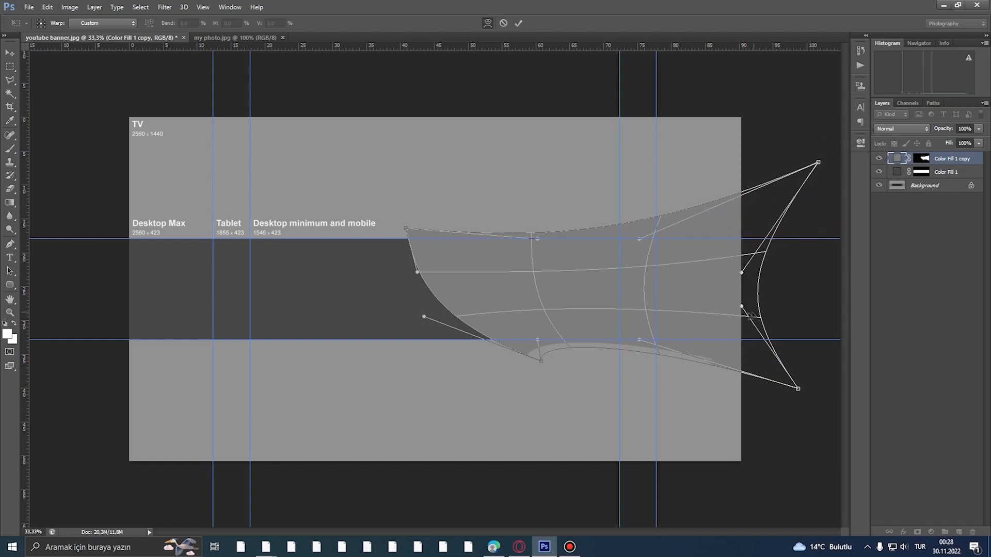
left_click_drag(743, 273, 782, 268)
left_click_drag(741, 306, 806, 319)
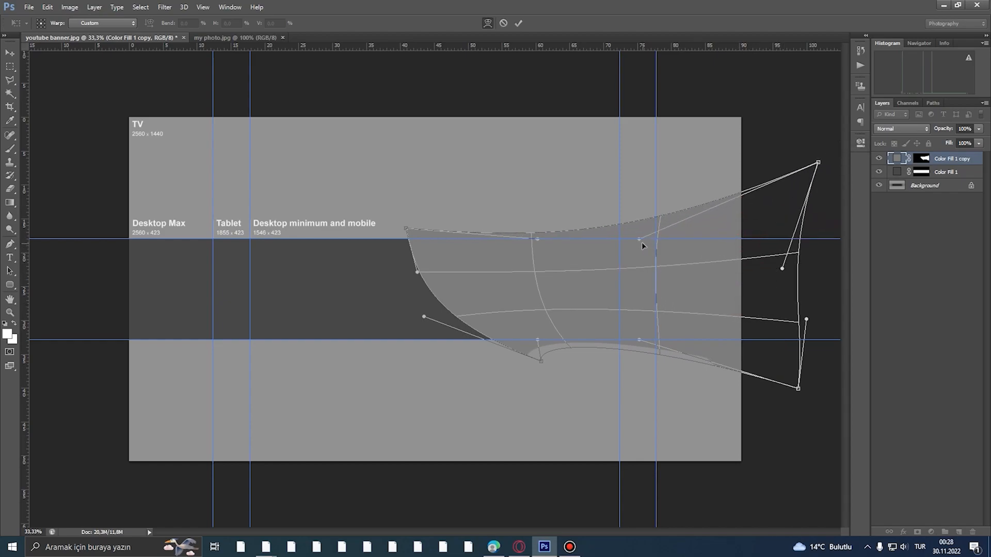
left_click_drag(639, 240, 629, 212)
left_click_drag(639, 345, 636, 327)
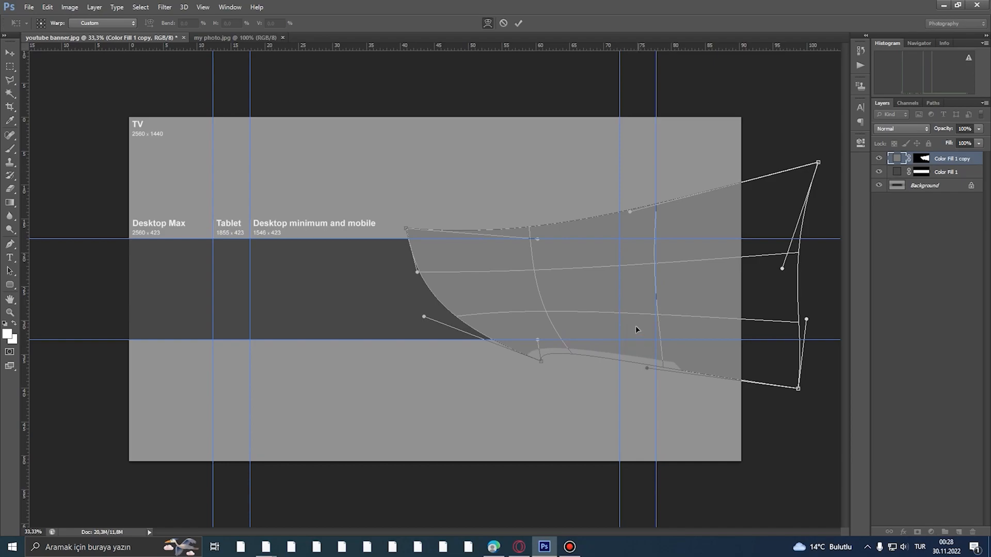
key("Return")
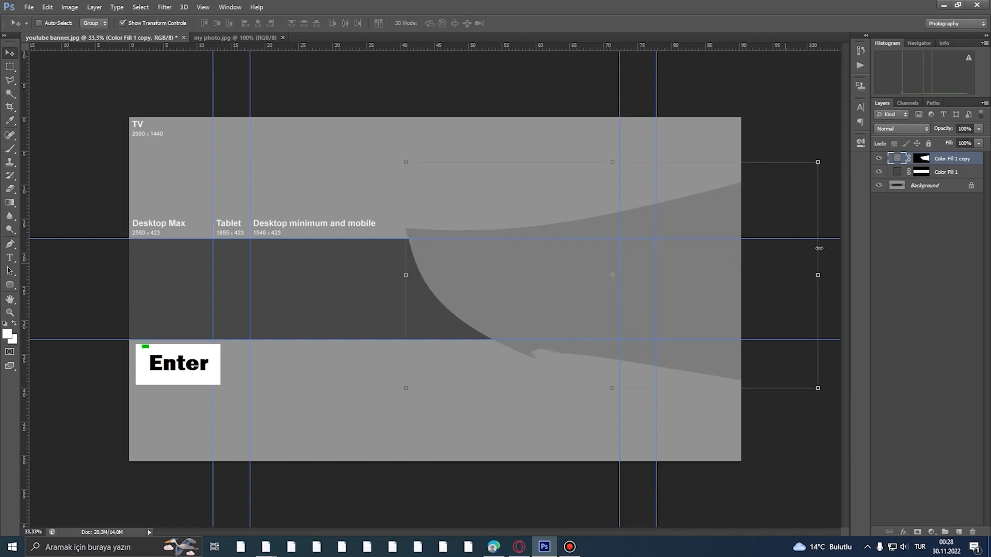
- Clip the warped medium gray shape to the dark band layer and place a duplicate of it slightly offset to the right
key("alt")
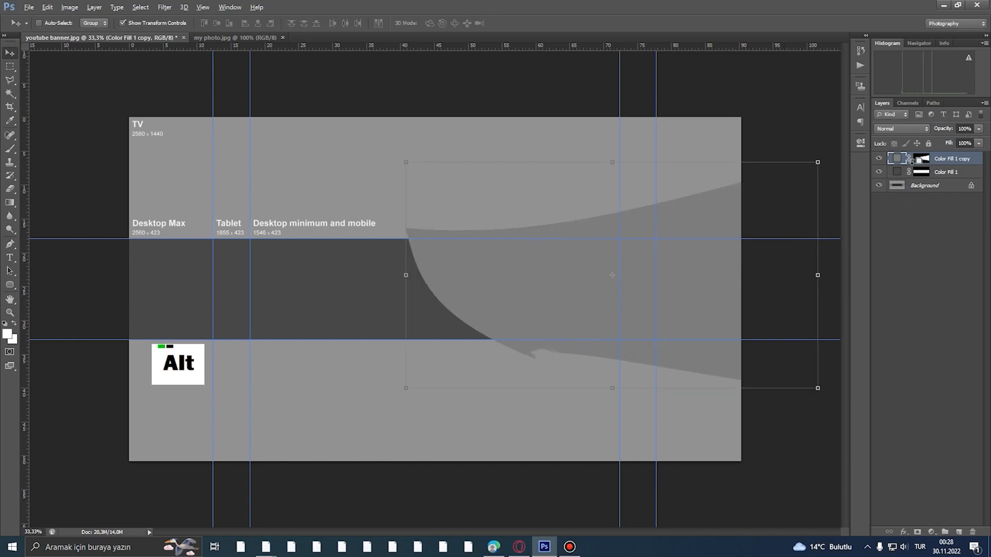
left_click(913, 161, "alt")
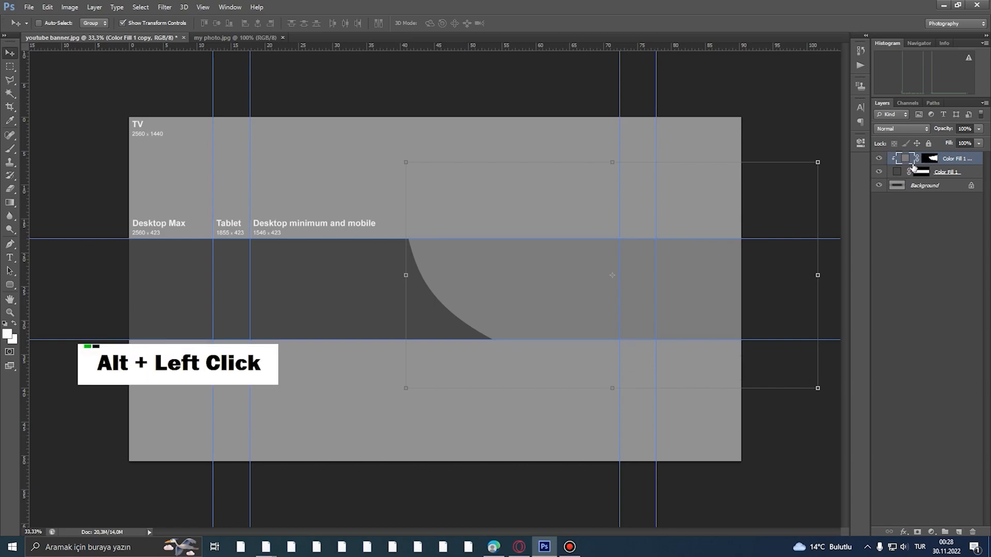
left_click_drag(550, 273, 507, 285)
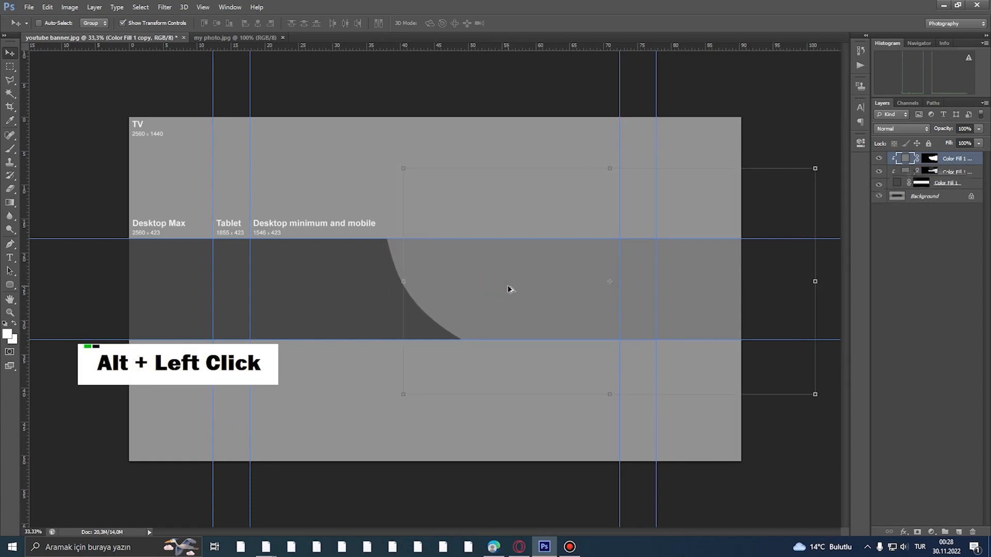
- Change the duplicated curved shape's fill color to light gray #b4b4b4
double_click(909, 162)
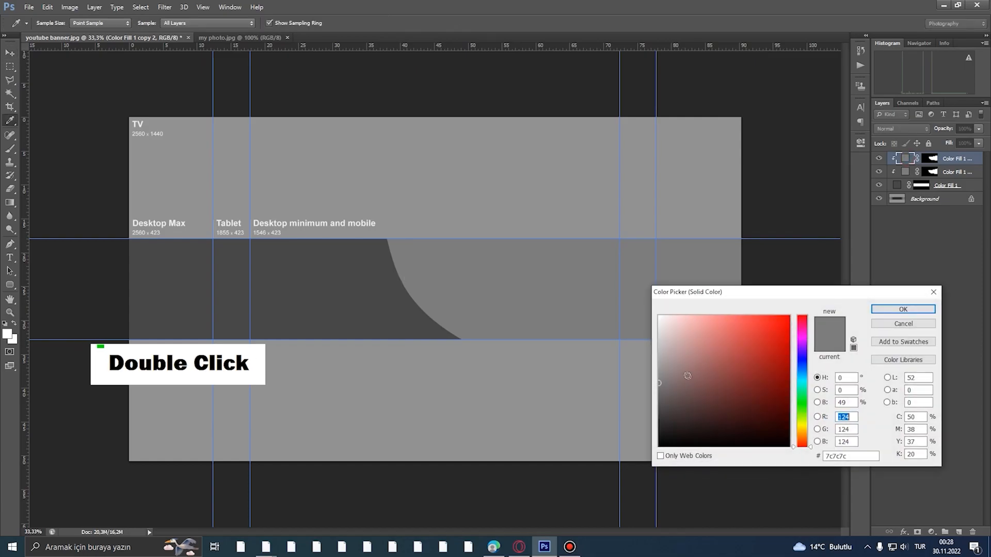
left_click(659, 354)
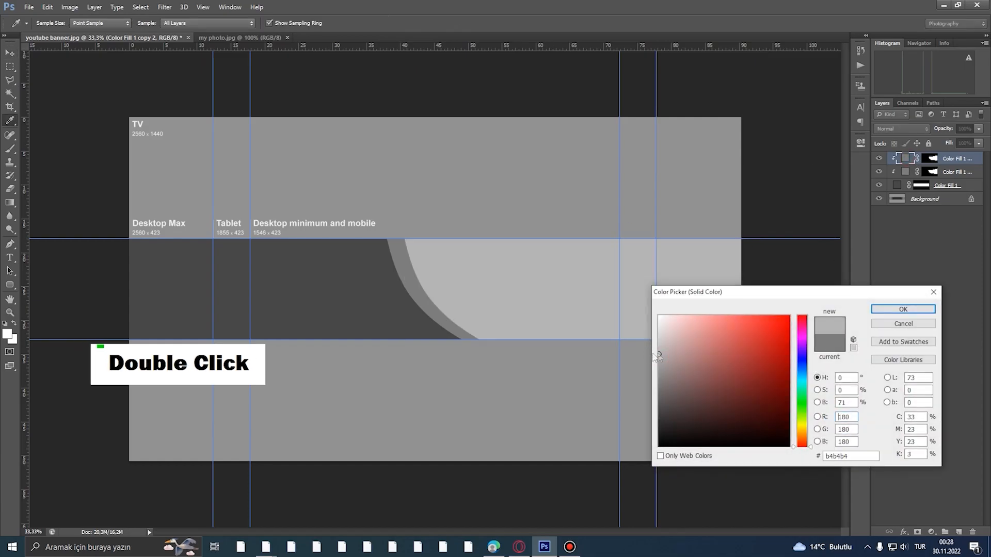
left_click(881, 310)
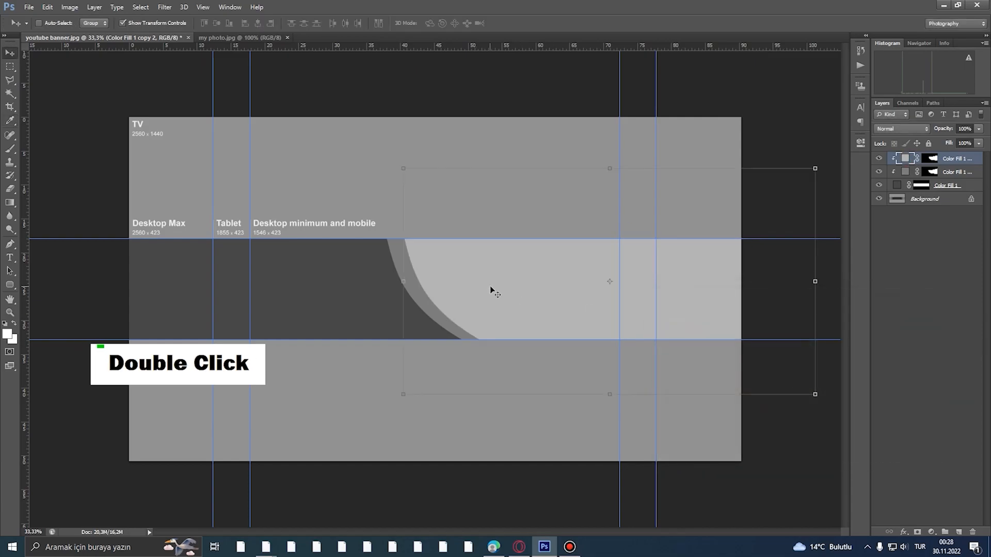
- Nudge the light gray shape and skew it horizontally by about -3.87 degrees so the stripe beside it tapers downward
left_click_drag(497, 285, 497, 286)
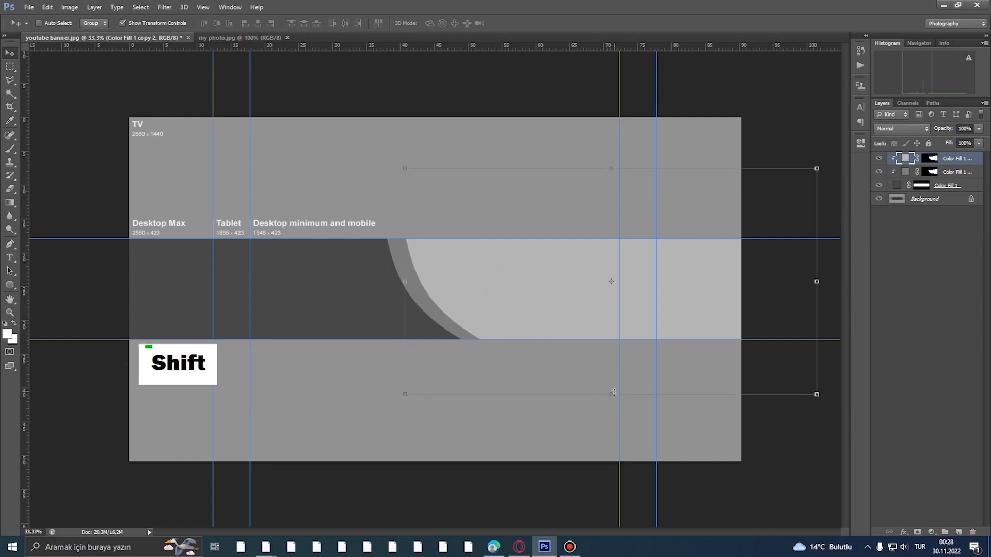
left_click_drag(613, 395, 602, 398)
left_click_drag(610, 168, 614, 171)
double_click(593, 229)
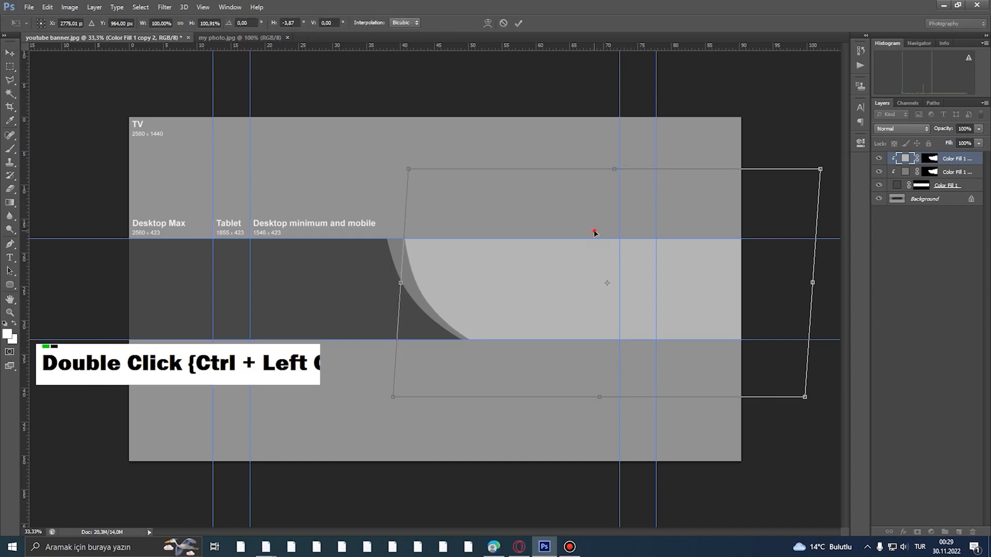
- Duplicate the light gray curved shape slightly to the right and change the copy's fill color to #e3e3e3
left_click_drag(515, 276, 531, 277)
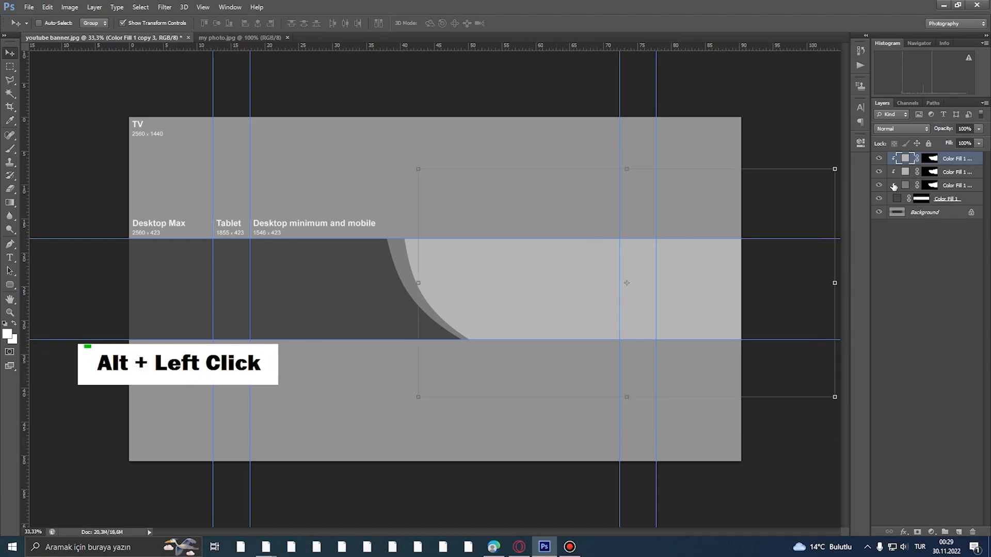
double_click(902, 160)
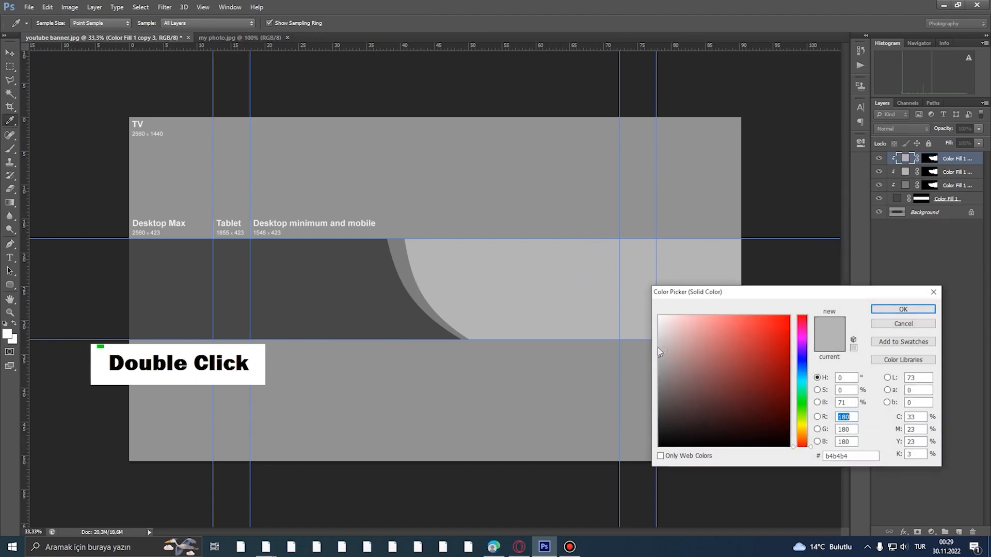
left_click(659, 332)
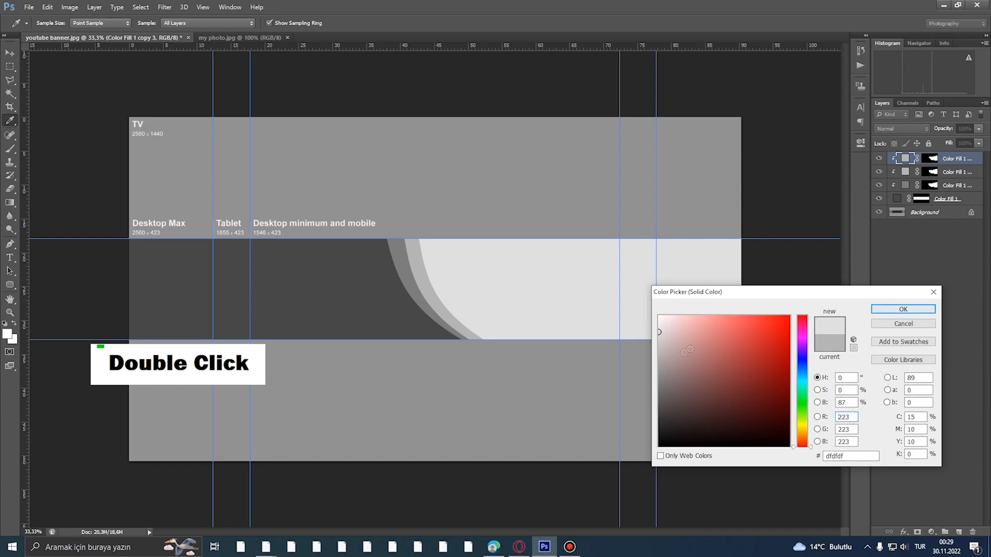
left_click(658, 329)
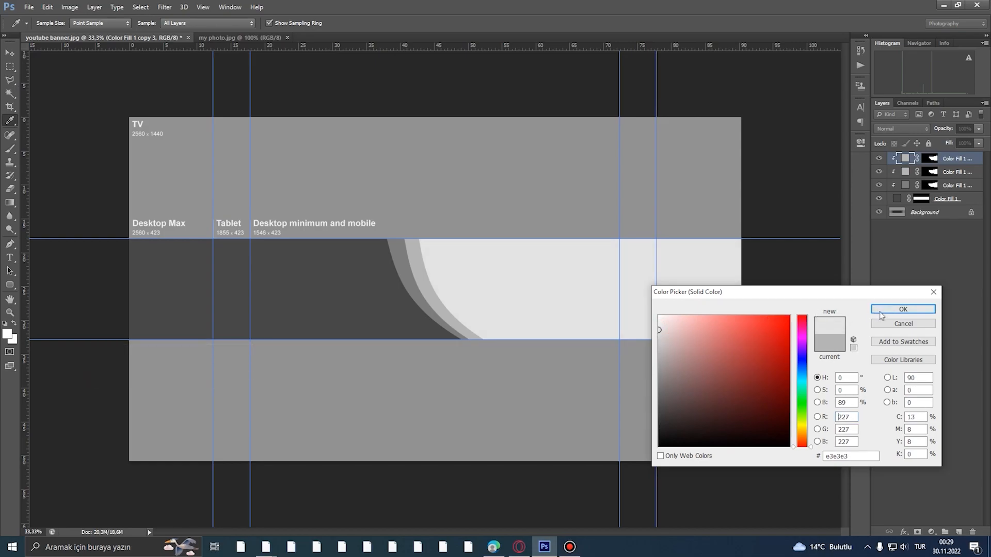
left_click(879, 311)
right_click(945, 161)
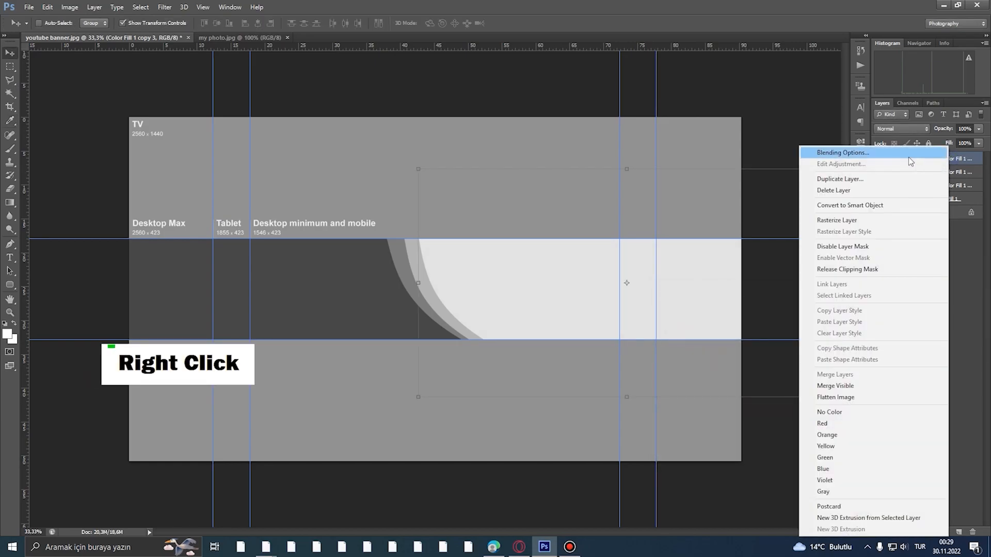
left_click(960, 162)
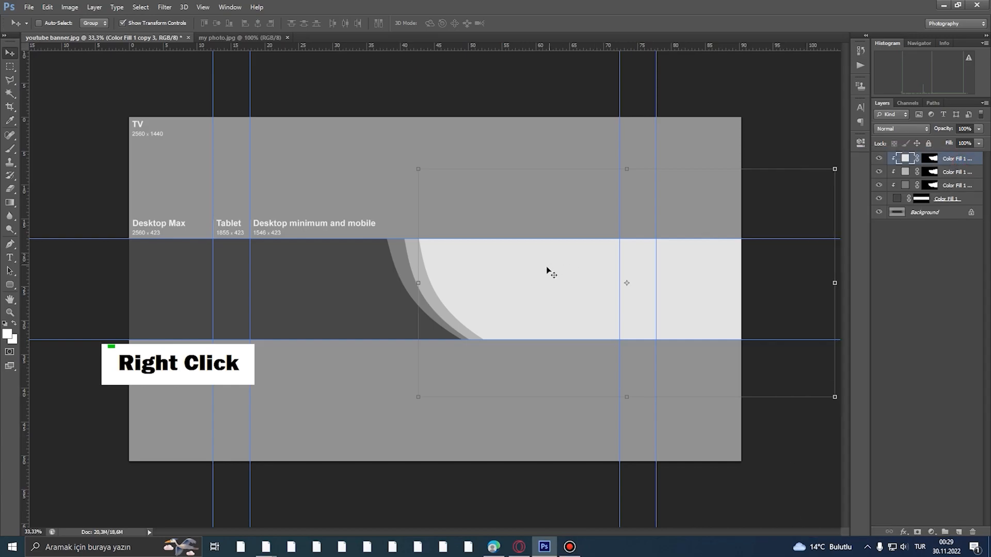
- Skew the lightest gray shape horizontally by about -3.99 degrees so its left stripe tapers downward, and apply the transform
left_click_drag(627, 401, 620, 401)
left_click_drag(626, 169, 633, 171)
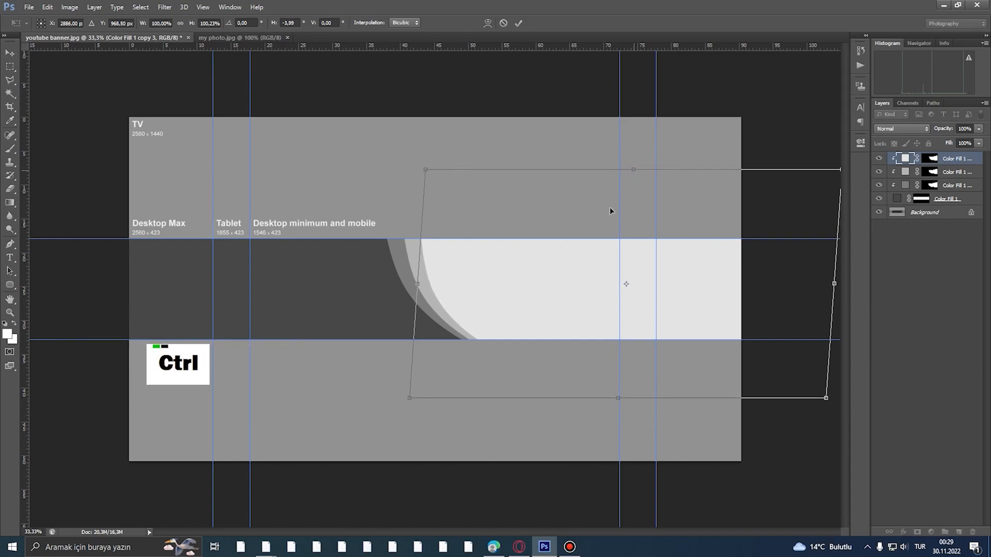
double_click(588, 230)
left_click(451, 280, "alt")
left_click(451, 280, "ctrl")
left_click(440, 284, "ctrl")
left_click(434, 286, "alt")
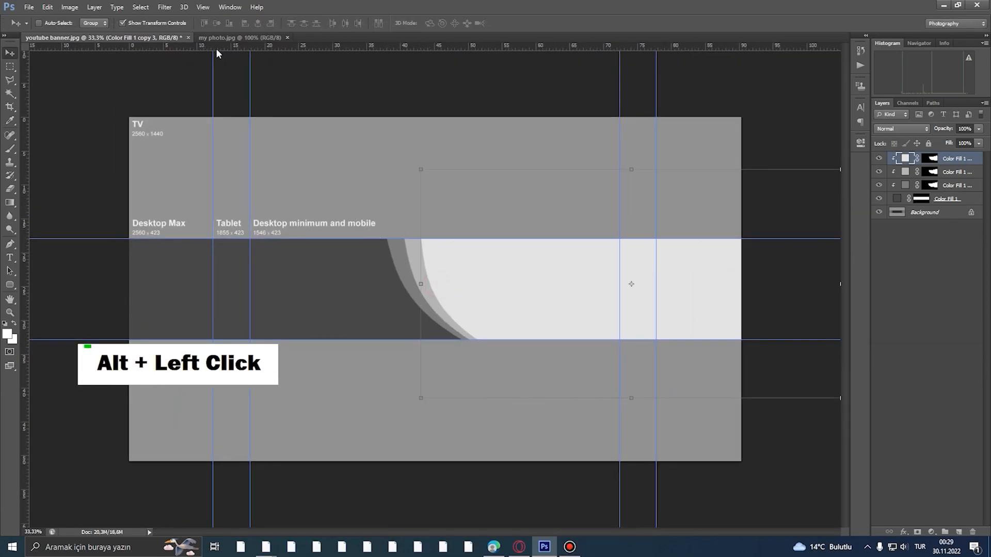
left_click(10, 285)
left_click_drag(396, 269, 450, 322)
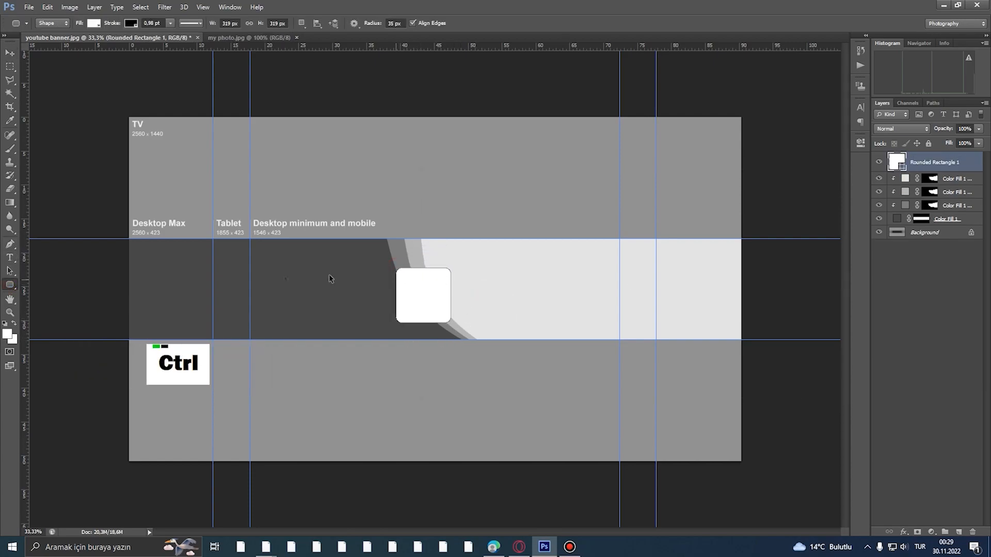
key("ctrl+z")
- Draw a white circle about 322 px wide with the Ellipse tool over the curved stripes in the band
right_click(16, 283)
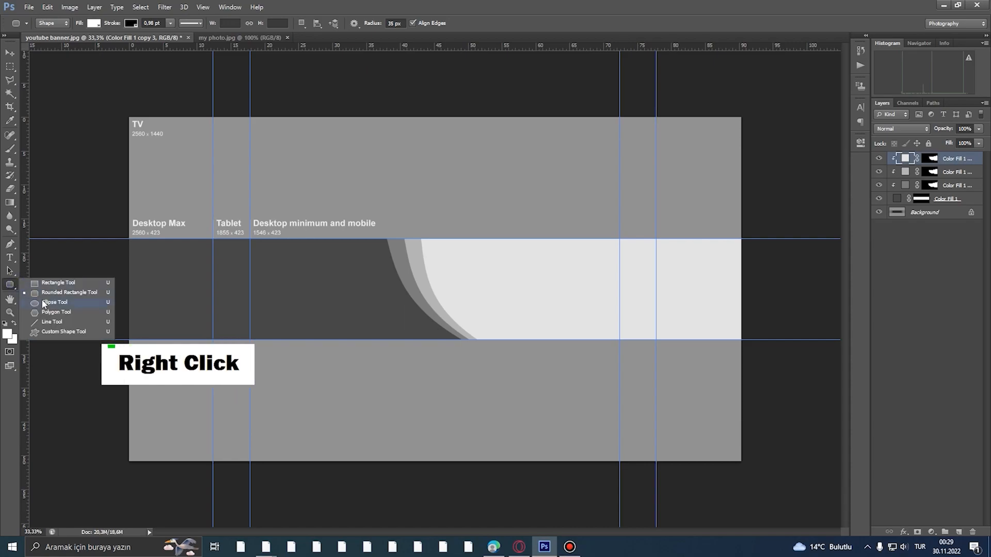
left_click(41, 300)
left_click_drag(399, 269, 452, 319)
- Add an outside Stroke layer style to the white circle with a size of 21 px
right_click(918, 164)
left_click(815, 150)
mouse_move(496, 375)
left_mouse_down()
mouse_move(587, 308)
mouse_move(607, 260)
left_mouse_up()
left_click(535, 337)
double_click(729, 293)
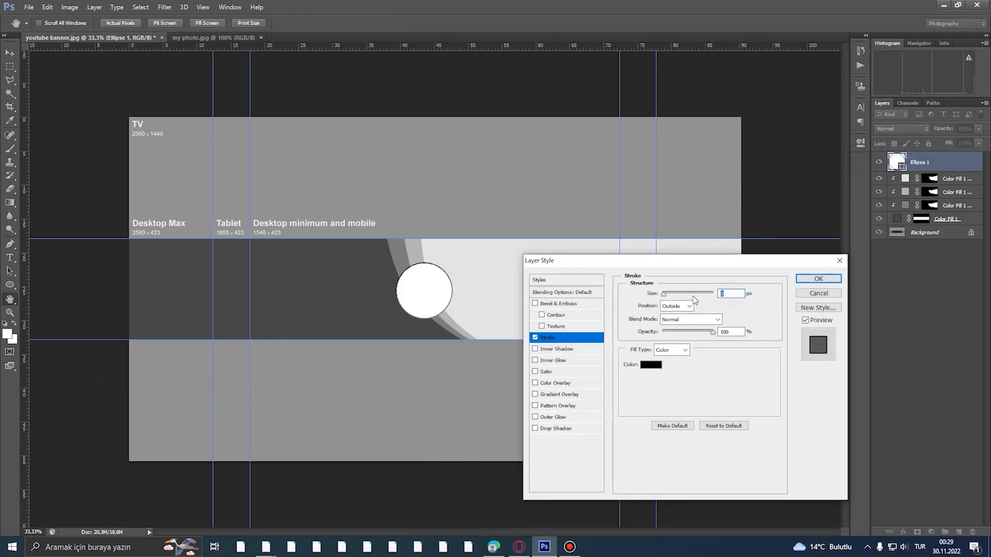
type("5")
key("BackSpace")
type("7")
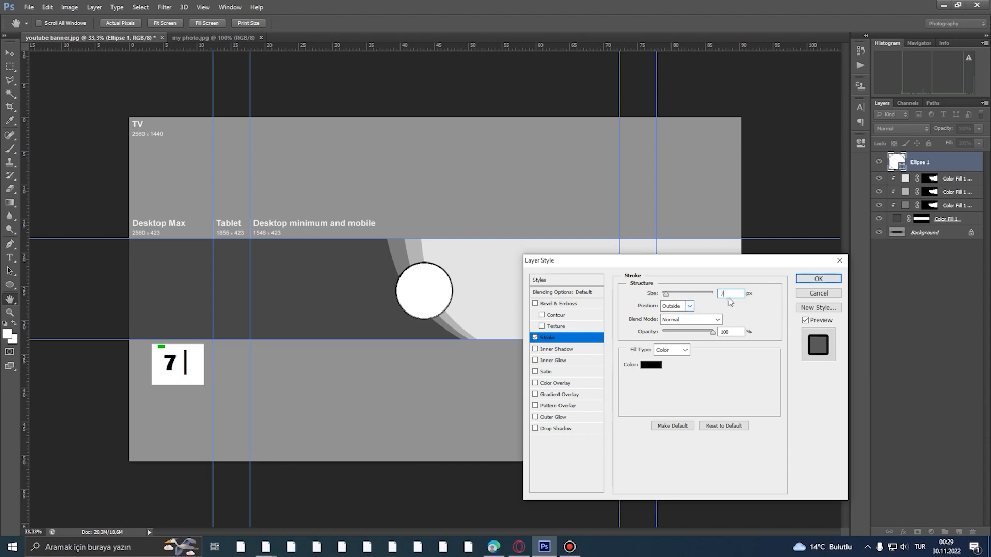
type("10")
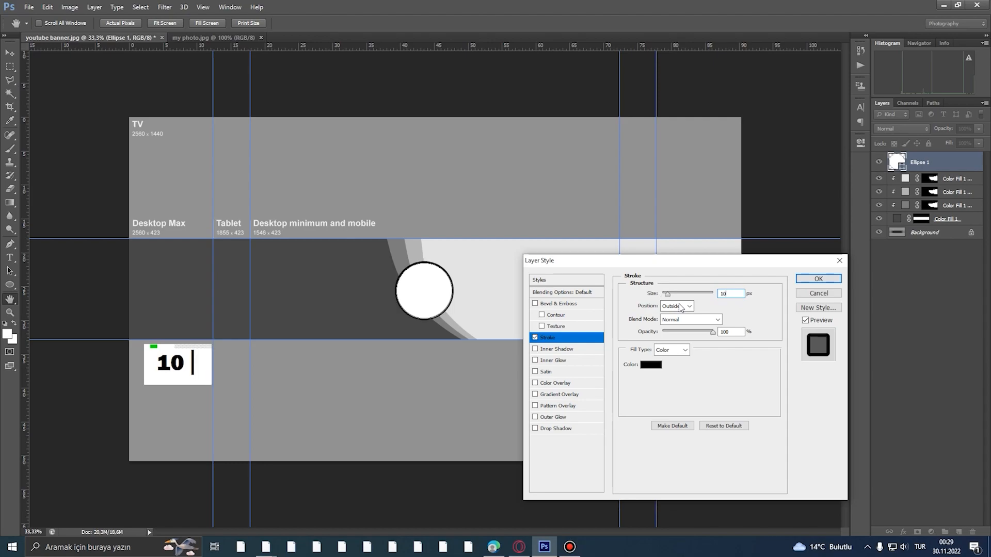
key("BackSpace")
key("BackSpace")
type("25")
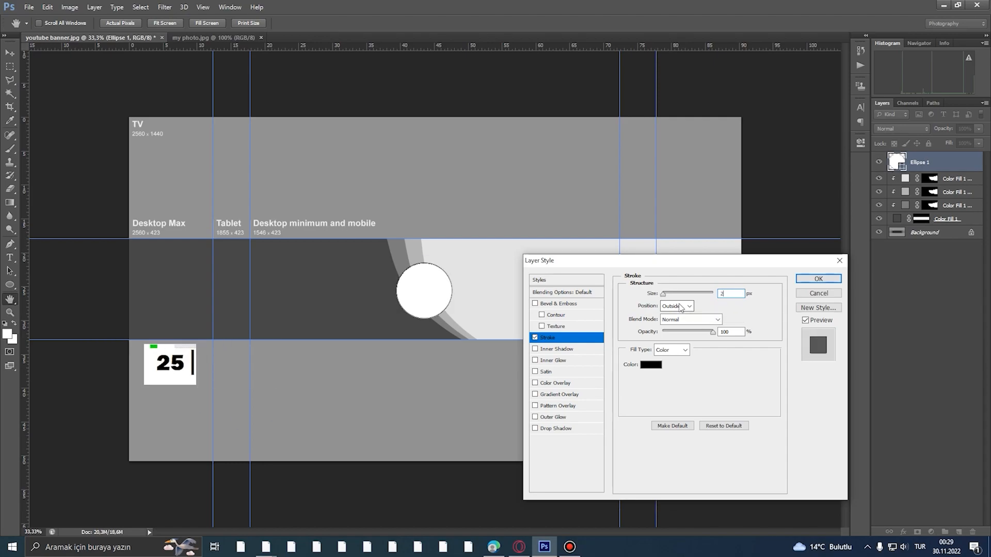
key("BackSpace")
key("BackSpace")
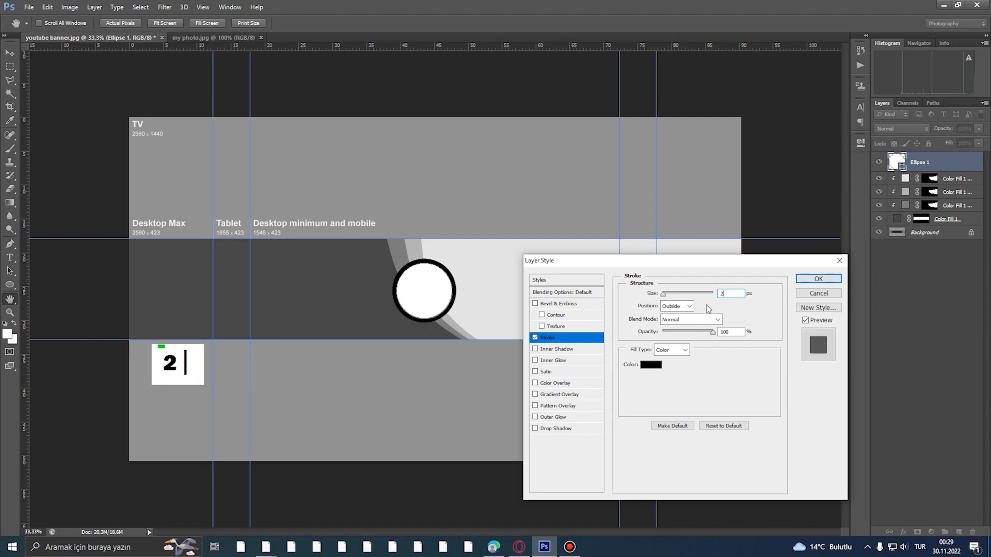
type("21")
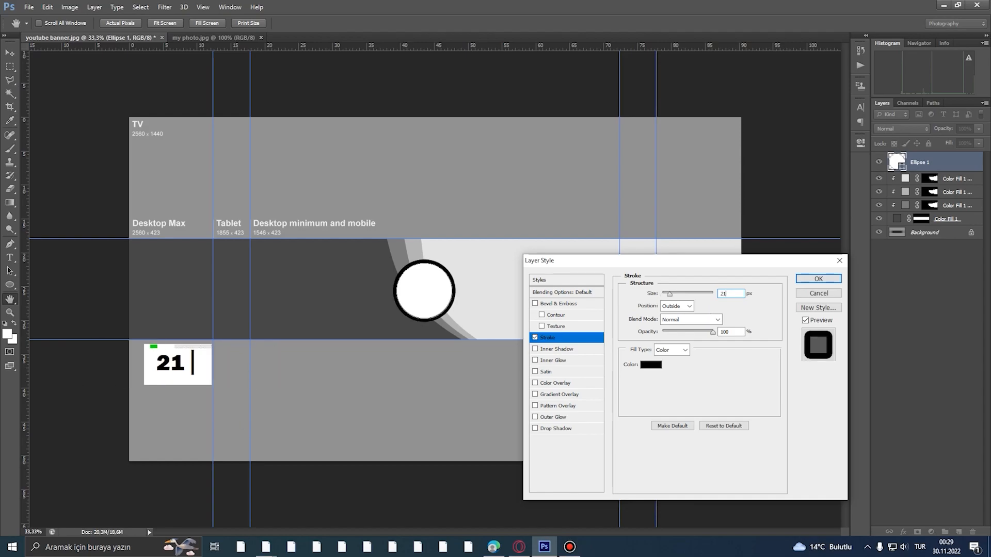
key("Return")
- Change the circle's stroke color to #474747, sampled from the banner's dark band
key("space")
left_click(431, 310, "ctrl")
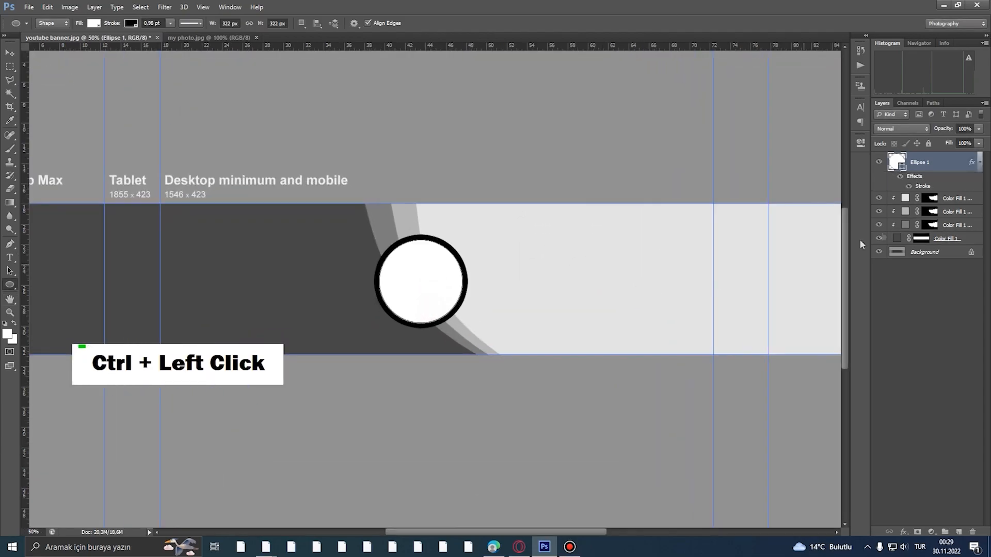
right_click(908, 170)
left_click(880, 157)
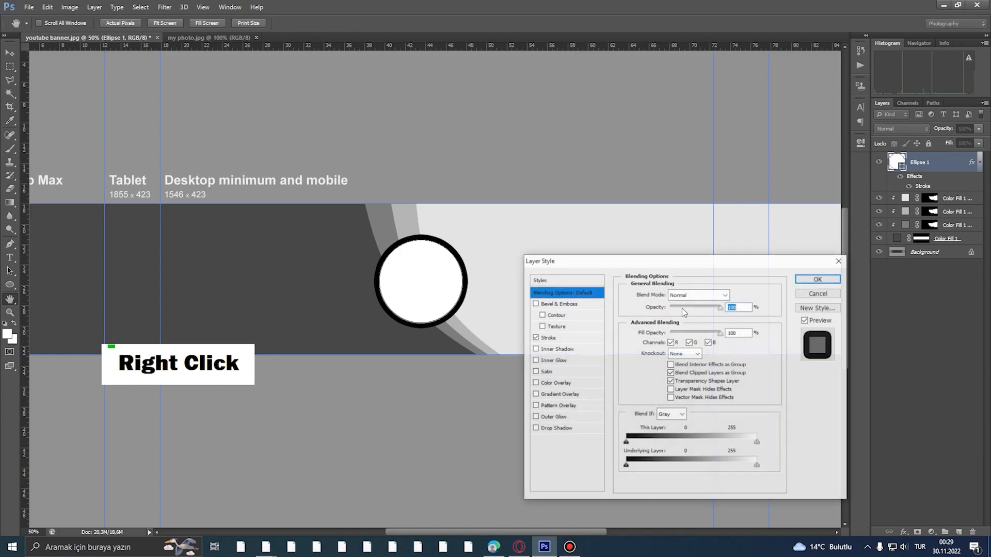
left_click(549, 338)
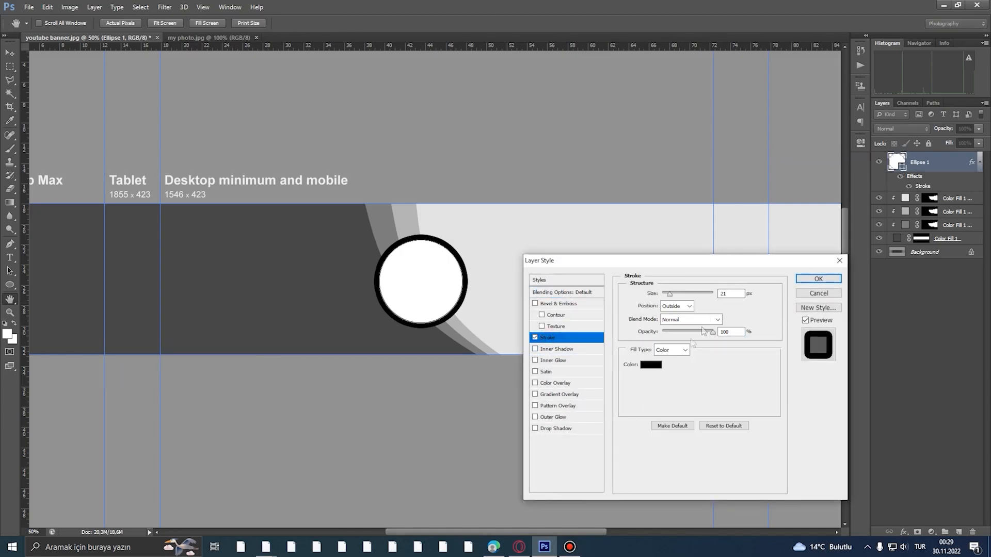
left_click(652, 365)
left_click(313, 303)
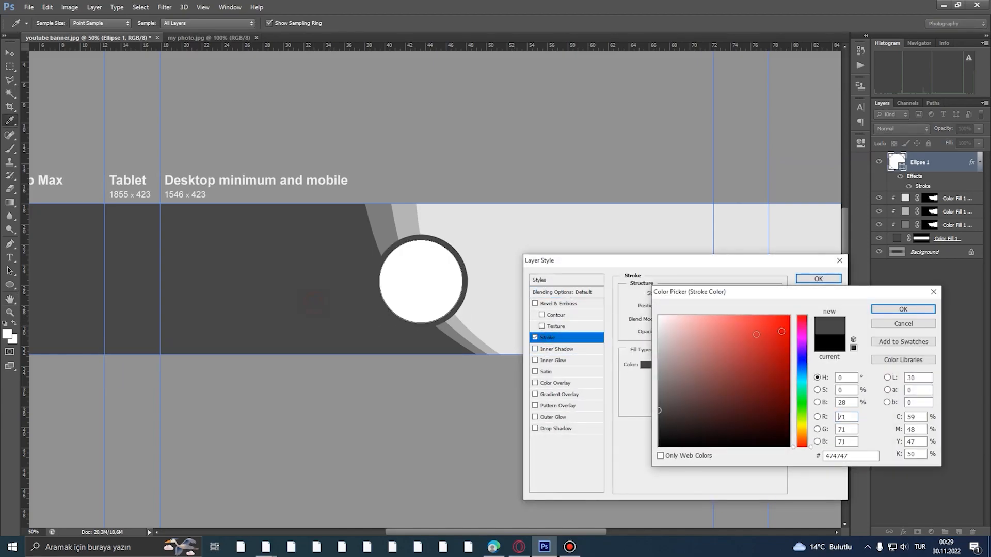
left_click(877, 309)
left_click(819, 279)
- Draw a thin horizontal rectangle about 1767 by 91 px from the circle's right side past the canvas's right edge
left_click(506, 274, "alt")
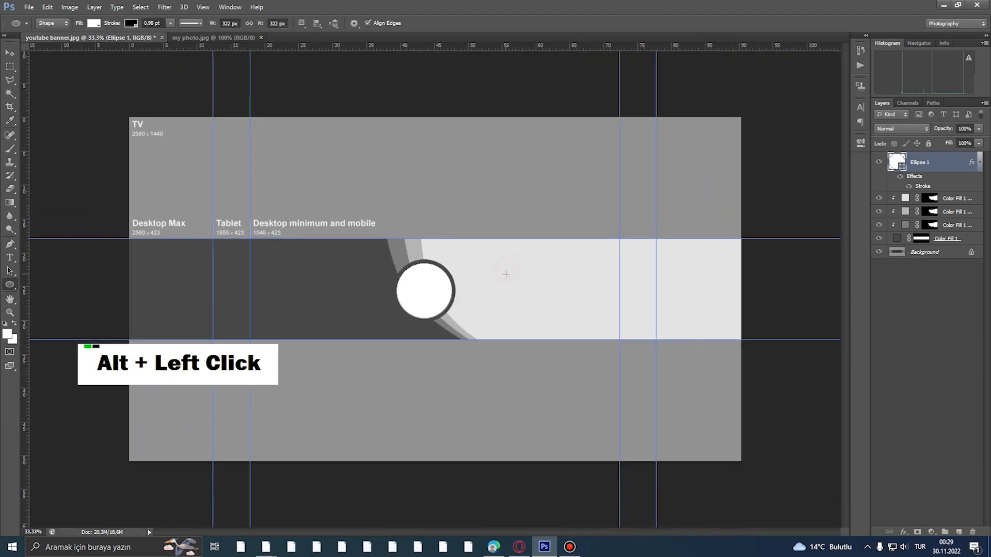
right_click(11, 286)
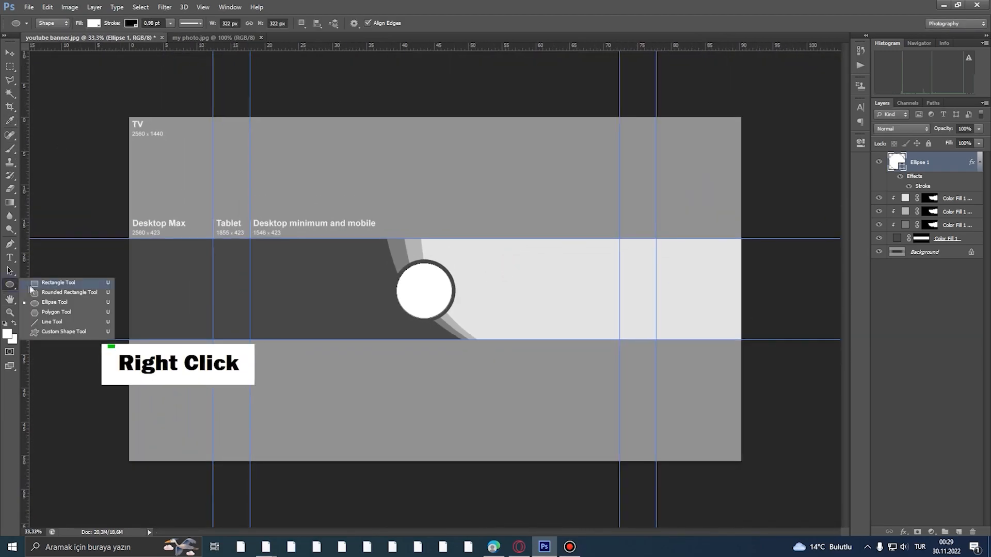
left_click(49, 282)
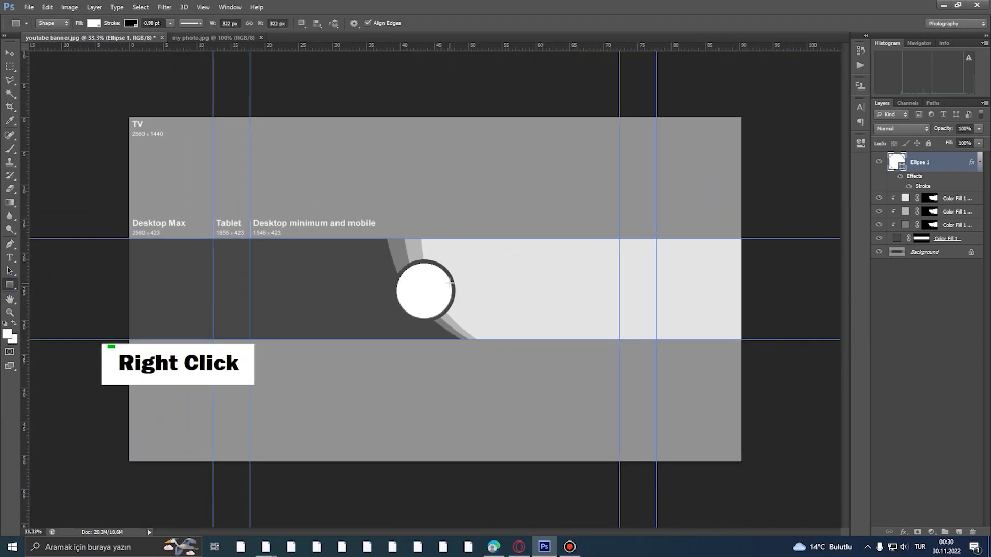
left_click_drag(448, 281, 751, 296)
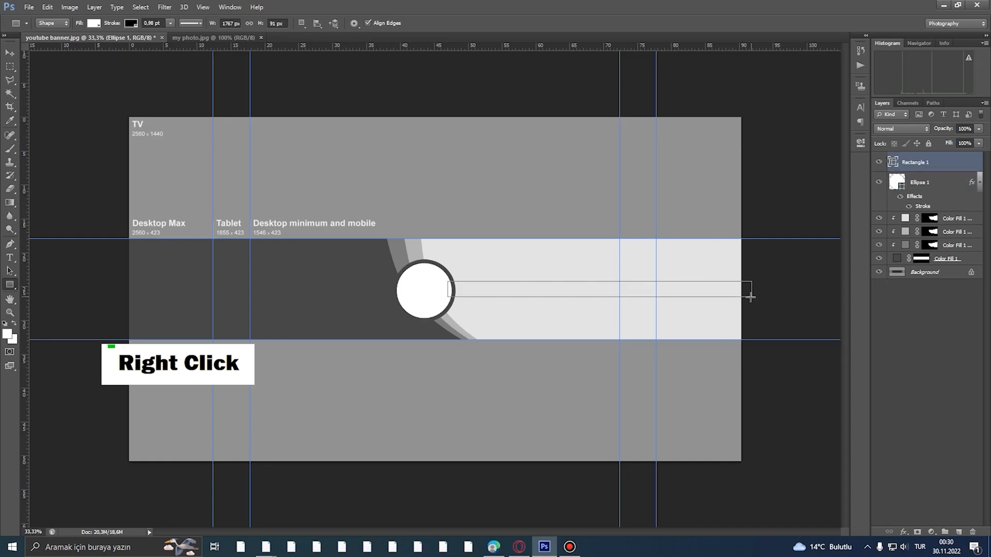
- Apply a Color Overlay to the rectangle using the dark gray sampled from the banner's dark band
right_click(902, 163)
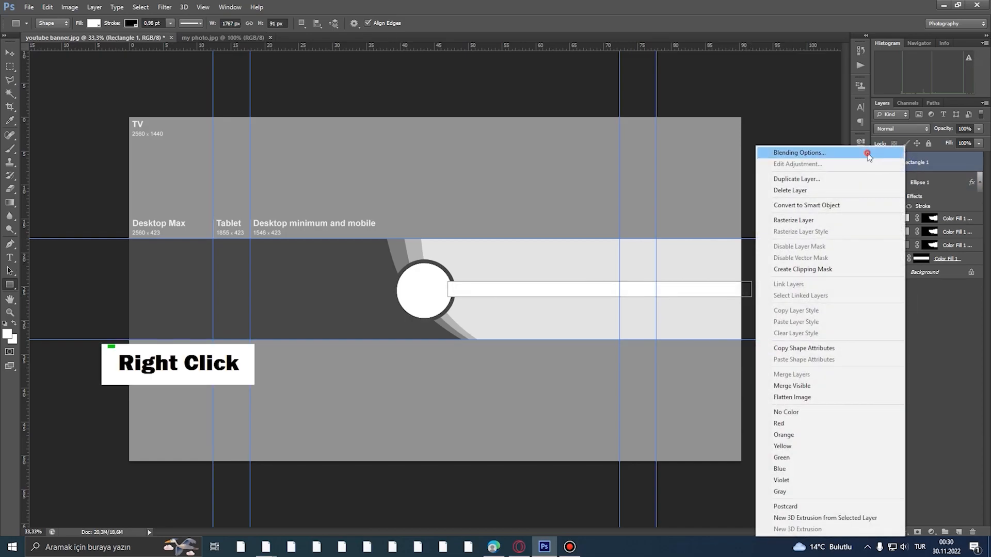
left_click(674, 285)
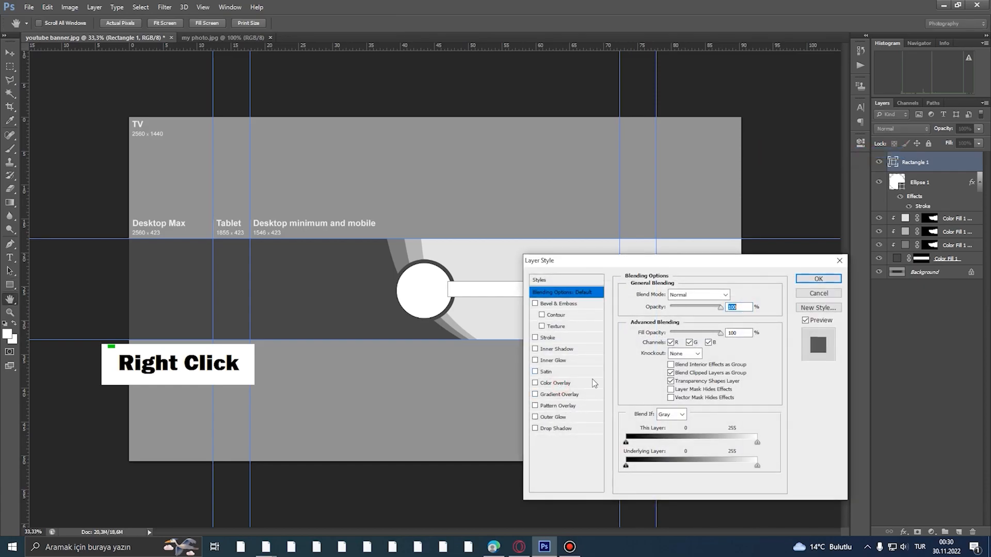
left_click(567, 388)
left_click(732, 295)
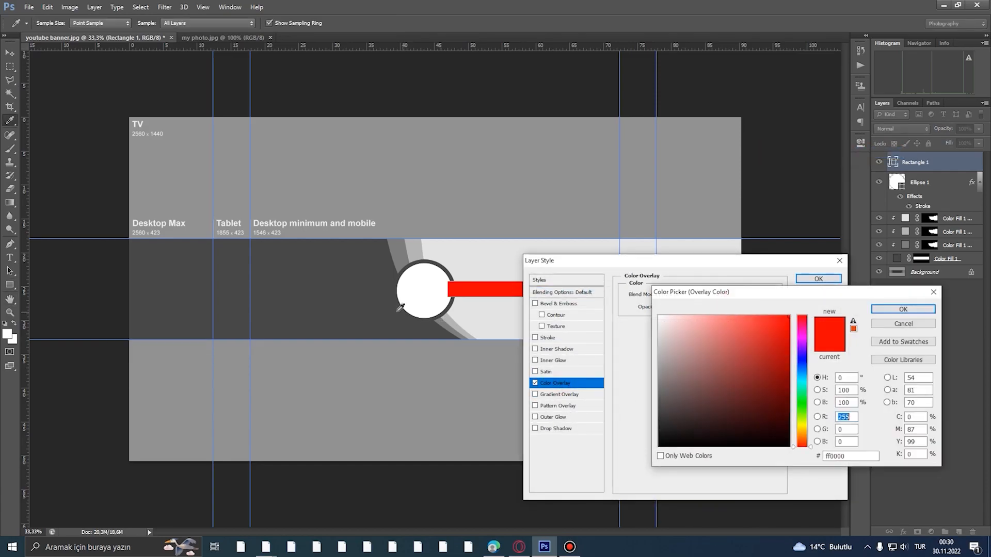
left_click(375, 302)
left_click(903, 309)
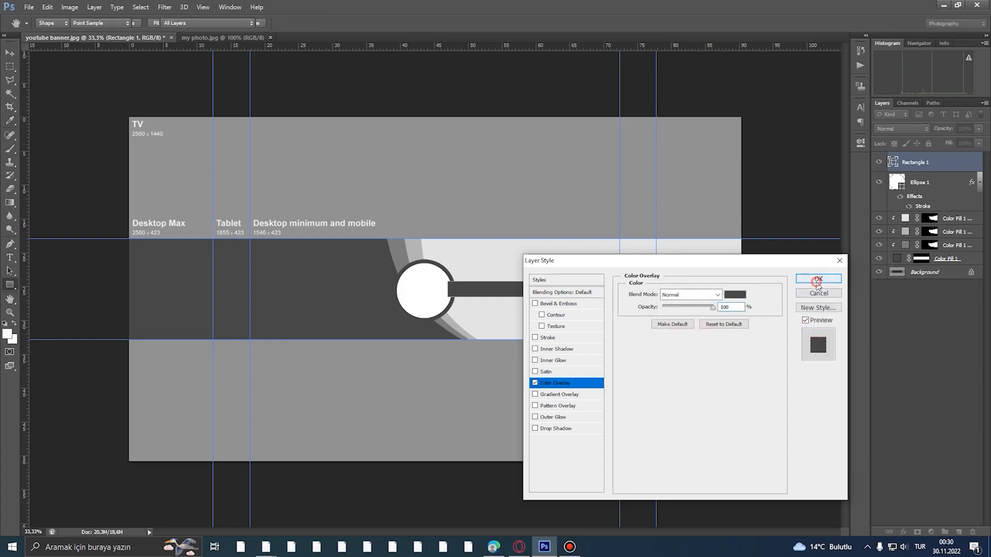
left_click(817, 279)
- Move the rectangle layer beneath the circle layer and nudge the bar slightly down to line up with the circle's center
left_click_drag(910, 166, 926, 225)
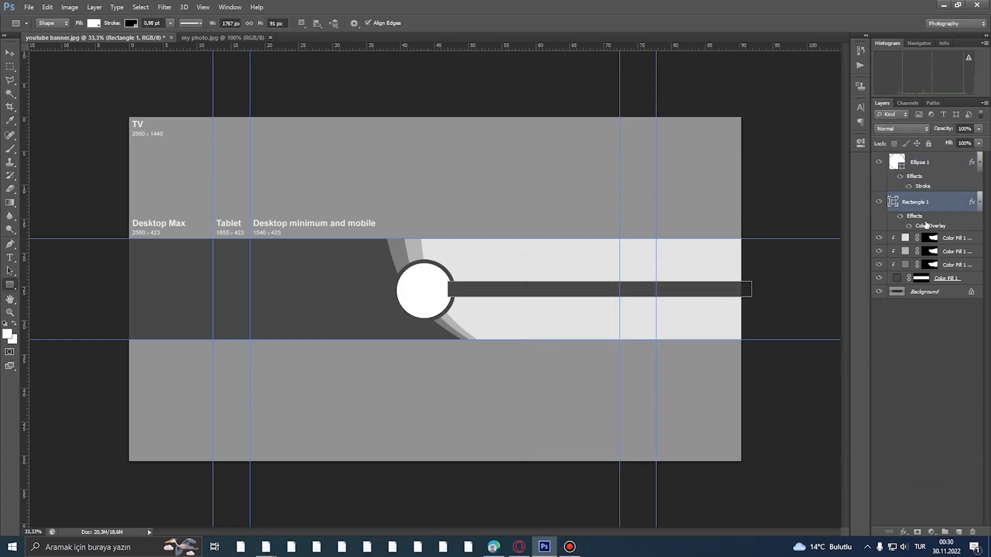
key("v")
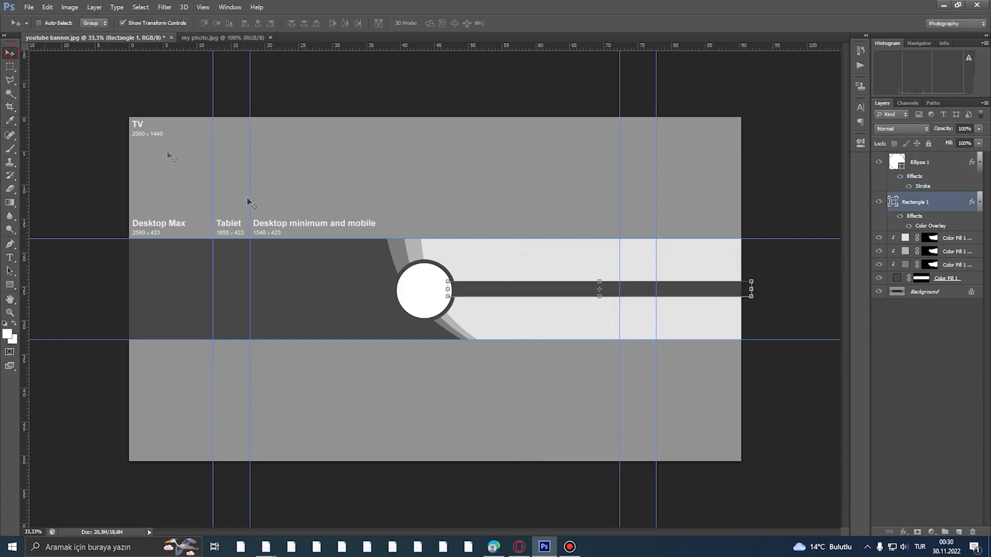
left_click(366, 274, "ctrl")
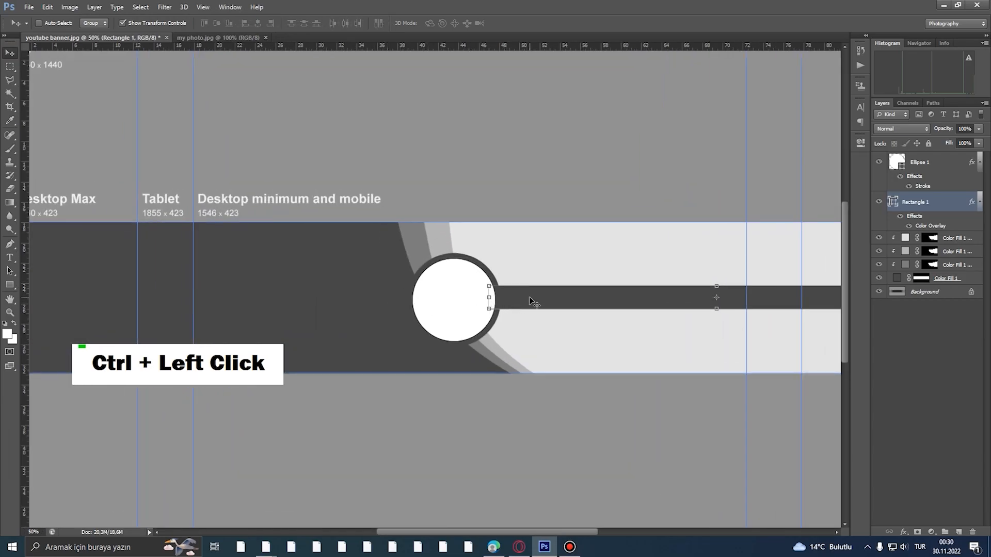
left_click(479, 300, "alt")
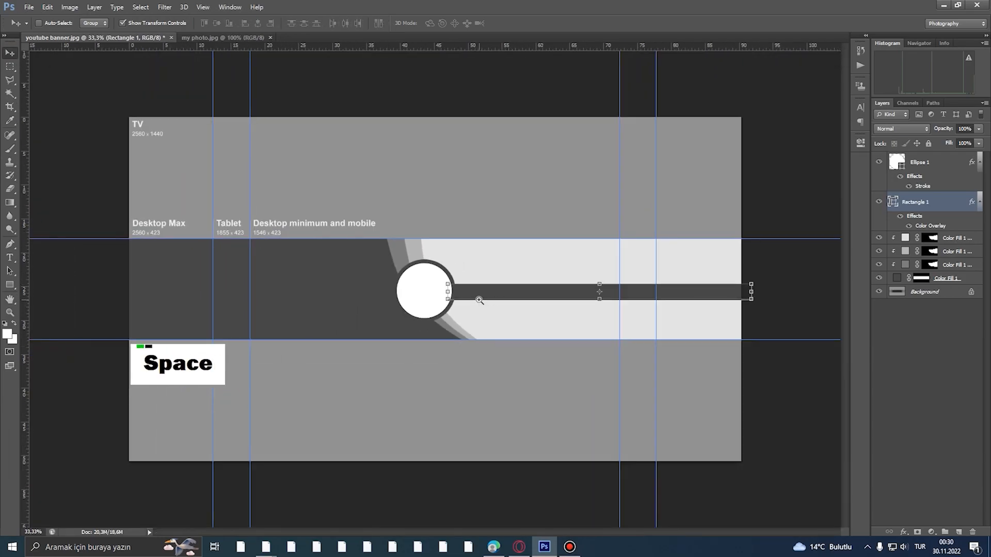
- Bring the motorbike photo from my photo.jpg into the banner, place its layer above the circle layer and clip it to the circle
left_click(480, 300, "ctrl")
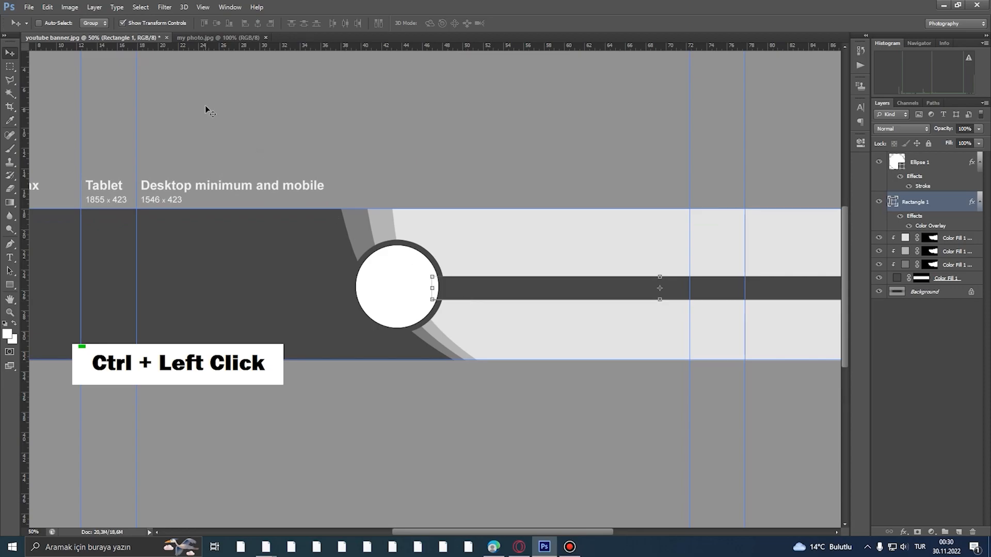
left_click(202, 37)
left_click_drag(133, 41, 400, 149)
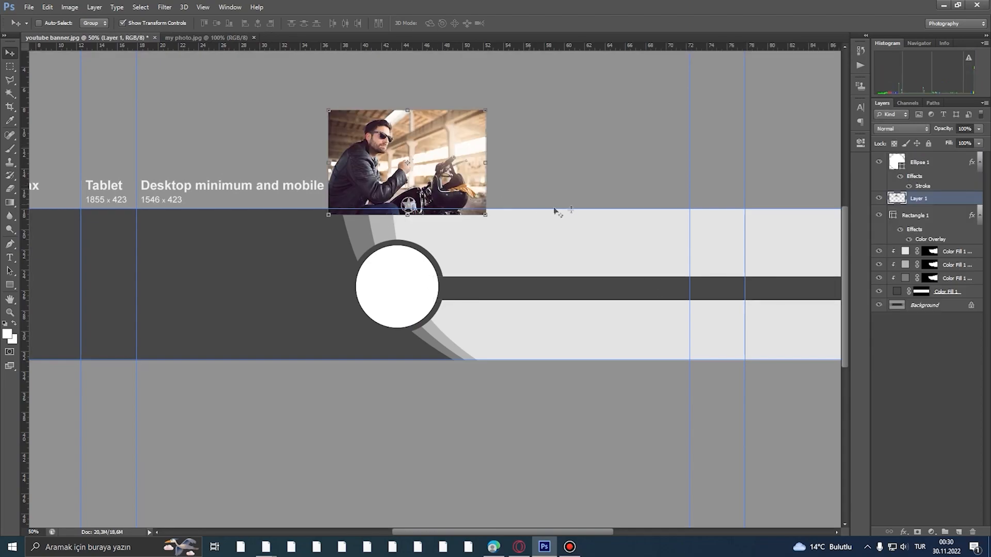
left_click_drag(911, 201, 908, 155)
left_click(910, 164, "alt")
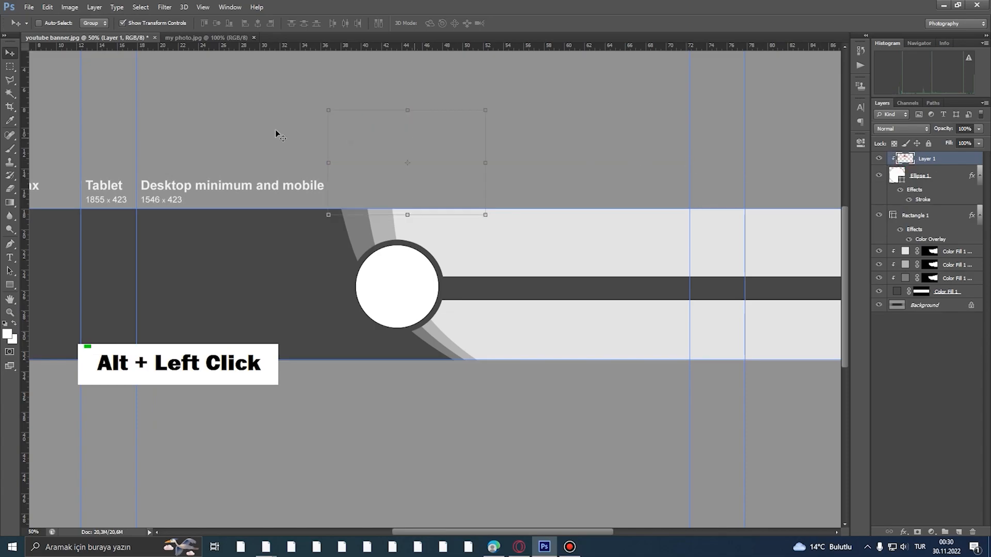
- Move the portrait photo over the circle and scale it down so the man's face and shoulders fill the circle
left_click_drag(450, 195, 542, 384)
key("ctrl+t")
left_click_drag(484, 325, 504, 331)
key("Return")
left_click(457, 297, "alt")
left_click(429, 294, "alt")
left_click(430, 295, "ctrl")
- Open 5.jpg and bring its motorcycle image into the youtube banner document
left_click(29, 8)
left_click(41, 26)
left_click(446, 157)
left_click(623, 372)
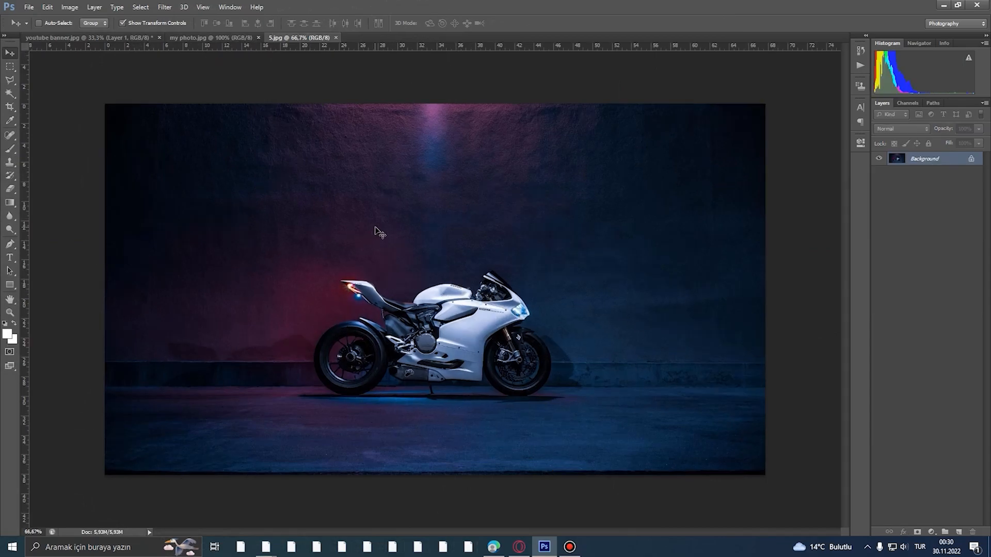
left_click(416, 274, "ctrl")
left_click(463, 277, "alt")
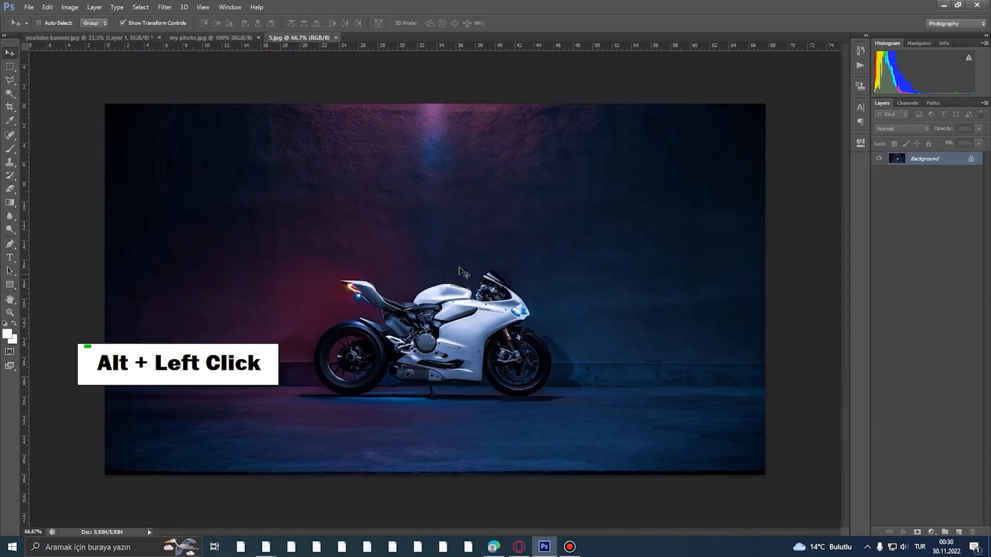
left_click(135, 38)
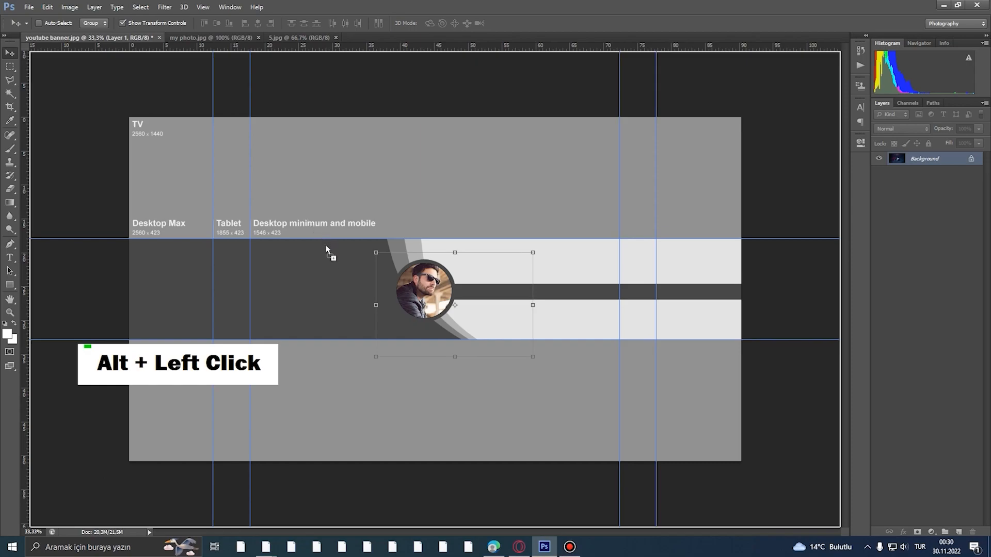
left_click_drag(334, 187, 334, 187)
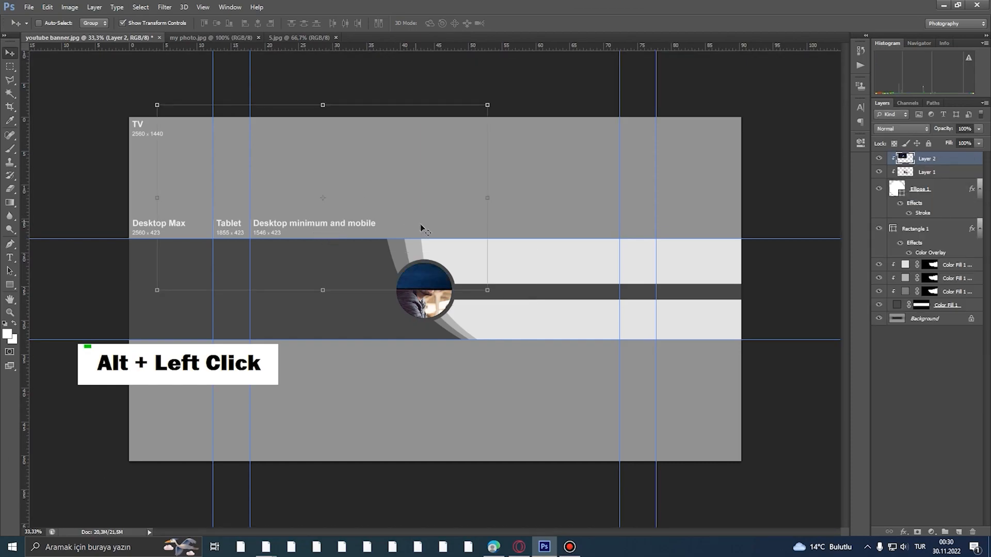
- Clip the motorcycle image to the dark base band beneath the curve layers and position the motorcycle beside the portrait circle
key("ctrl")
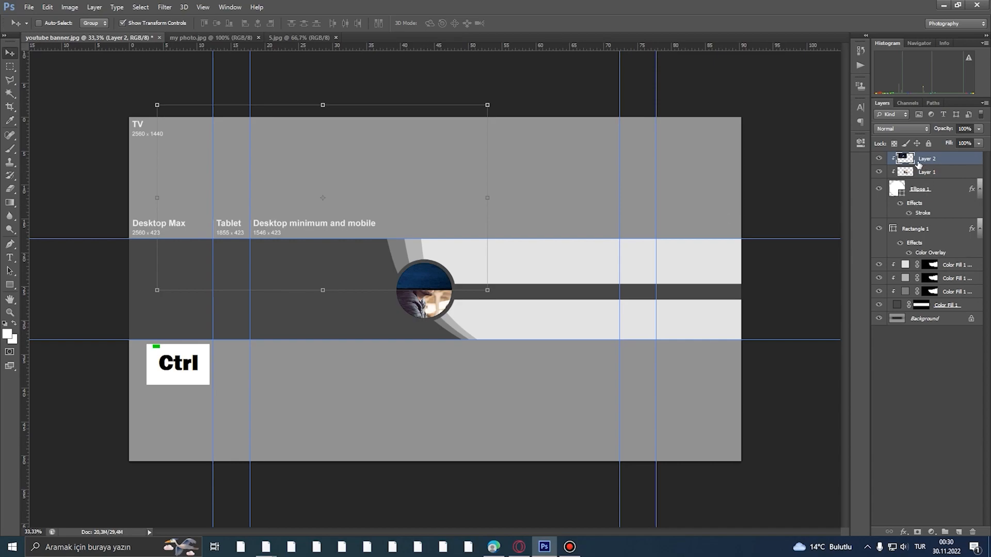
key("alt")
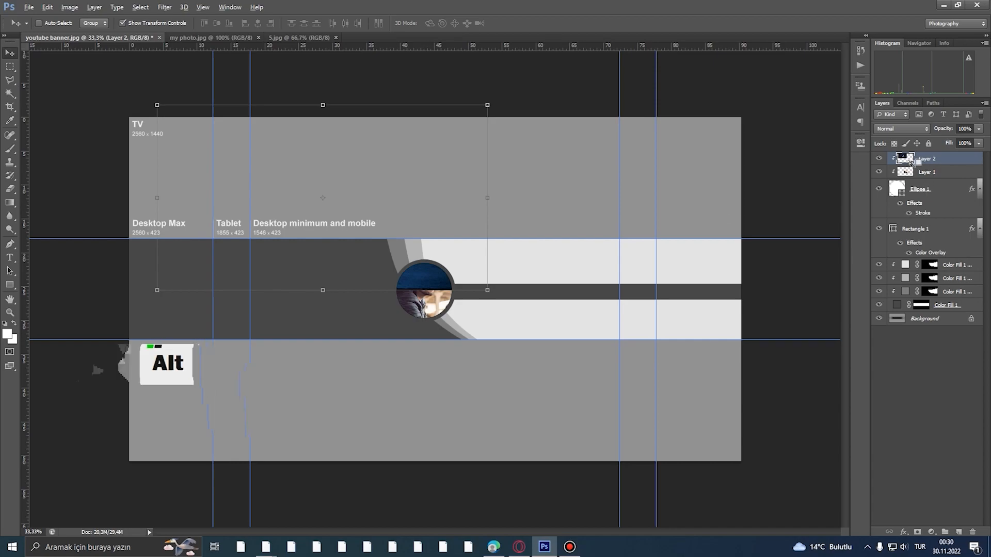
left_click(911, 162, "alt")
left_click_drag(926, 158, 931, 302)
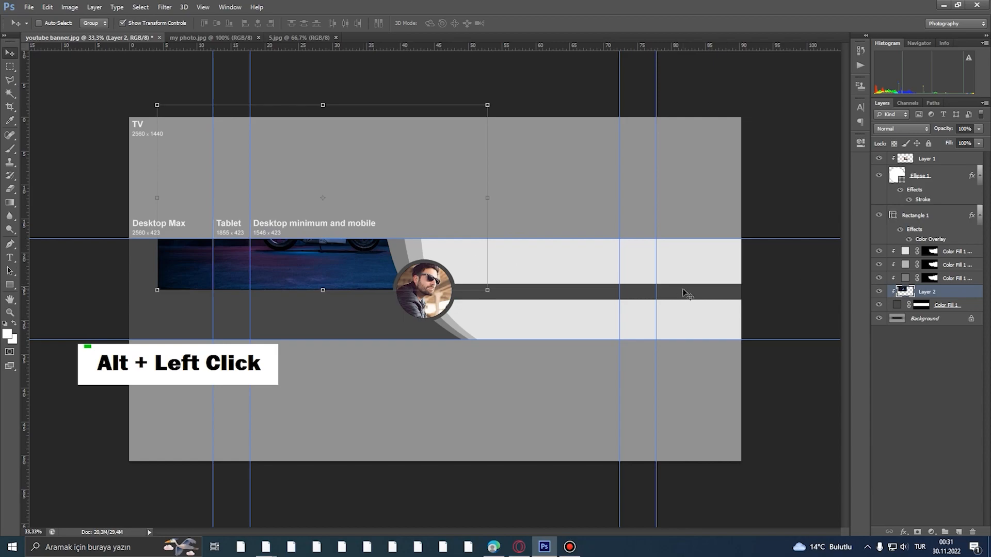
left_click_drag(355, 283, 311, 344)
left_click_drag(403, 334, 384, 311)
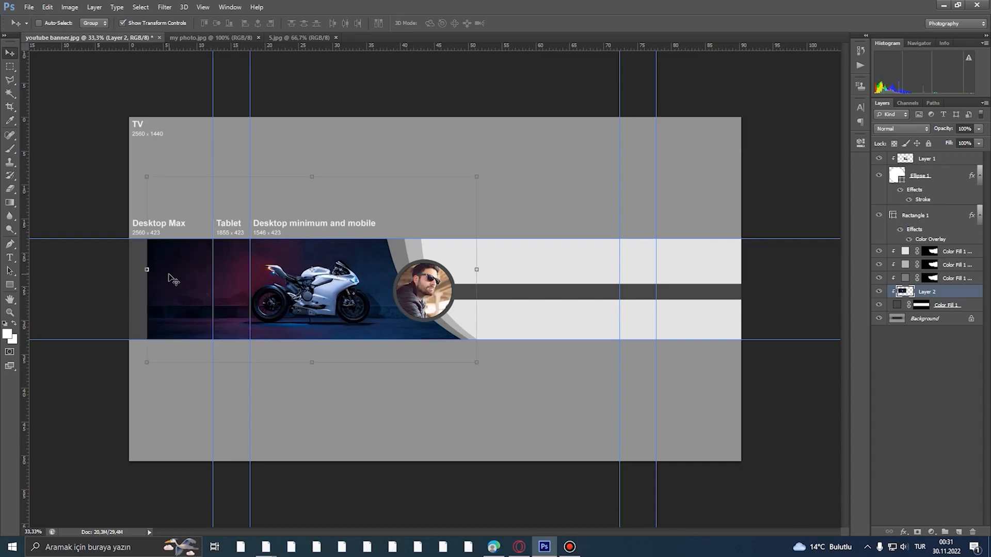
- Stretch the motorcycle image's left strip outward so it covers the band up to the canvas's left edge
key("m")
left_click_drag(135, 194, 227, 367)
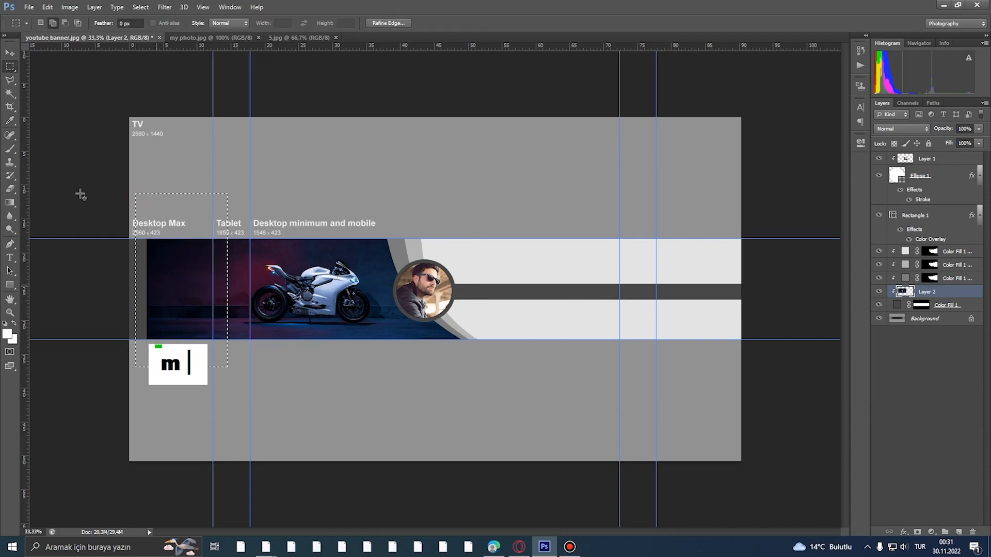
left_click(12, 54)
left_click_drag(135, 280, 113, 280)
double_click(170, 258)
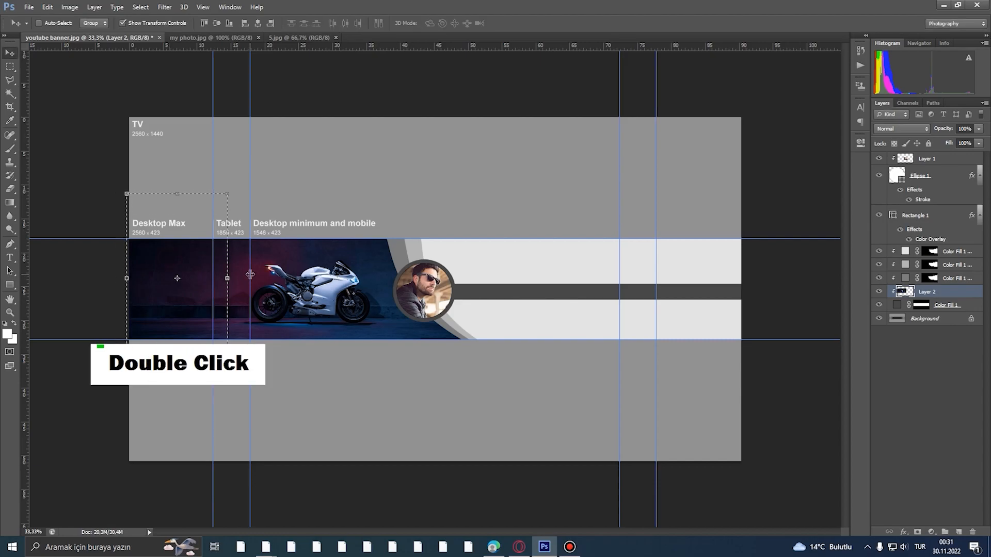
key("ctrl+d")
- Add a Gradient Overlay to the lightest curve layer, Color Fill 1 copy 3
left_click(457, 283, "alt")
left_click(458, 283, "ctrl")
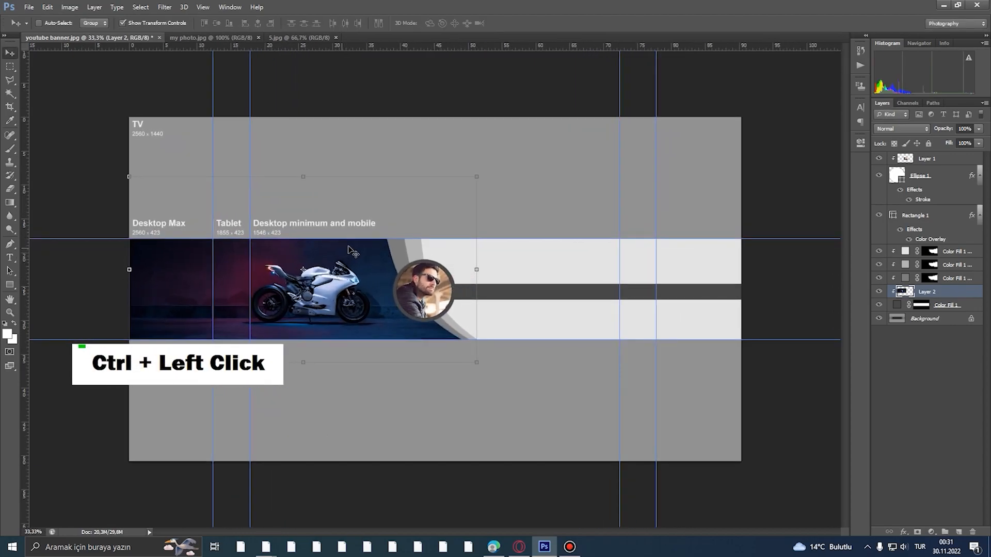
left_click(370, 263, "ctrl")
left_click(454, 289, "alt")
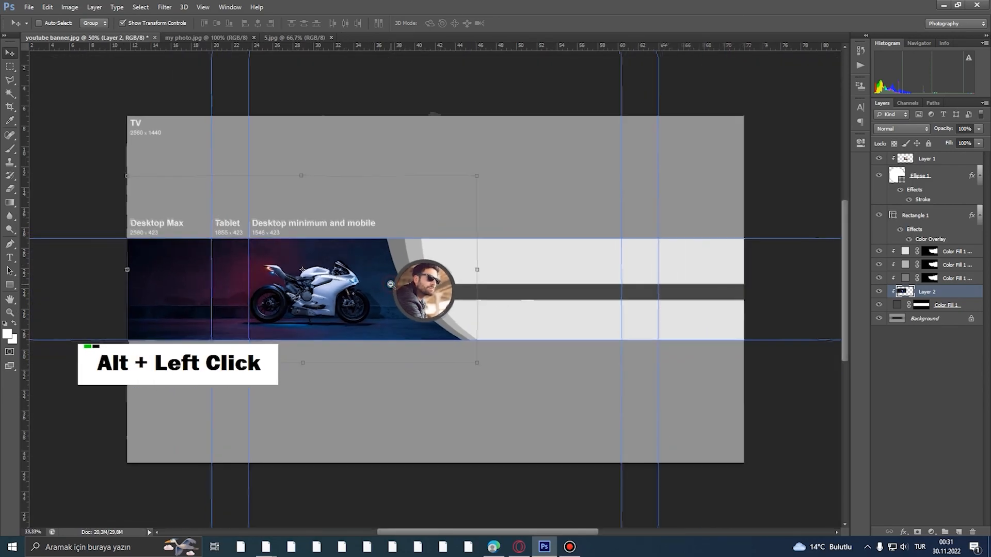
left_click(947, 256)
right_click(949, 257)
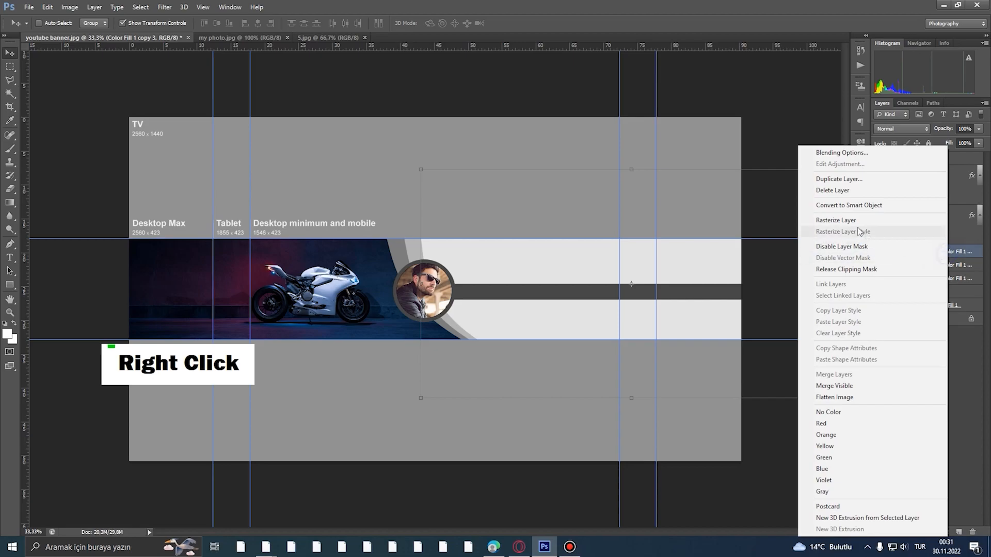
left_click(831, 155)
left_click(572, 395)
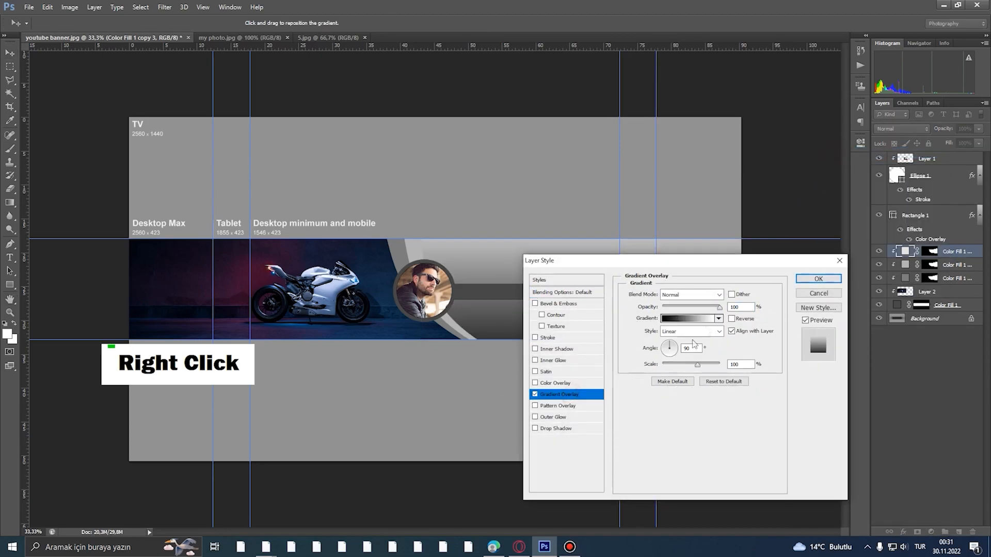
left_click_drag(728, 260, 842, 212)
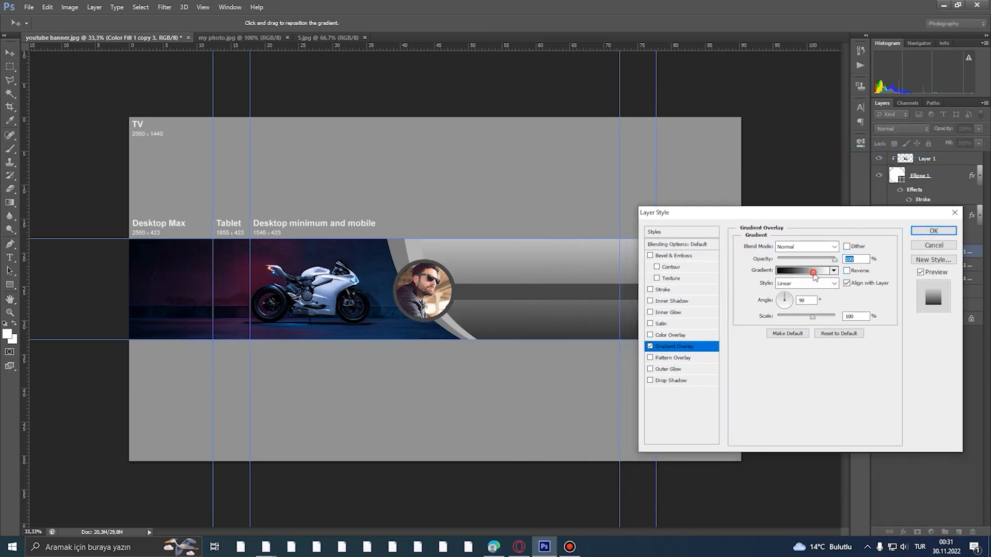
- Set the gradient's start colour to f0f0f0 and its end colour to light blue b4c2e7 sampled from the motorcycle
left_click(814, 275)
double_click(671, 364)
left_click_drag(660, 320, 656, 327)
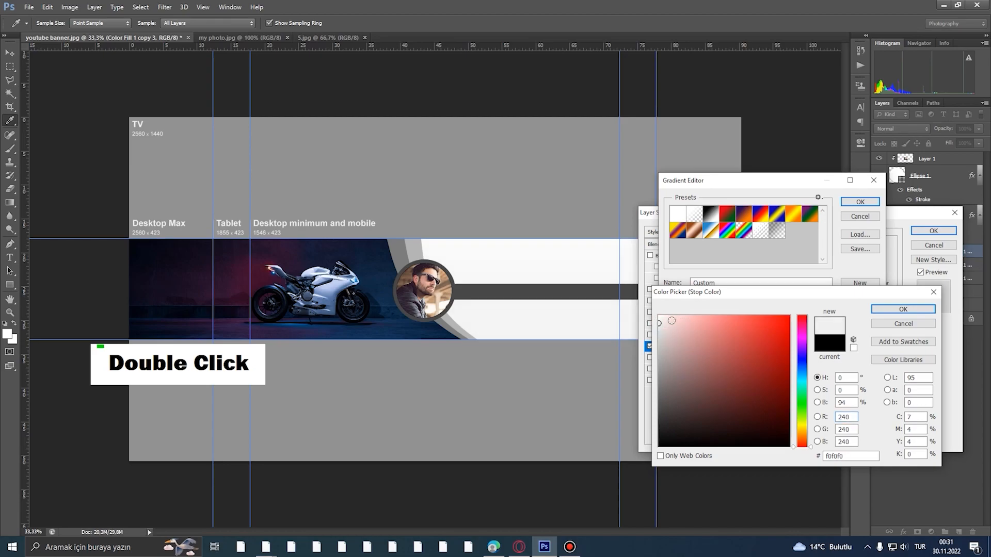
left_click(873, 309)
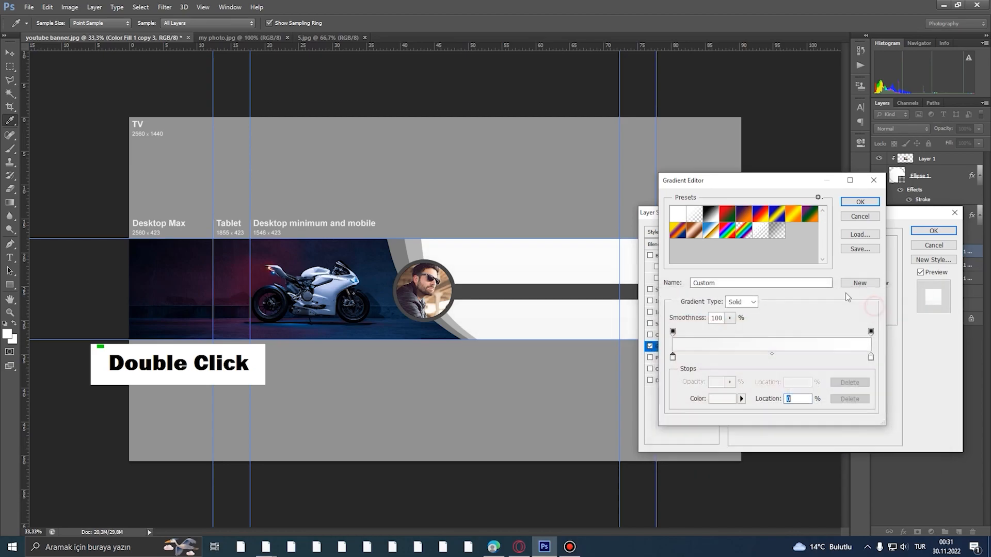
double_click(871, 358)
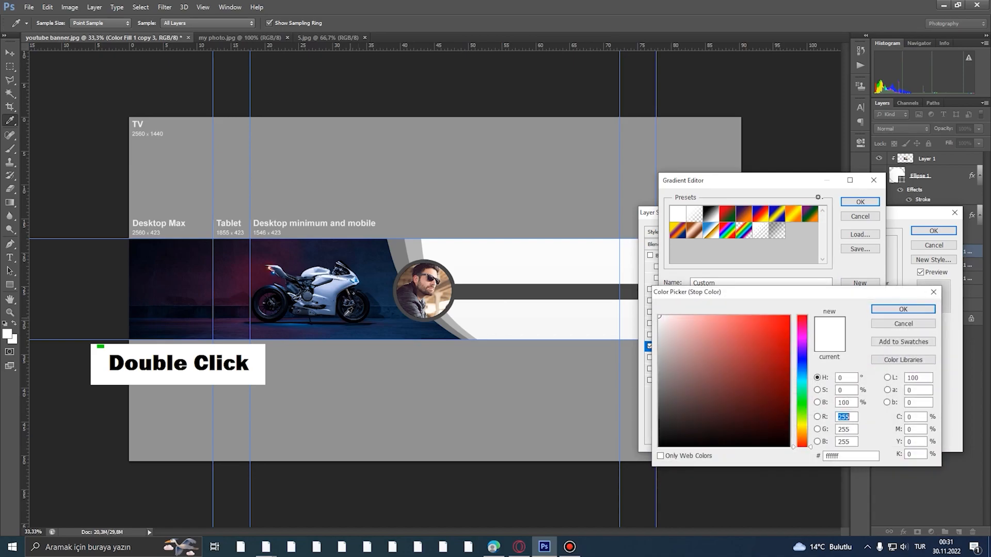
left_click(328, 289)
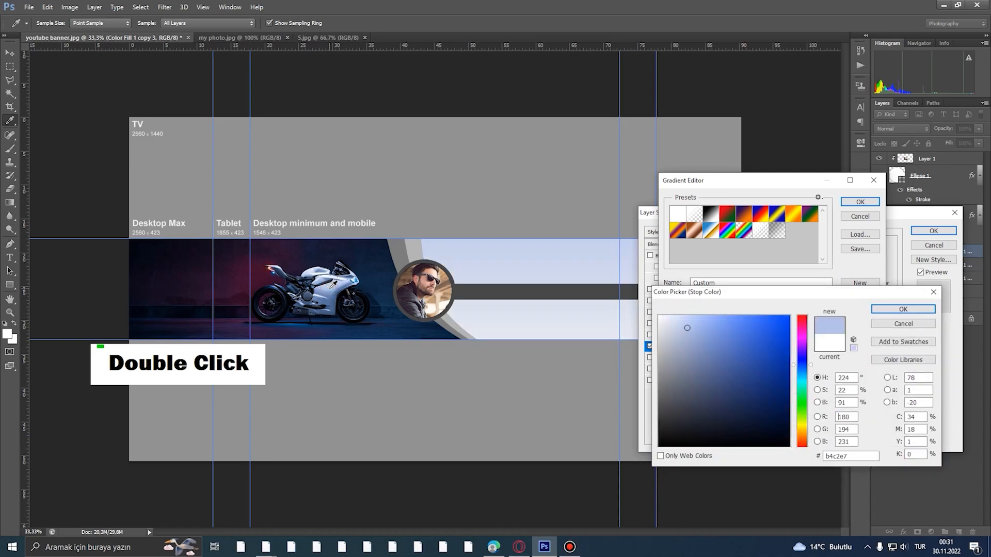
left_click(894, 309)
left_click(860, 201)
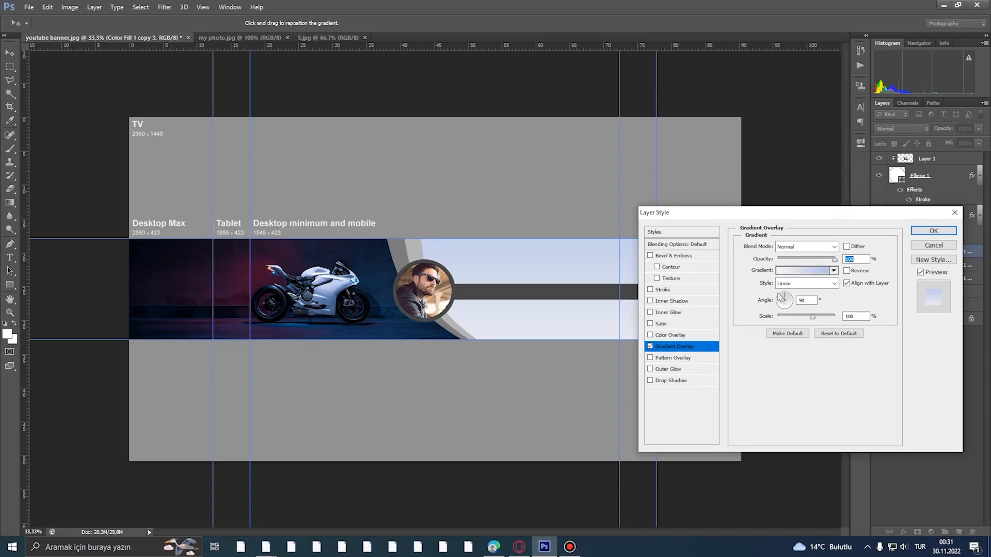
- Set the gradient overlay's angle to -8° and apply the layer style
left_click_drag(790, 305, 791, 305)
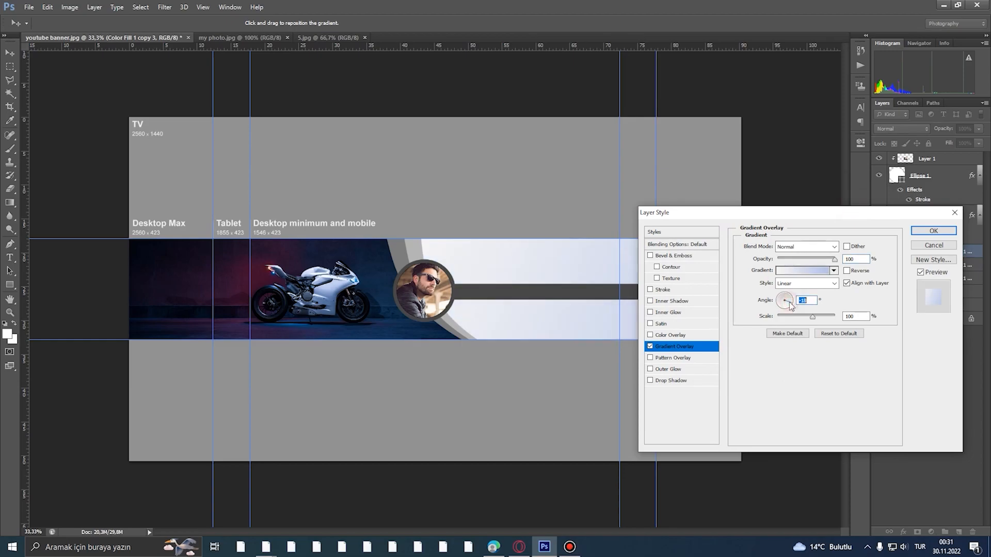
left_click_drag(781, 214, 791, 347)
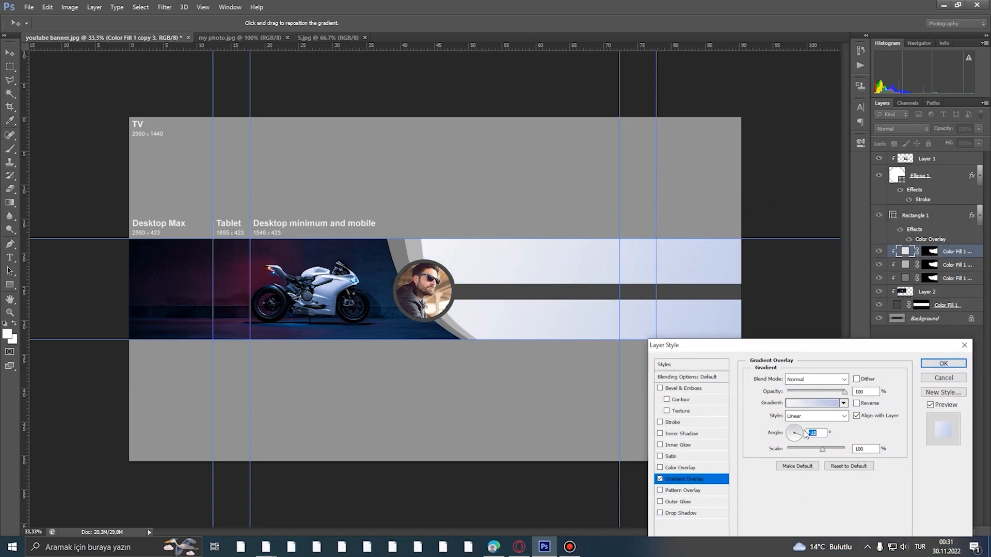
double_click(801, 434)
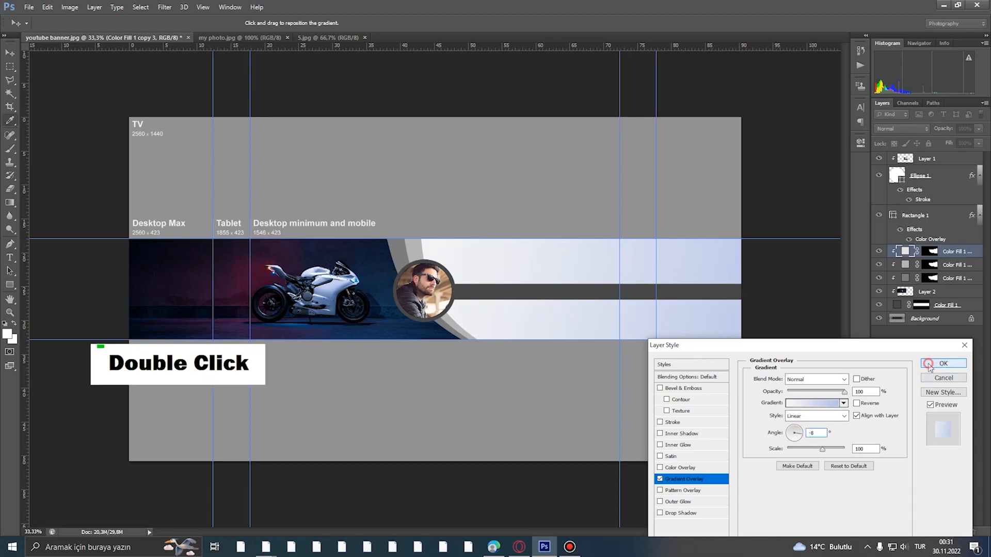
left_click(943, 363)
left_click(426, 295, "alt")
left_click(426, 295, "ctrl")
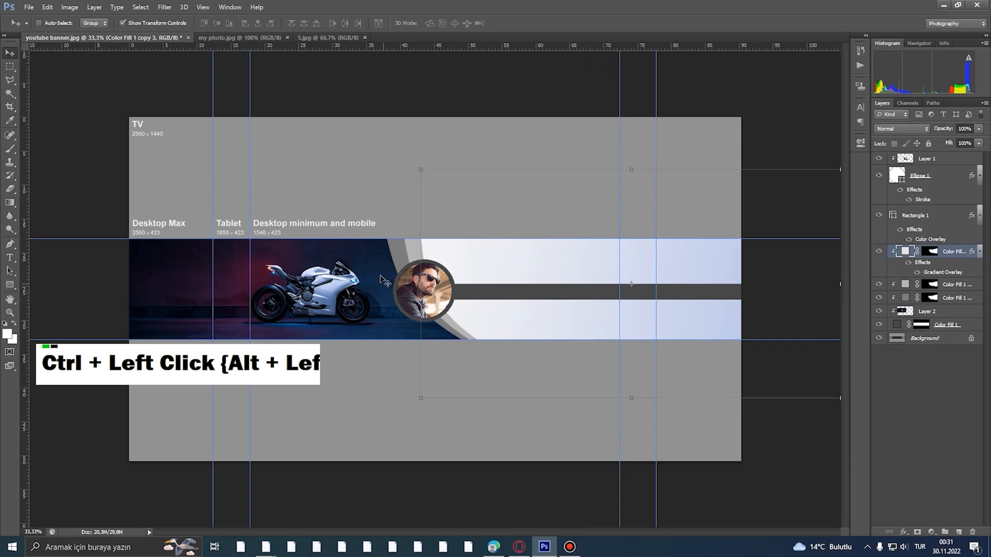
- Bring the icons from x manager.png into the banner and move their layer to the top of the layer stack
left_click(28, 7)
left_click(42, 27)
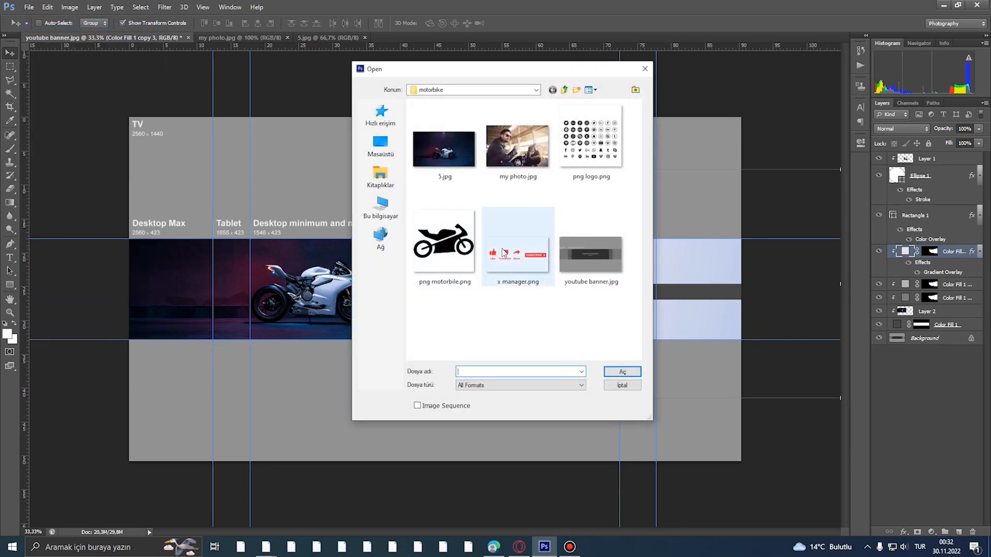
left_click(517, 254)
left_click(618, 372)
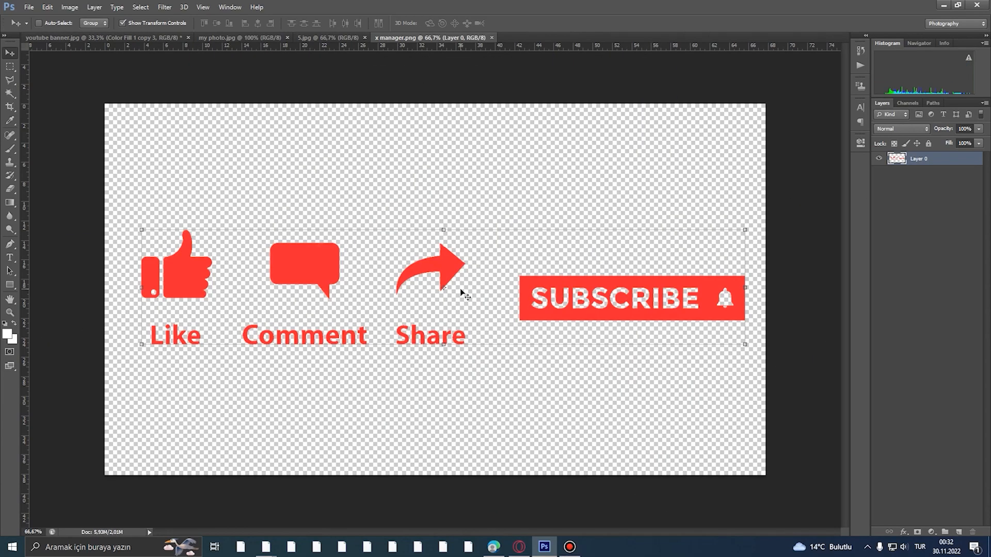
left_click_drag(424, 294, 342, 218)
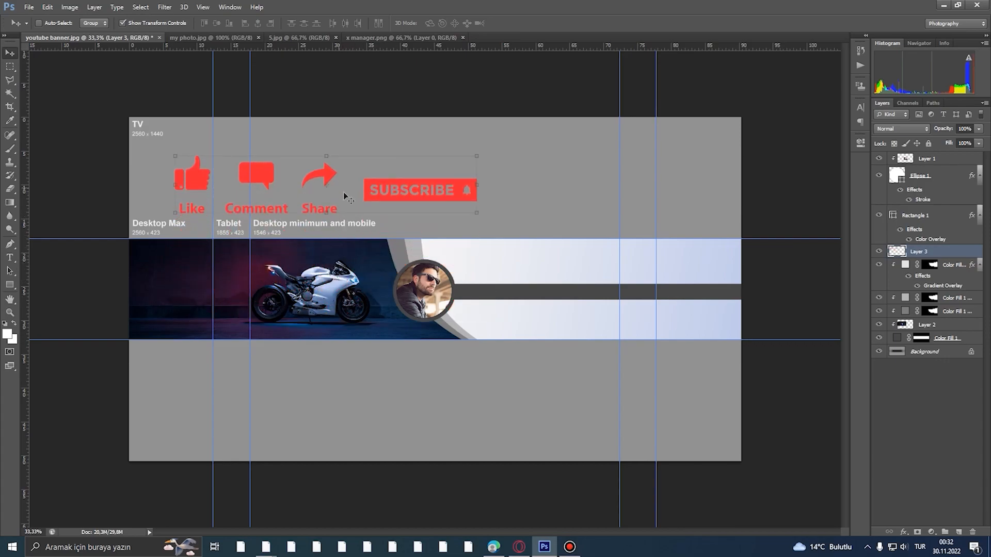
left_click_drag(925, 256, 916, 156)
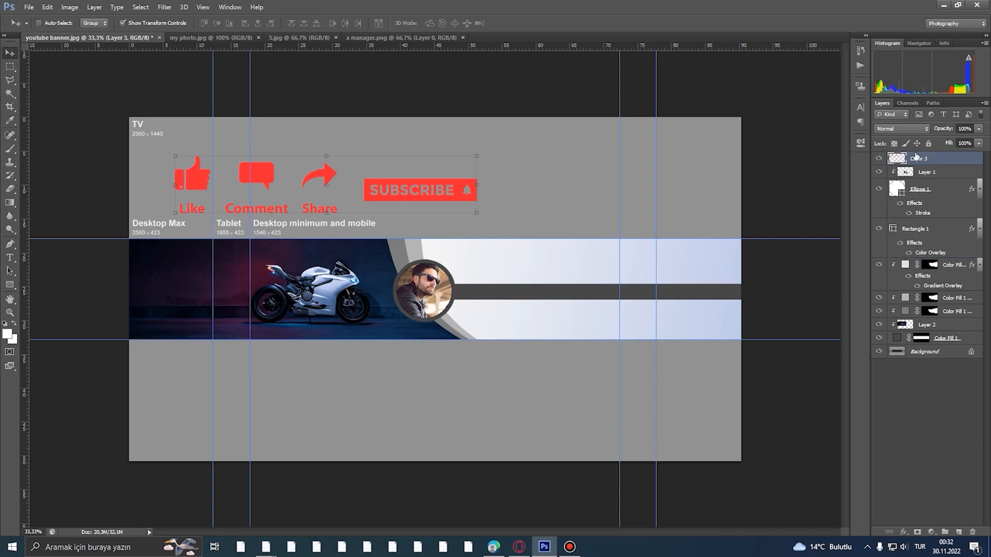
- Delete the SUBSCRIBE button from the icons layer, keeping the Like, Comment and Share icons
key("m")
left_click_drag(539, 147, 354, 230)
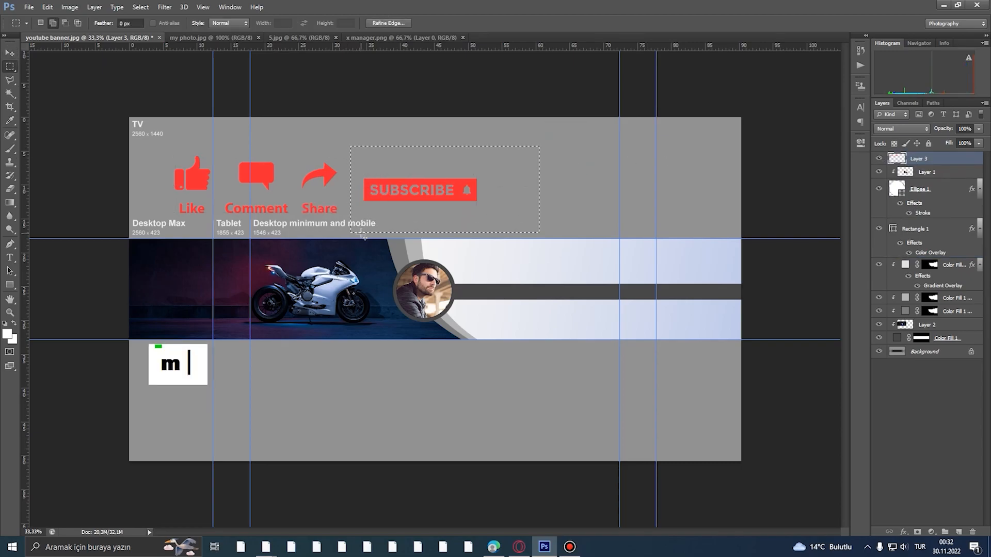
key("Delete")
key("ctrl+d")
key("v")
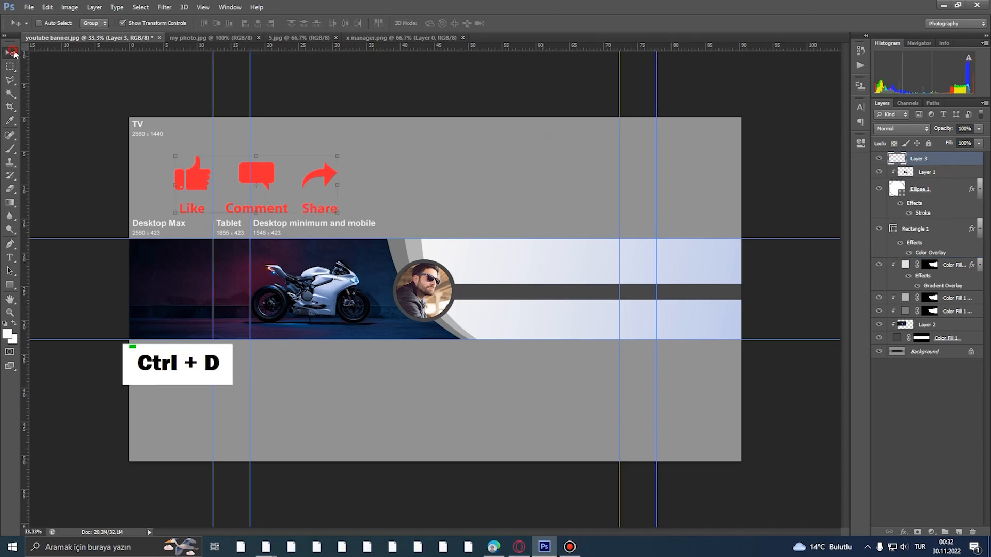
- Scale the Like, Comment and Share icons to about 51% and place them on the motorcycle image left of the motorcycle
left_click(248, 190, "ctrl")
scroll(172, 146, "up", 1)
left_click_drag(397, 237, 222, 307)
left_click(354, 342)
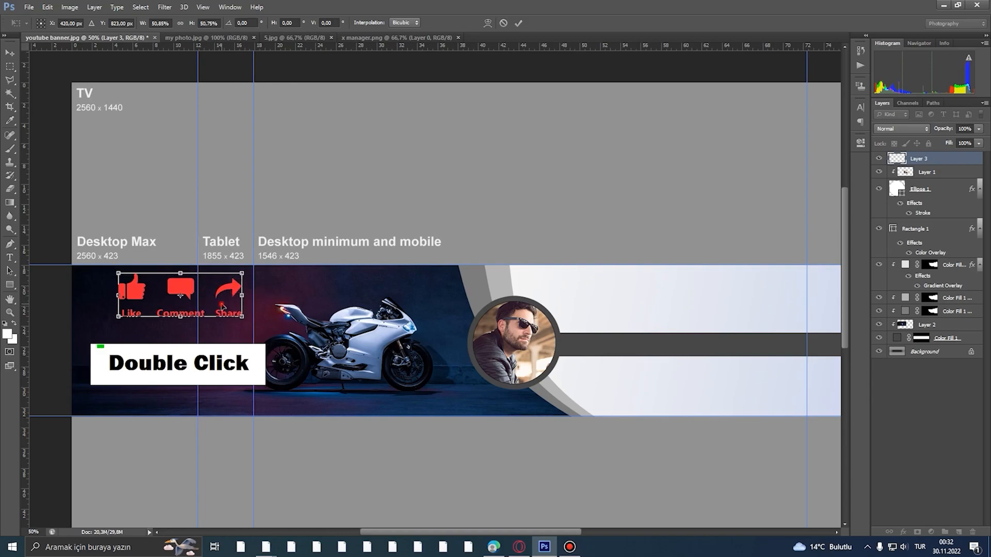
double_click(223, 308)
- Cut out the Comment icon with its label and move it directly beneath the Like icon
key("m")
left_click_drag(205, 271, 155, 335)
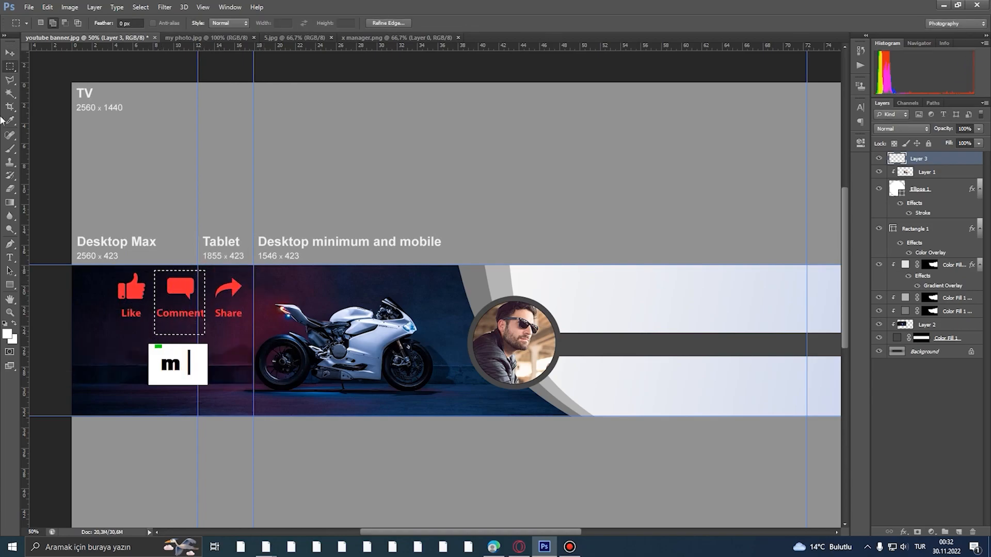
left_click_drag(191, 291, 143, 347)
key("ctrl+t")
key("ctrl+d")
- Cut out the Share icon with its label and move it directly beneath the Comment icon
key("m")
left_click_drag(263, 265, 205, 336)
left_click(9, 58)
left_click_drag(239, 281, 142, 411)
key("ctrl+d")
- Shift the vertical column of Like, Comment and Share icons slightly to the left
left_click_drag(154, 273, 200, 209)
double_click(147, 310)
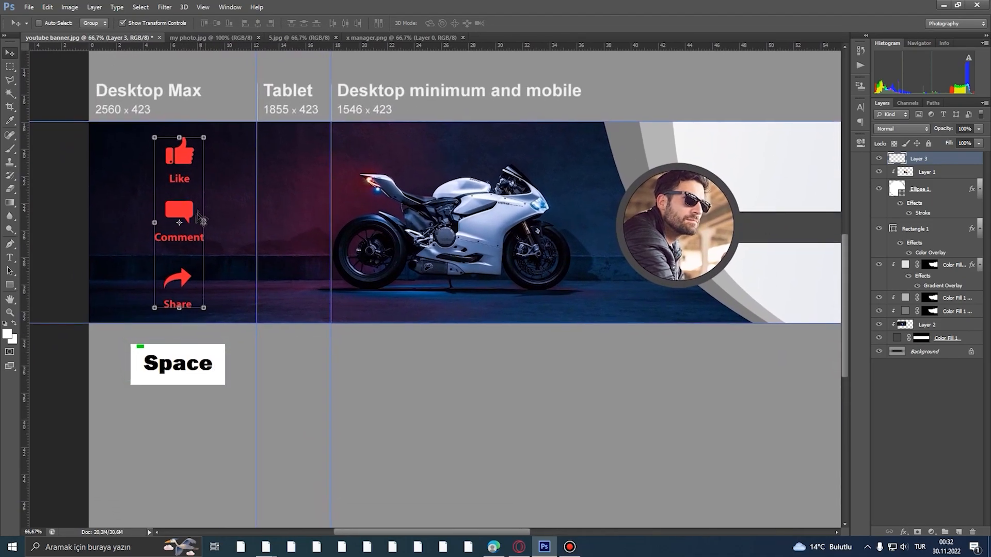
left_click_drag(188, 269, 178, 269)
- Add a Gradient Overlay to the Like, Comment and Share icons layer, starting from the Blue, Red, Yellow preset
right_click(933, 165)
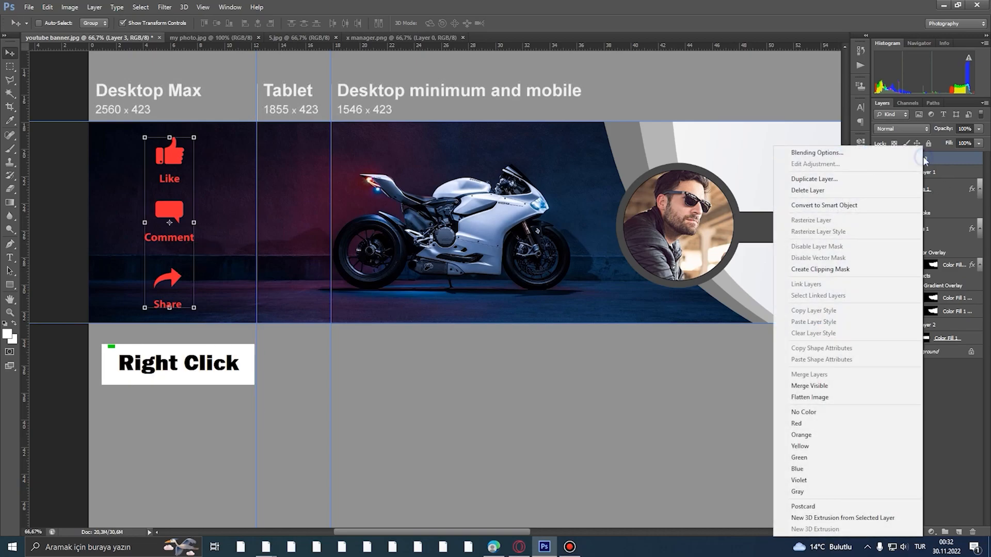
left_click(888, 155)
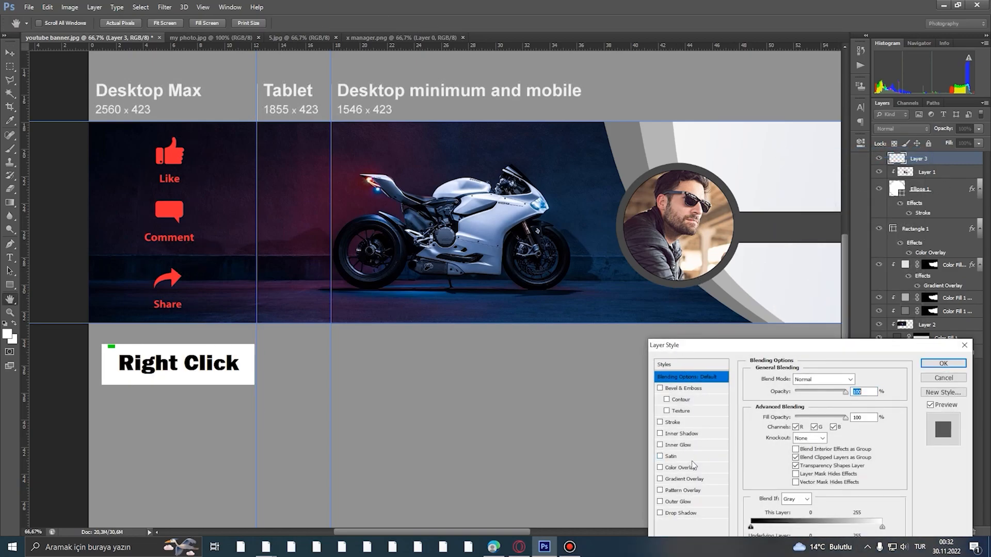
left_click(697, 479)
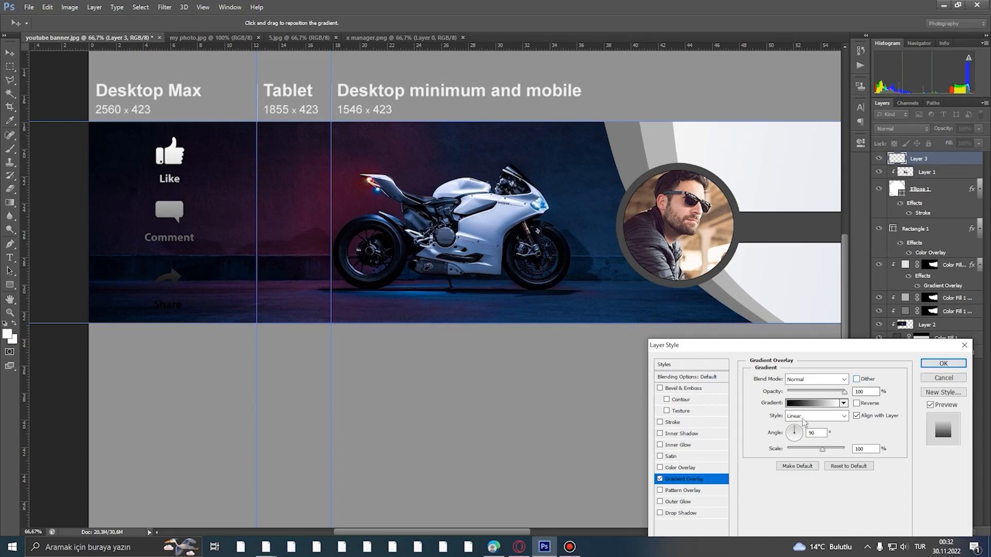
left_click(813, 403)
left_click(727, 214)
left_click(745, 219)
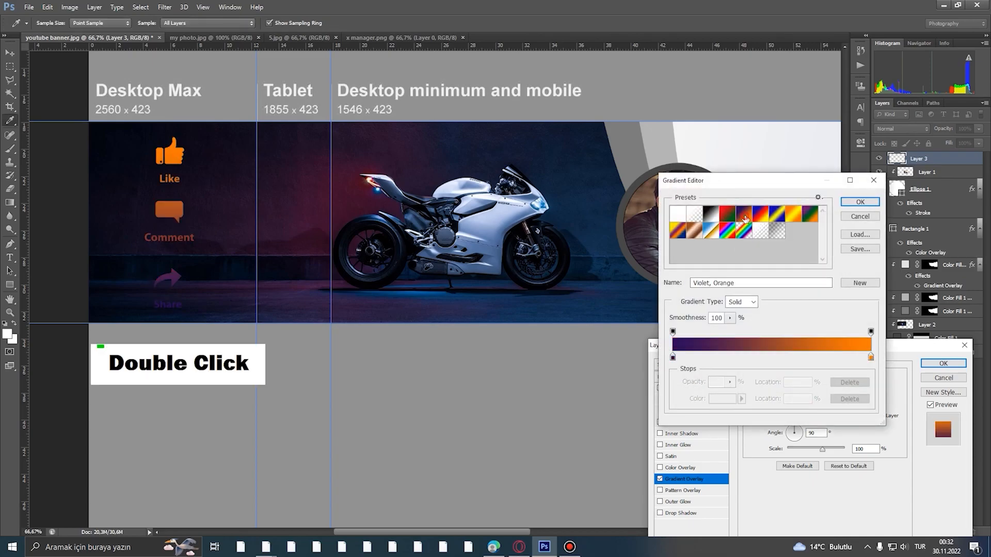
left_click(757, 219)
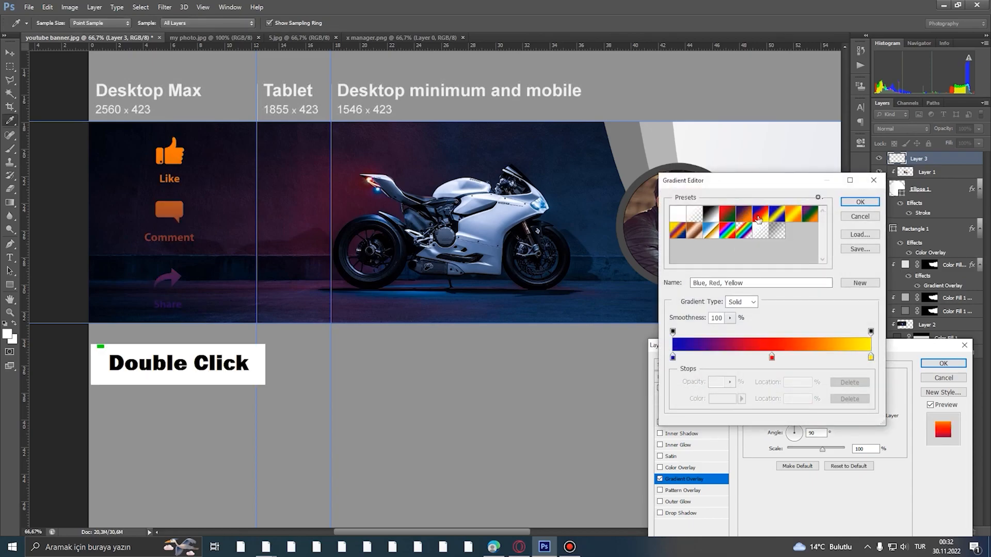
- Set the gradient's first colour stop to light blue bfceef, sampled from the motorcycle's bodywork
double_click(672, 357)
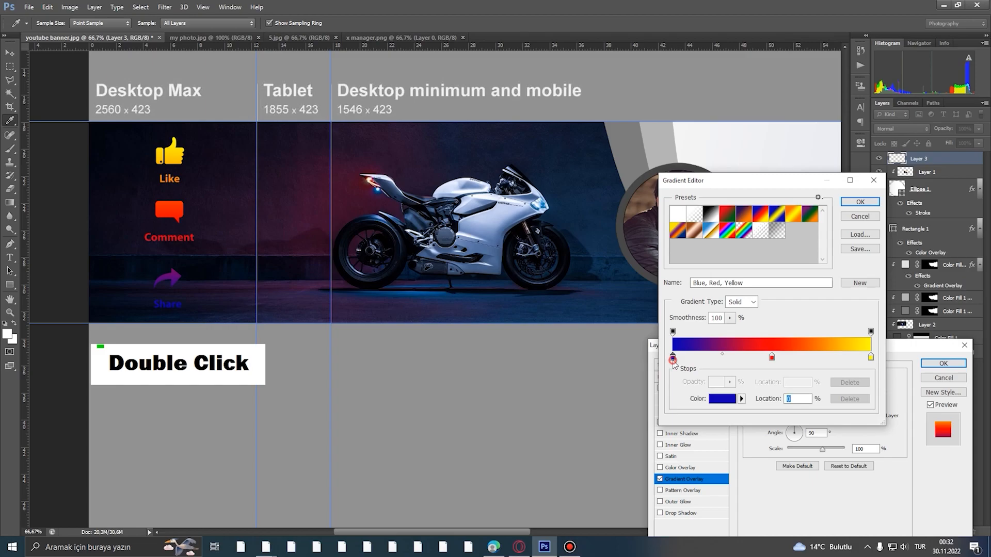
left_click(472, 226)
left_click(479, 222)
left_click(485, 217)
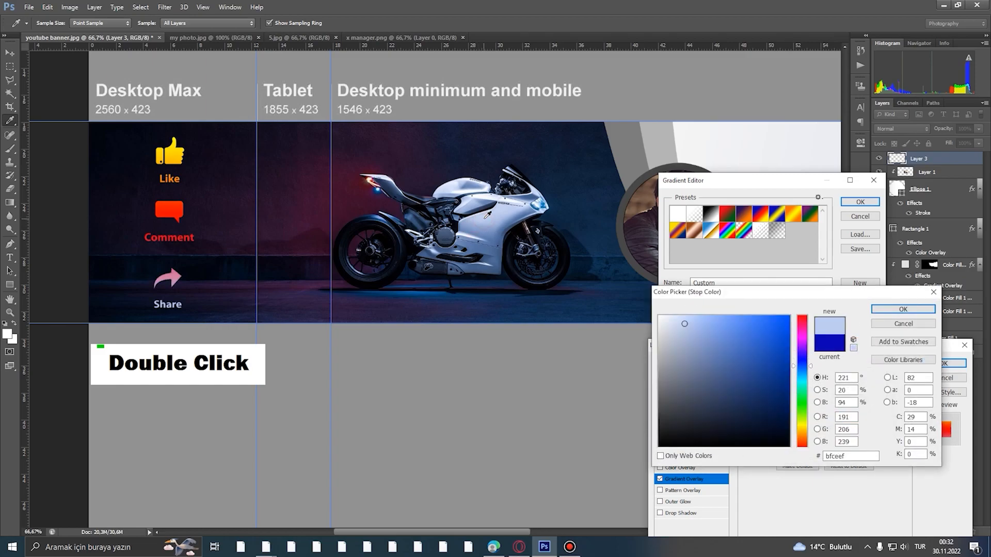
left_click(896, 310)
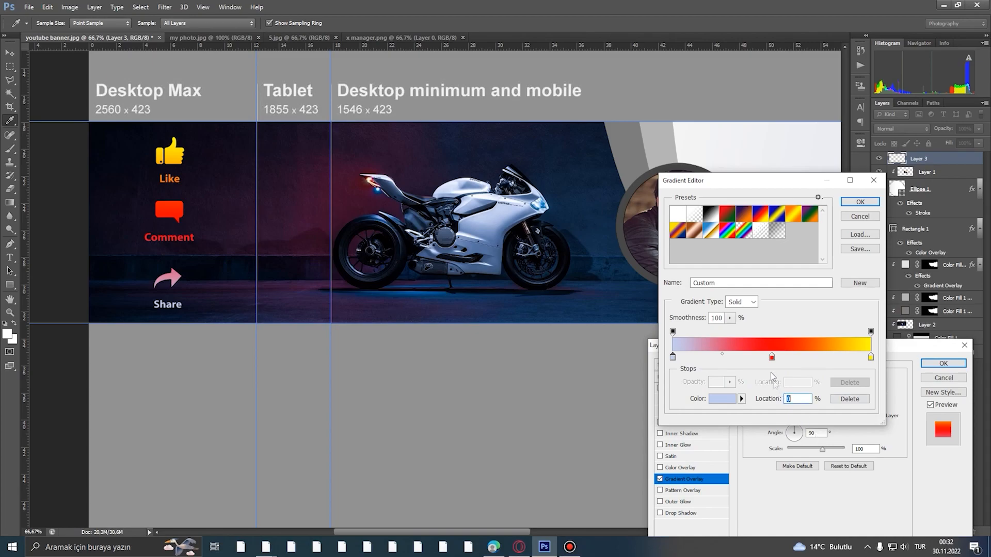
- Set the gradient's middle colour stop to near-white f5fcff, sampled from the motorcycle
double_click(772, 358)
left_click(478, 206)
left_click(486, 198)
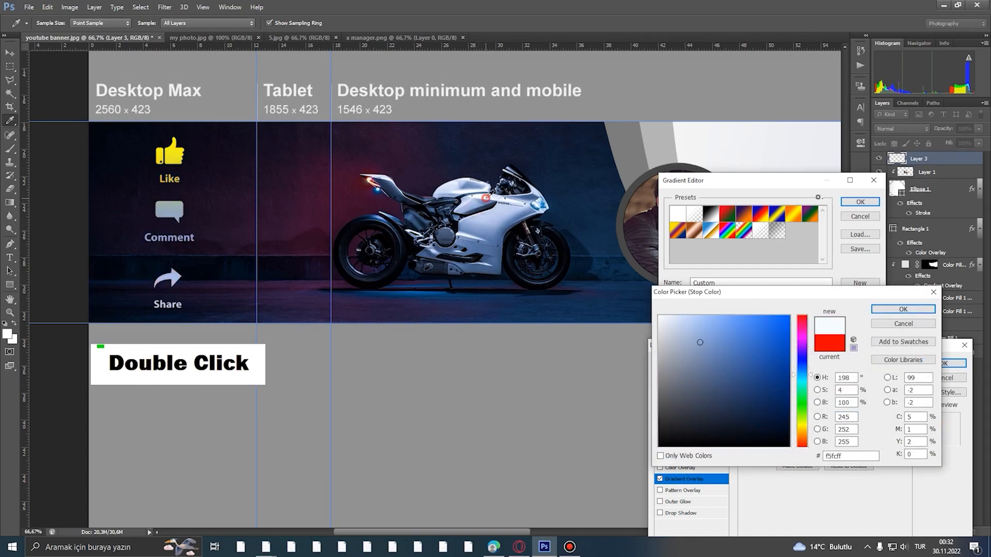
left_click(885, 310)
- Set the gradient's last colour stop to slate blue 5b7a97, sampled from the motorcycle, and apply the gradient overlay
double_click(870, 358)
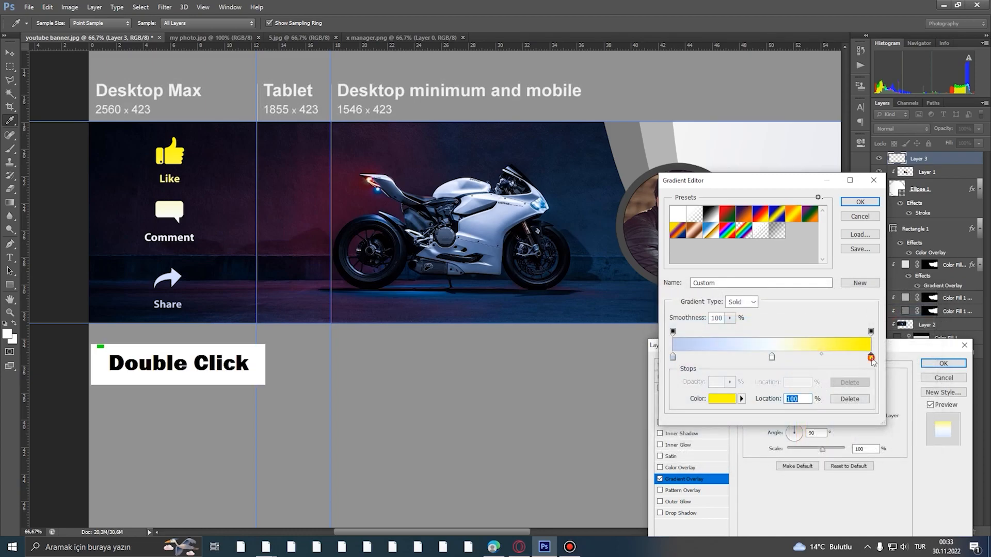
left_click(471, 183)
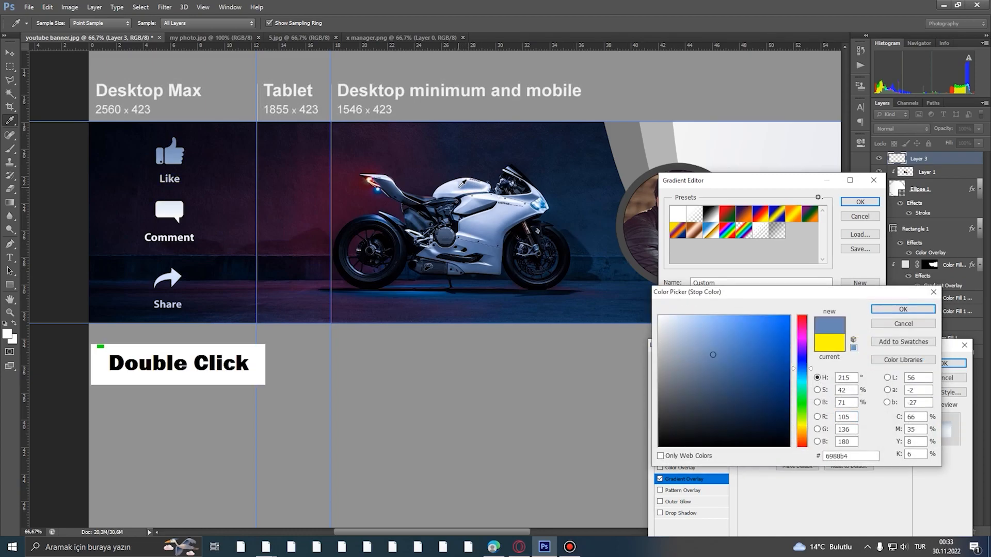
left_click(458, 189)
left_click(464, 192)
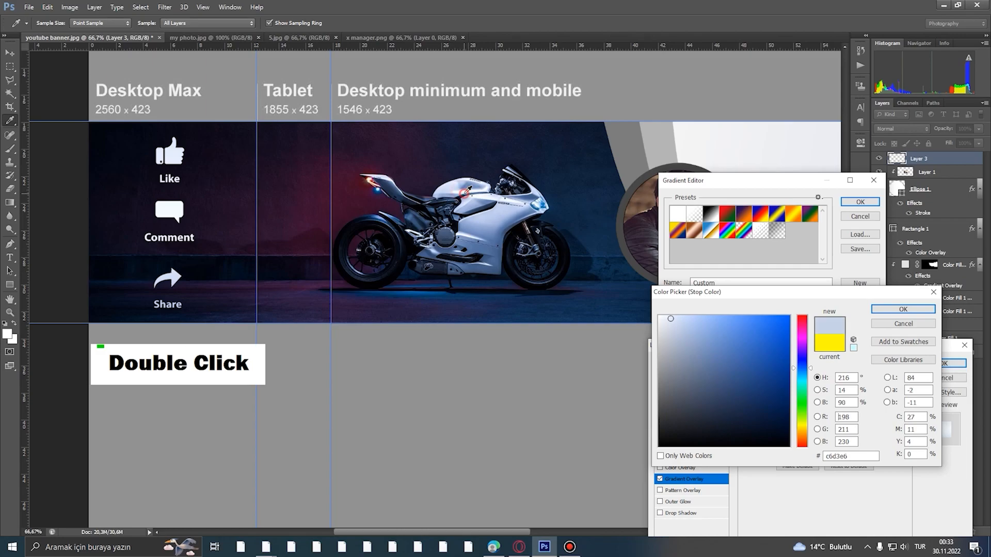
left_click(468, 193)
left_click(470, 191)
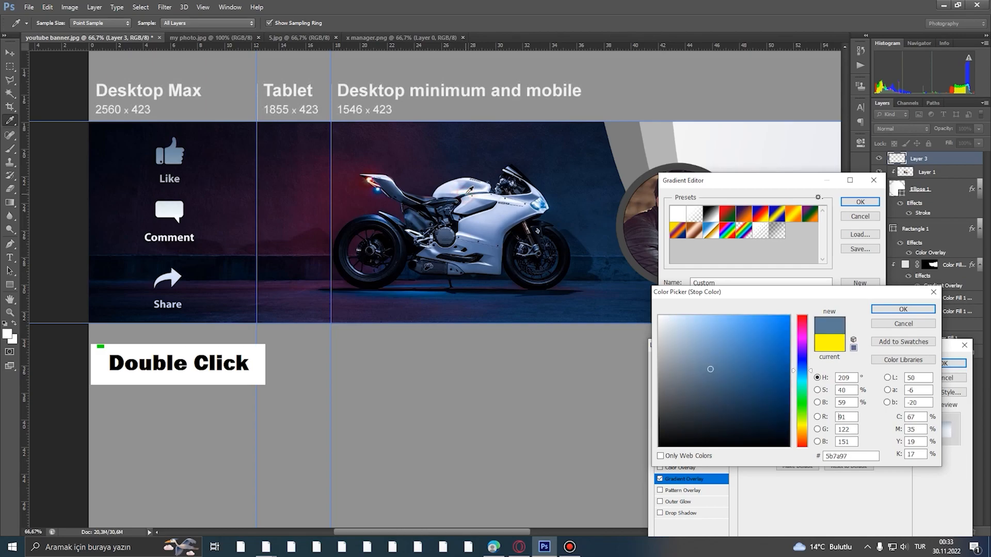
left_click(878, 312)
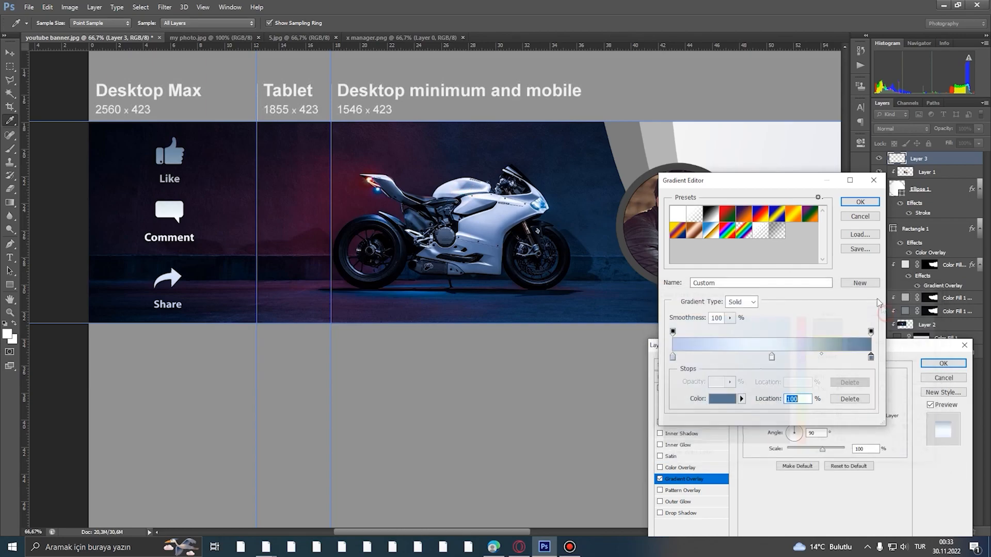
left_click(860, 201)
left_click(931, 364)
left_click(317, 225, "alt")
left_click(317, 225, "alt")
left_click(317, 226, "alt")
left_click(309, 286, "ctrl")
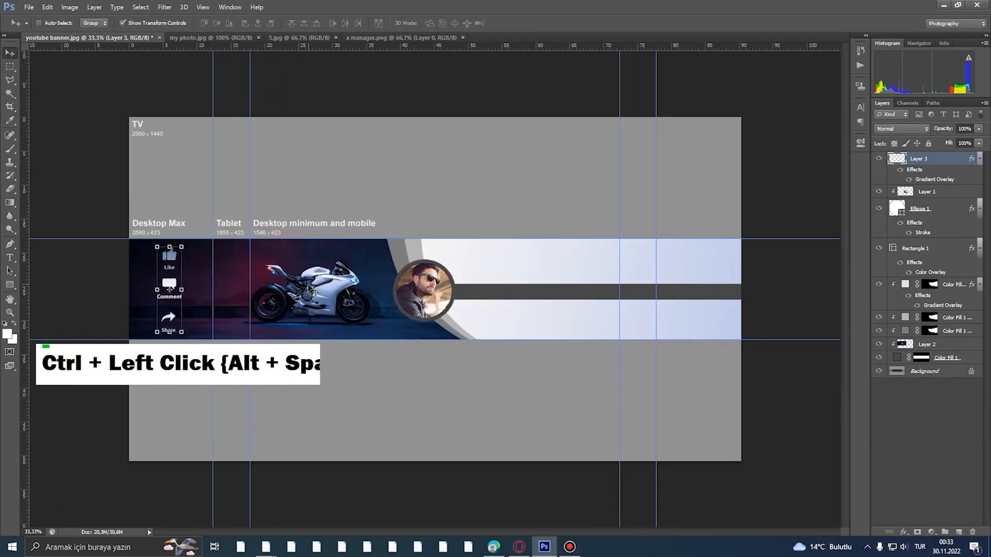
left_click(9, 80)
left_click(433, 273, "alt")
left_click(438, 276, "ctrl")
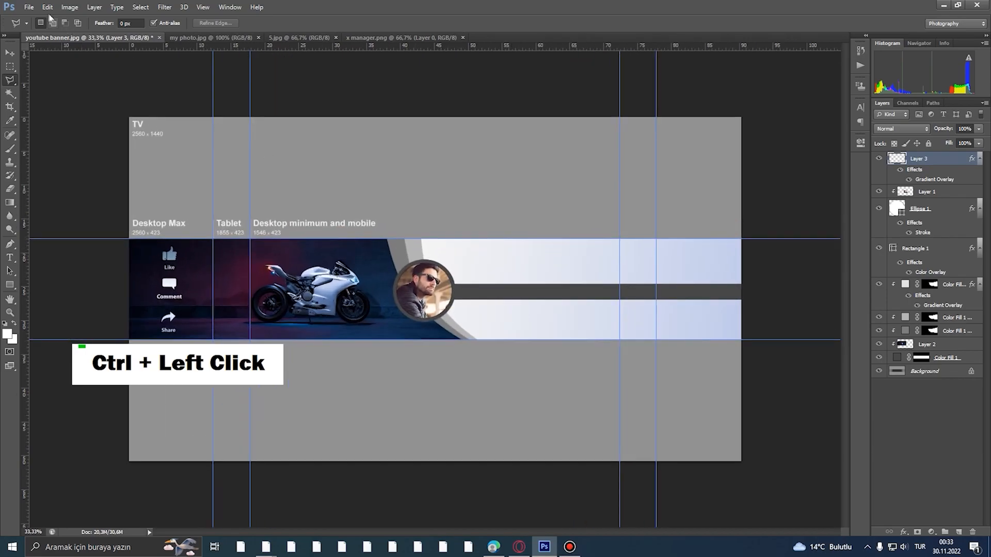
left_click(32, 8)
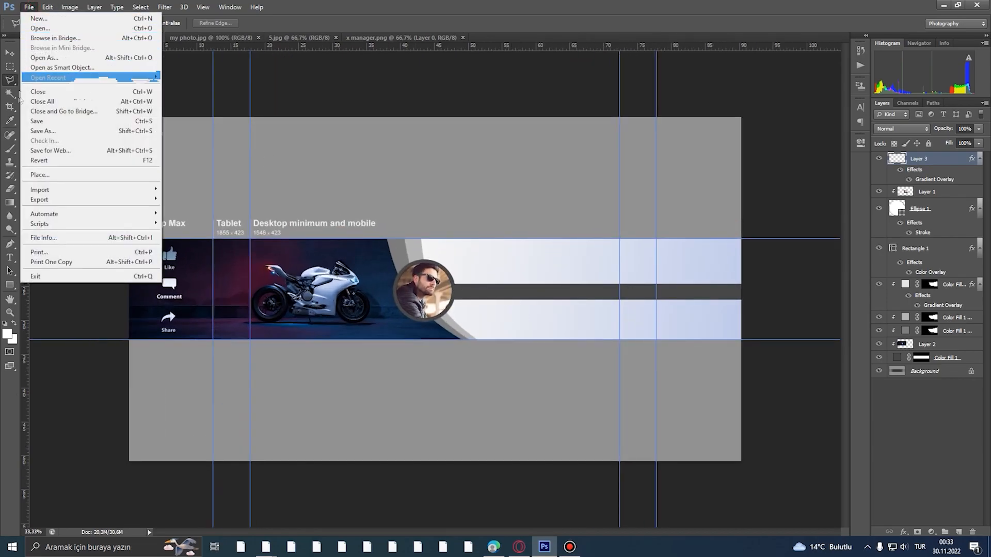
- Add the text "x manager" in A4 SPEED at 72 pt and place it on the dark bar beside the portrait
left_click(11, 258)
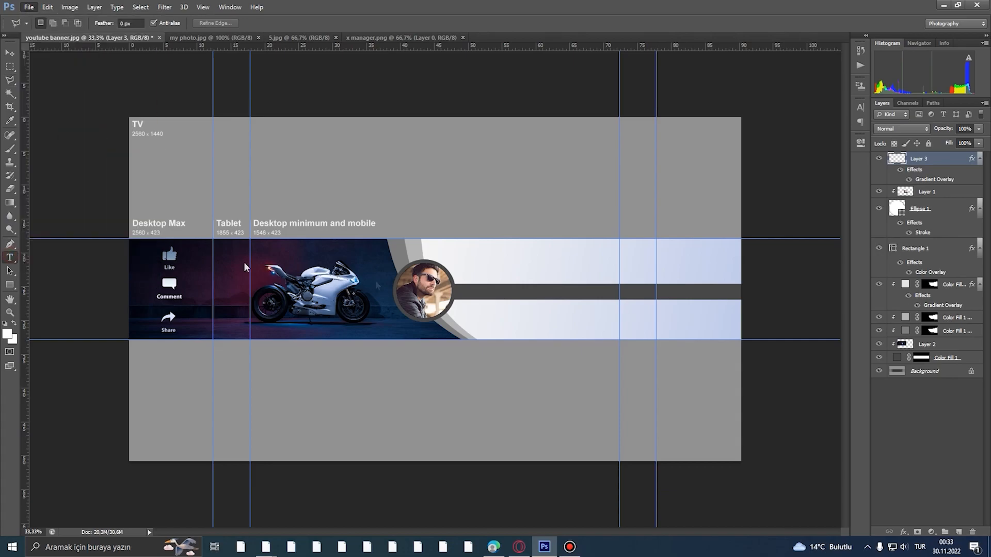
left_click(508, 287, "ctrl")
left_click(500, 289)
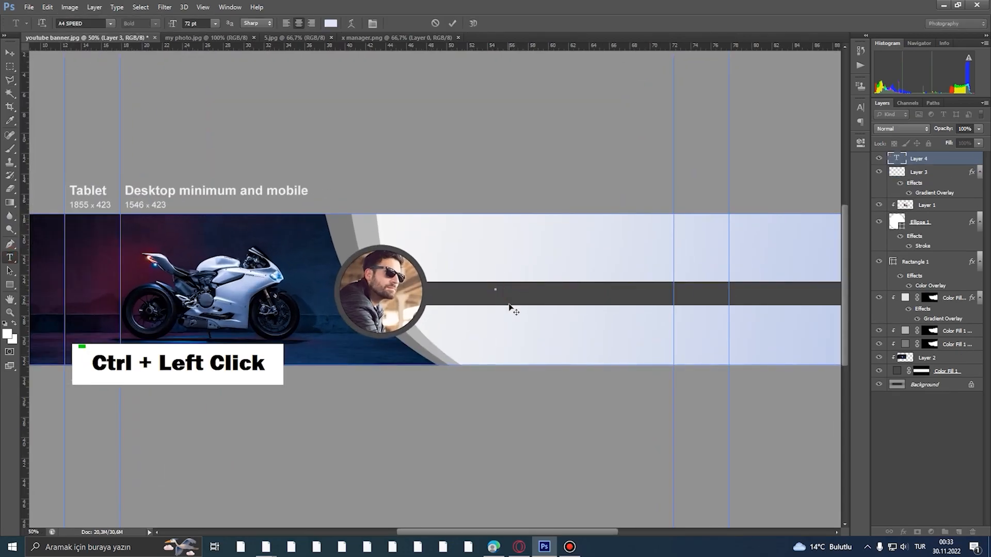
type("x")
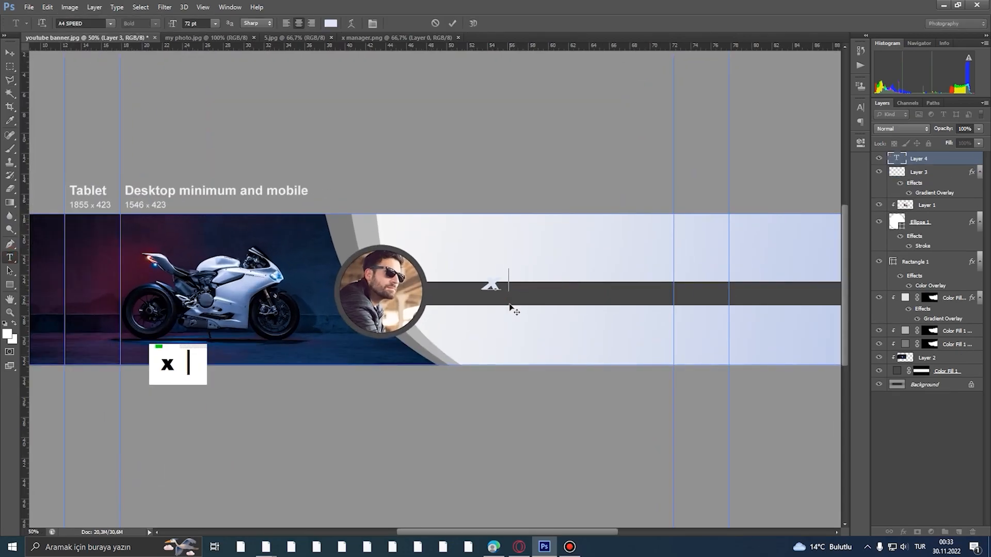
type(" manager")
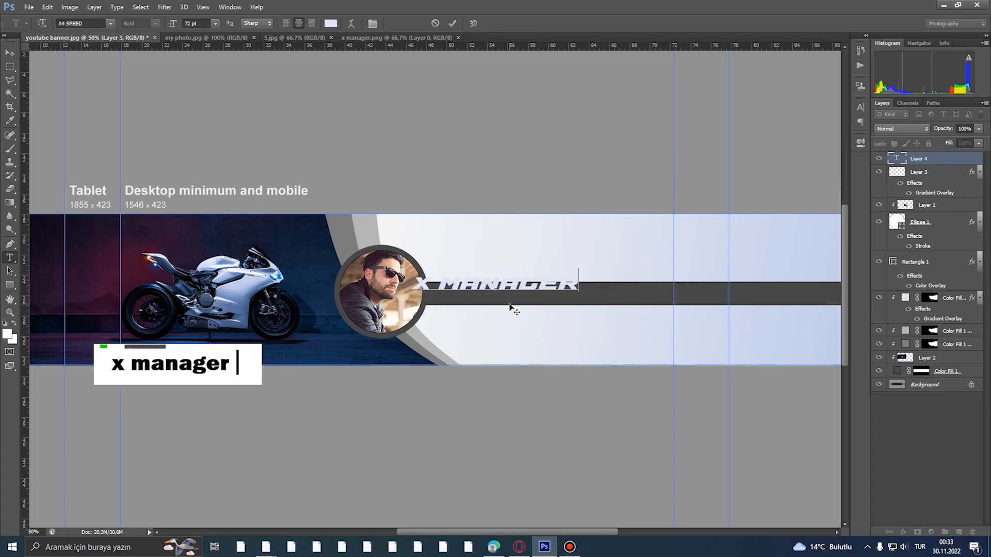
left_click(10, 52)
left_click_drag(553, 287, 583, 297)
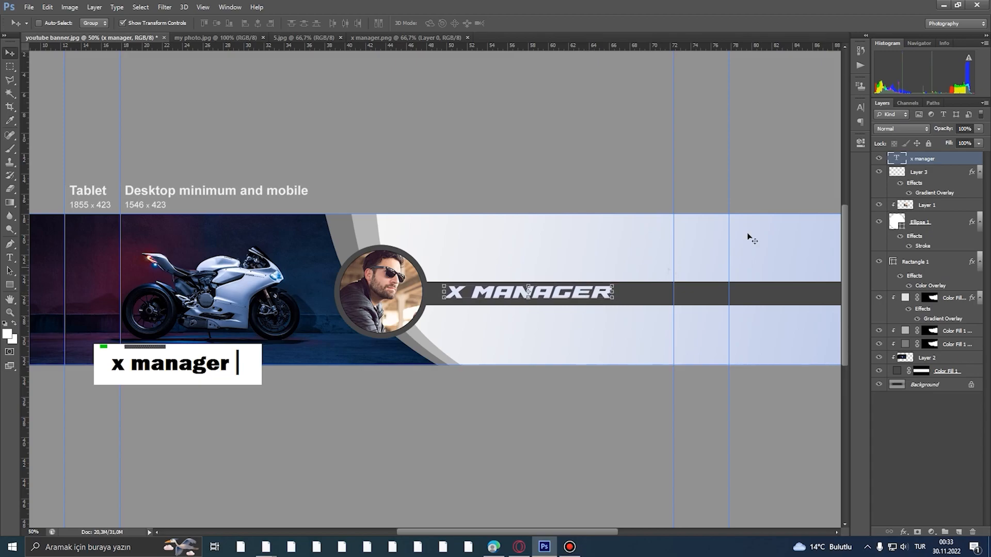
- Set the "x manager" text colour to light grey e8eaf1 and nudge the text slightly within the dark bar
double_click(897, 158)
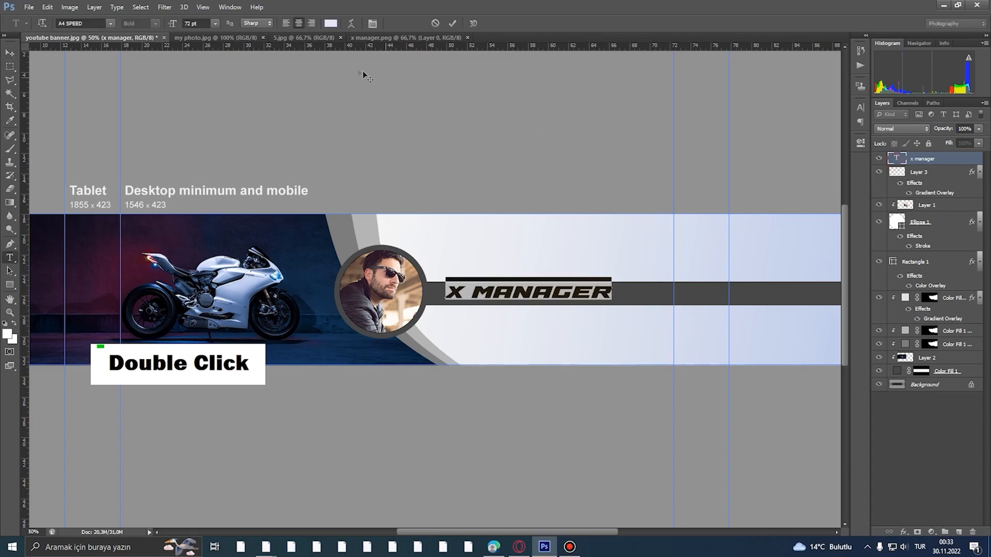
left_click(332, 25)
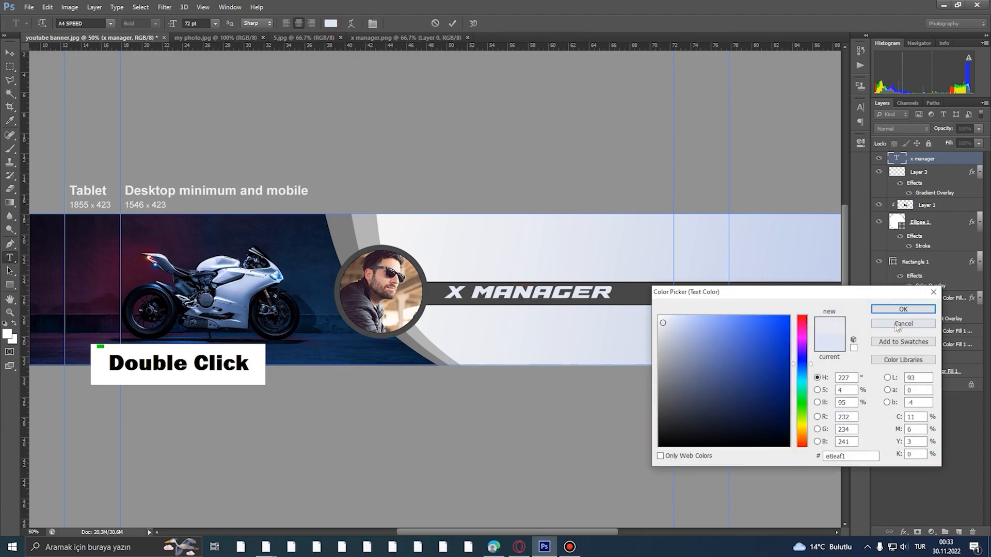
left_click(903, 324)
left_click(10, 53)
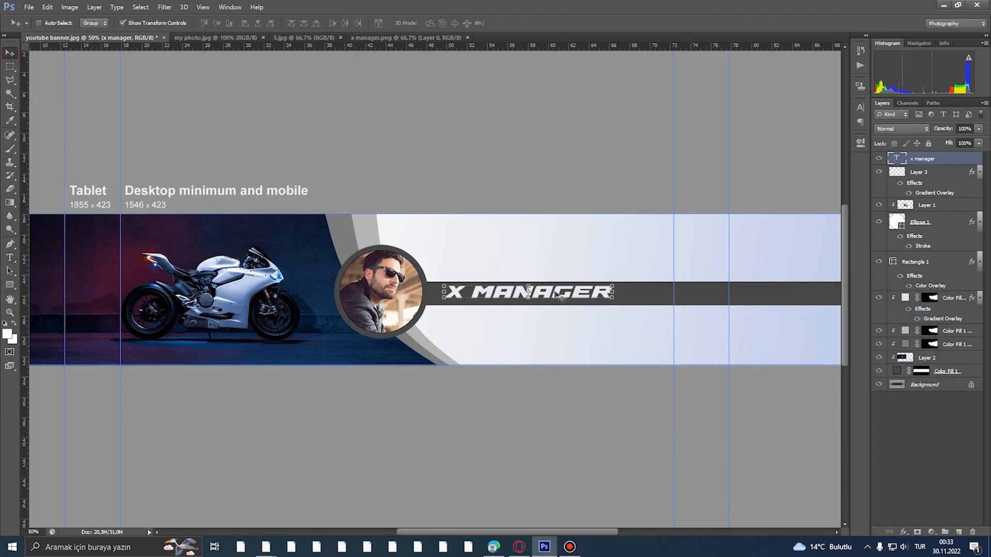
left_click_drag(560, 296, 557, 298)
double_click(895, 159)
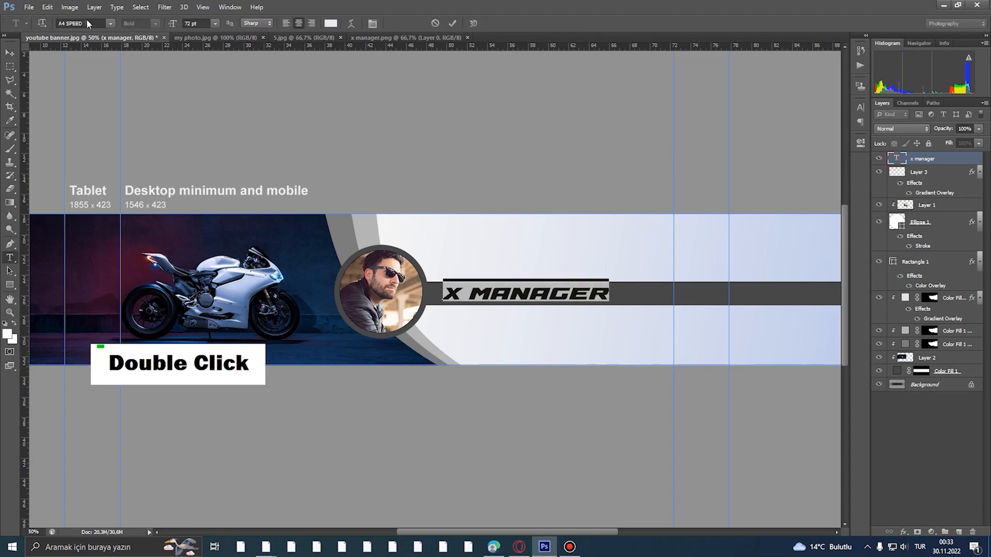
left_click(110, 24)
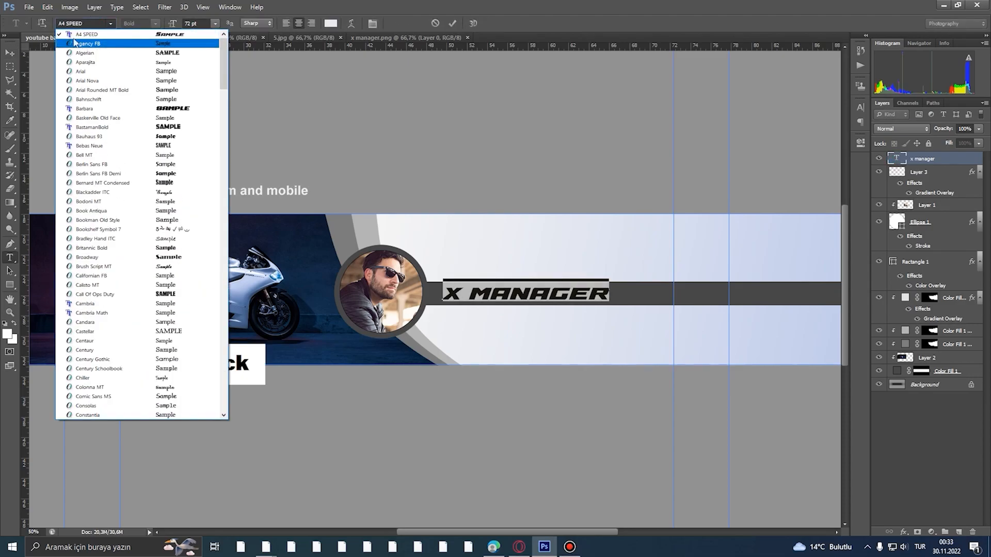
left_click(92, 23)
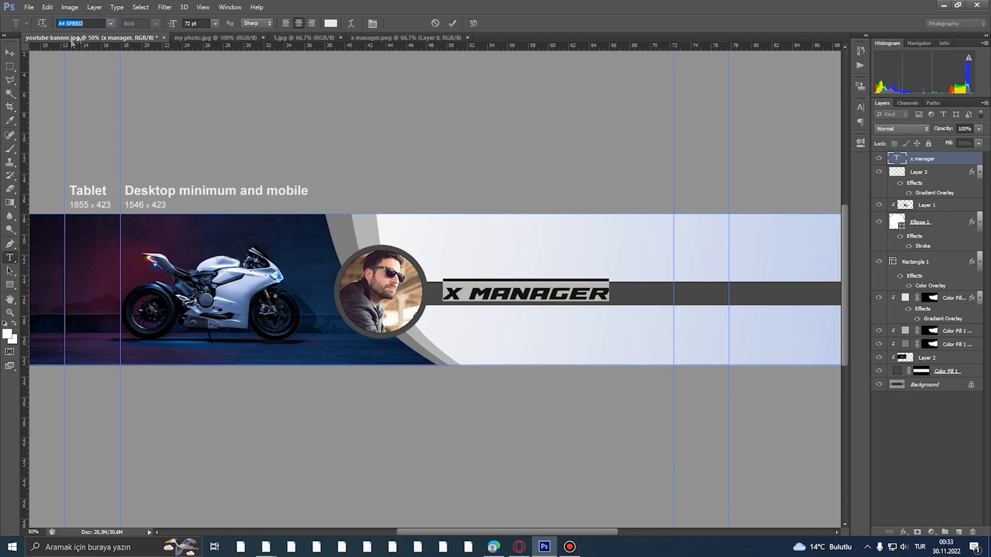
left_click(12, 57)
- Move the "x manager" text slightly to the right along the dark bar
left_click_drag(560, 298, 577, 296)
left_click(577, 296, "alt")
left_click(576, 296, "alt")
left_click(526, 314, "ctrl")
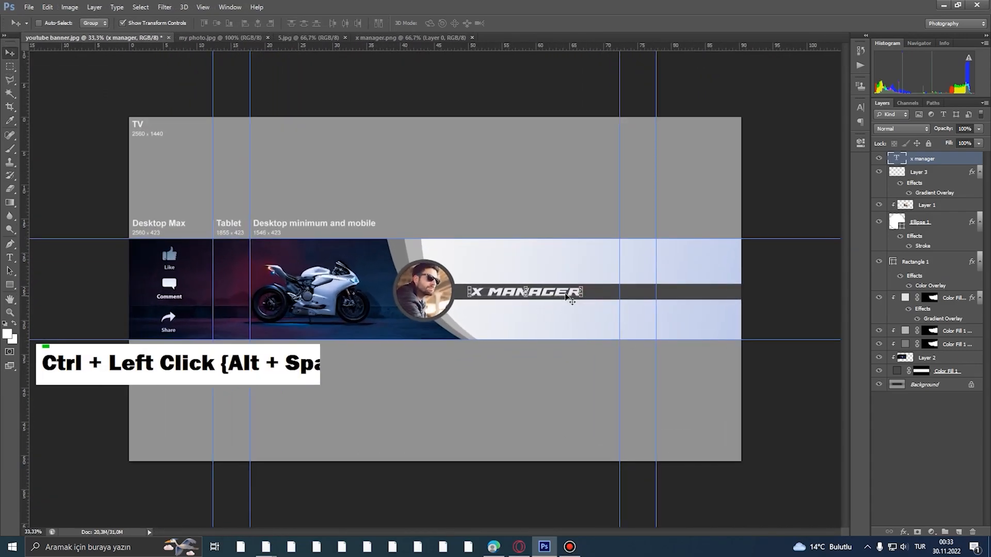
- Try copying the icons' gradient overlay style onto the "x manager" text, and undo it
right_click(916, 171)
key("Escape")
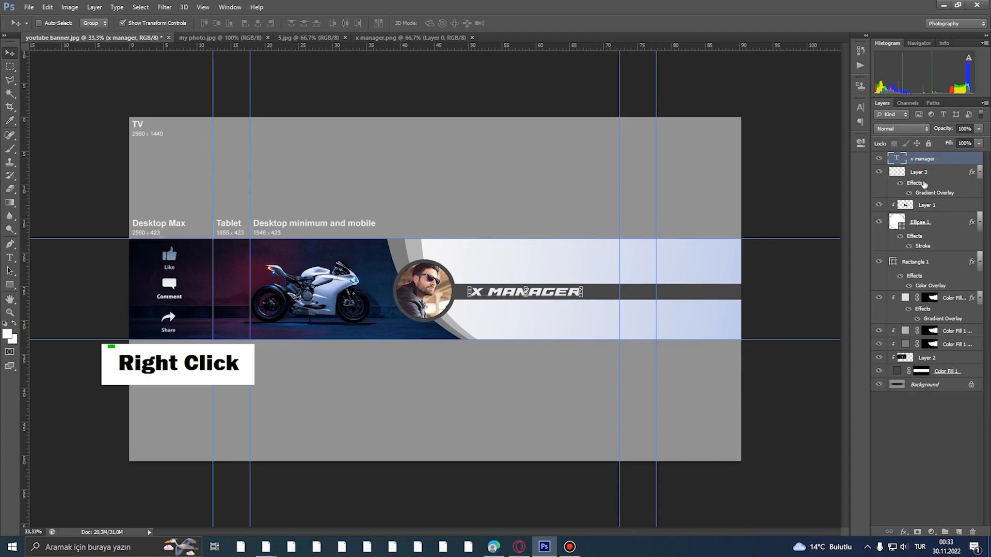
left_click(921, 176)
right_click(919, 175)
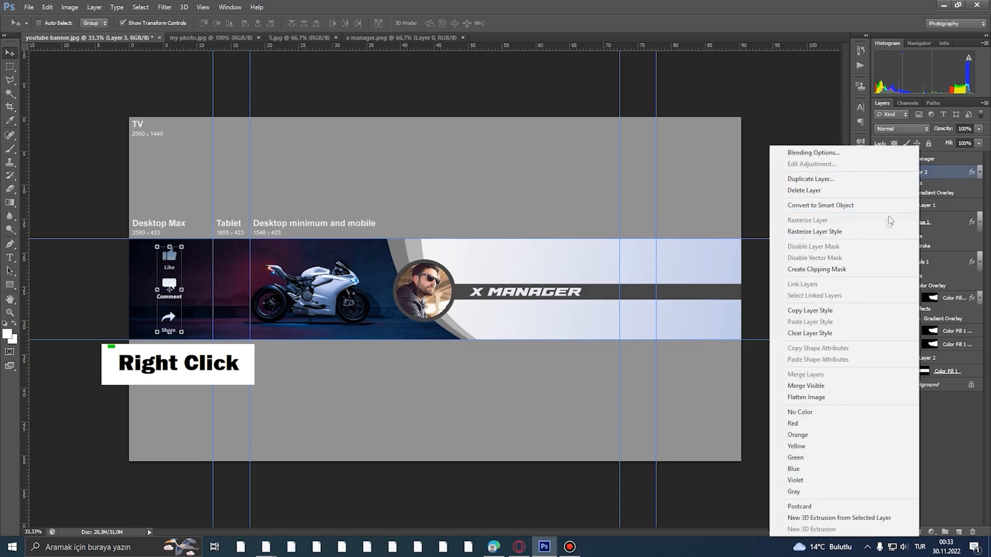
left_click(832, 310)
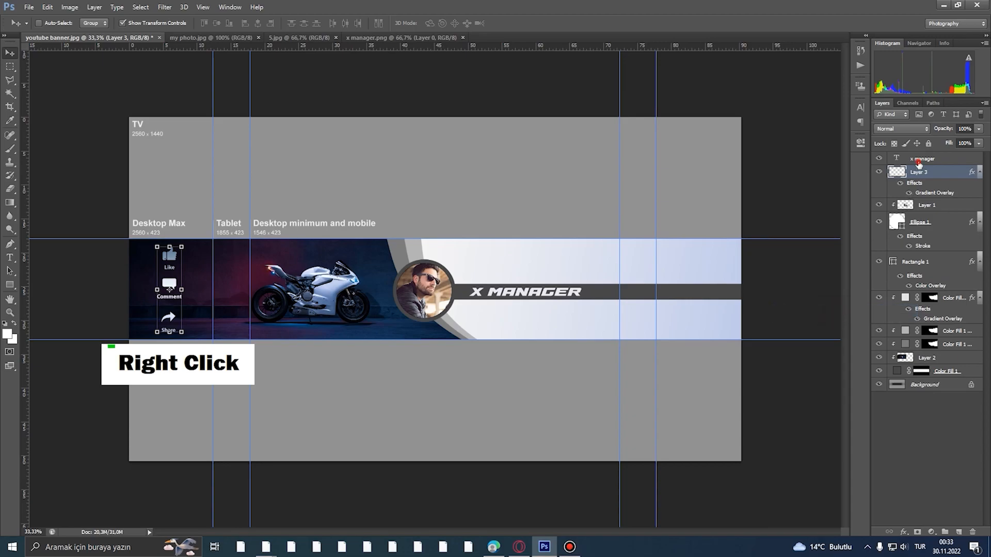
left_click(919, 160)
right_click(919, 160)
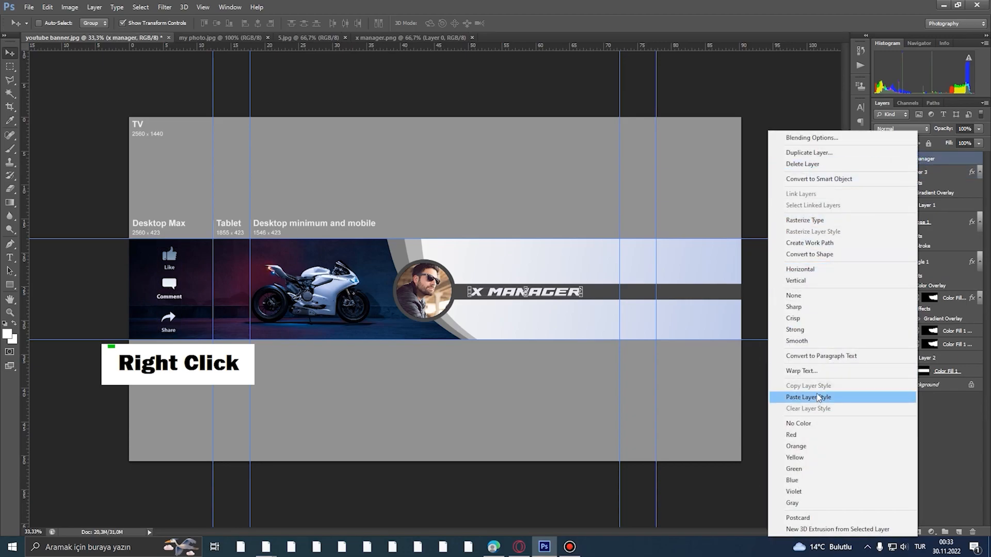
left_click(818, 398)
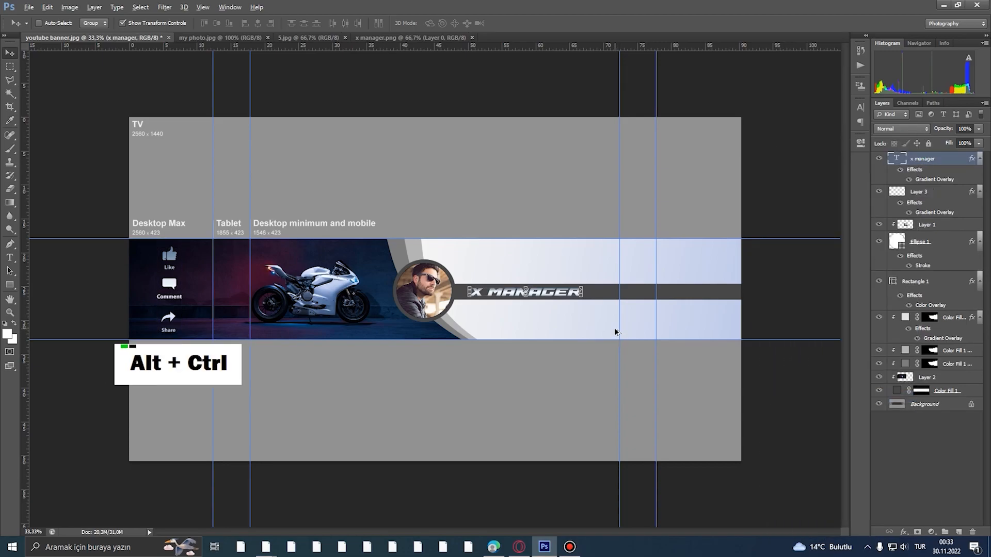
key("ctrl+alt+z")
- Shift the "x manager" text a little further from the portrait along the dark bar
left_click(612, 298, "ctrl")
left_click_drag(546, 292, 559, 290)
- Open the png motorbile.png and png logo.png files together from the motorbike folder
left_click(29, 8)
left_click(36, 27)
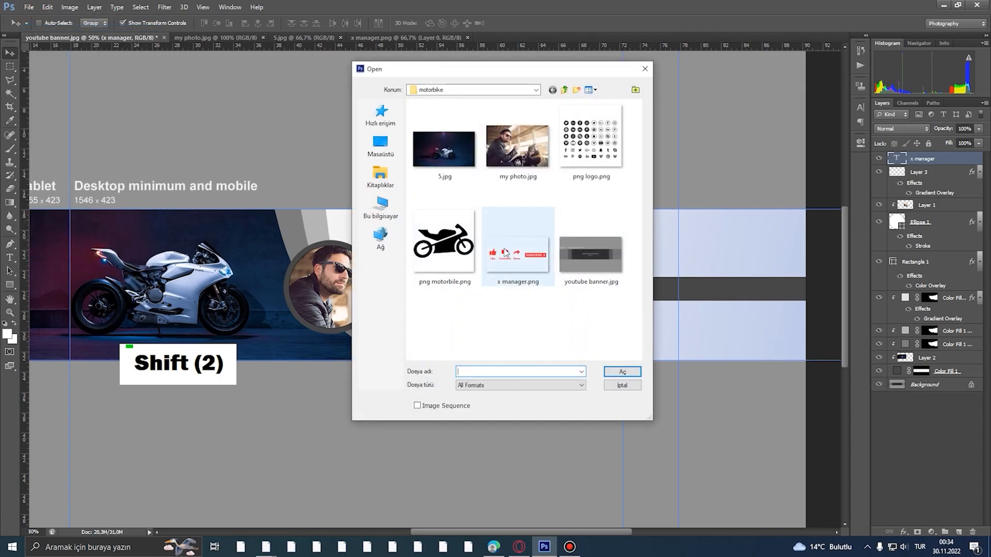
left_click(444, 242)
left_click(594, 161, "ctrl")
left_click(633, 367)
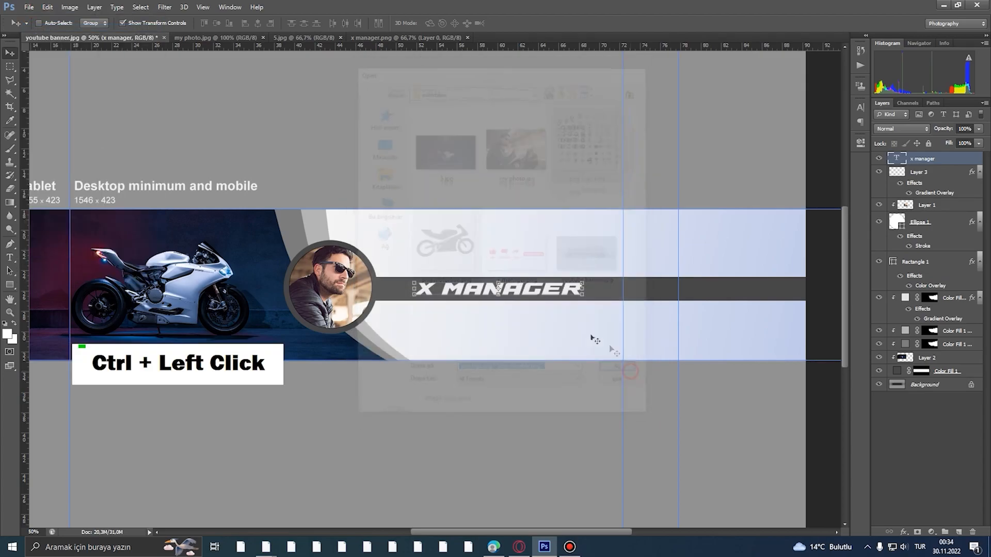
- Bring the black motorbike silhouette into the banner and scale it down to fit the dark bar after the "x manager" text
left_click_drag(484, 247, 622, 338)
left_click_drag(729, 297, 662, 292)
double_click(694, 271, "ctrl")
double_click(666, 291)
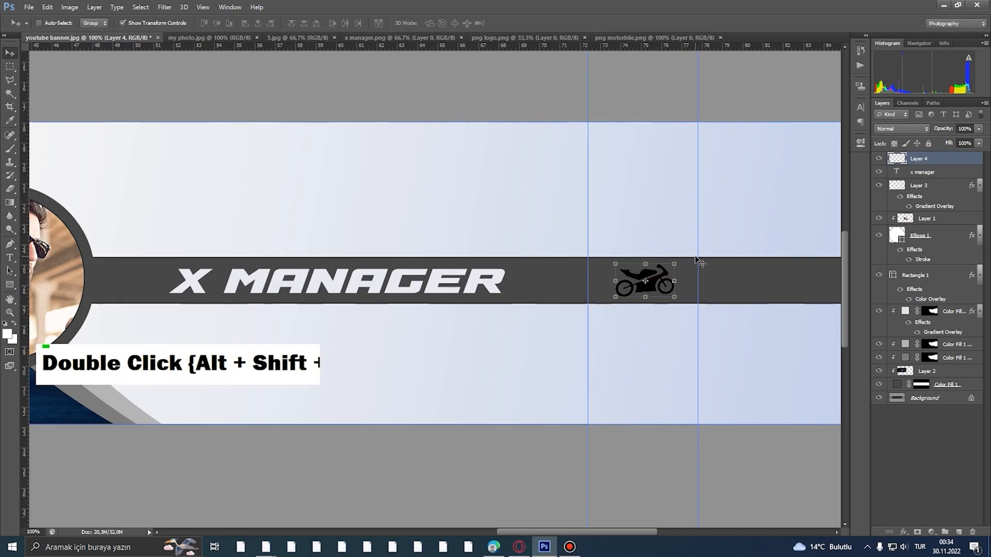
- Rotate the small motorbike silhouette so its front wheel is raised, and nudge it to centre it within the dark bar
left_click_drag(686, 253, 663, 277)
key("Down")
key("Left")
key("Down")
key("Left")
key("Left")
key("Down")
key("Return")
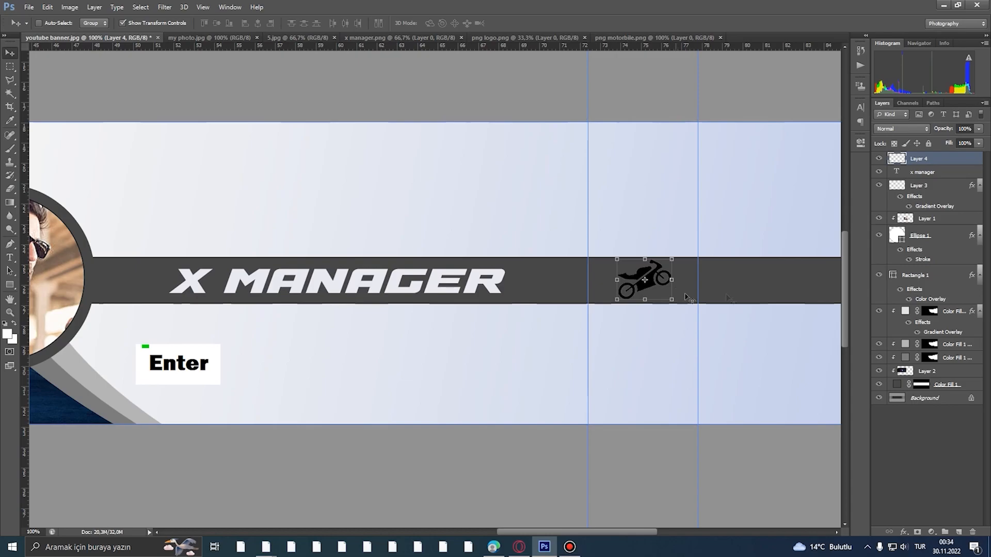
- Apply a Color Overlay in pale blue-grey d3daed to the motorbike silhouette layer
right_click(920, 157)
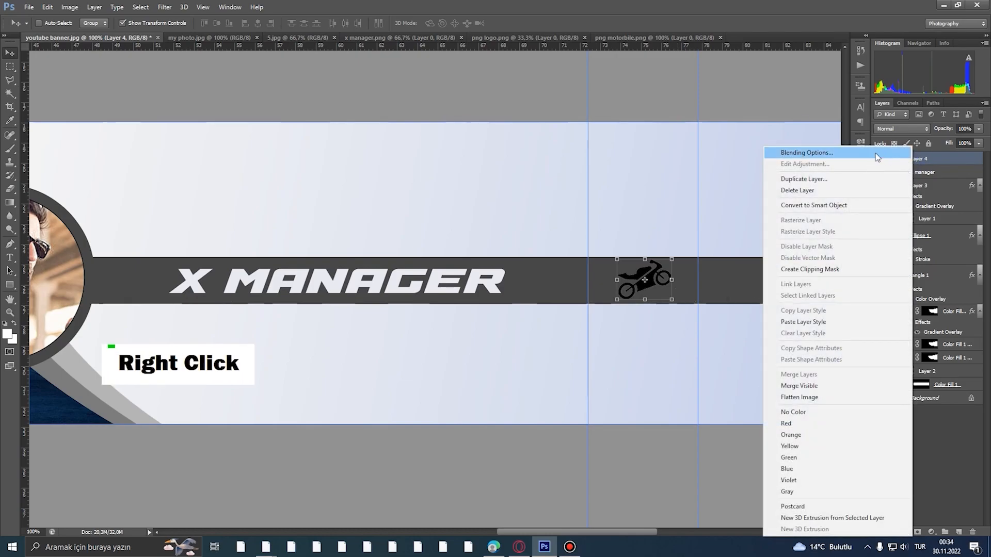
left_click(875, 152)
left_click(691, 468)
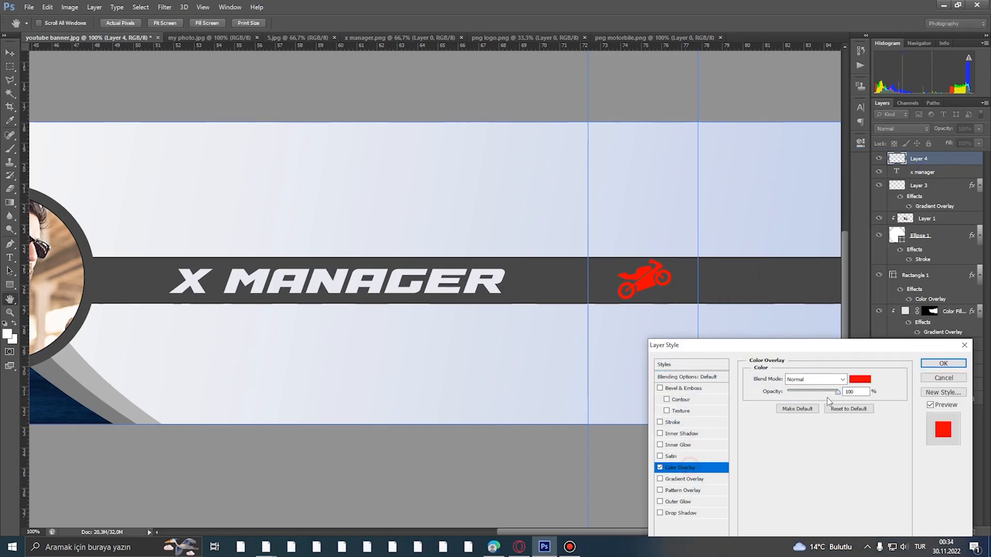
left_click(858, 384)
left_click(647, 250)
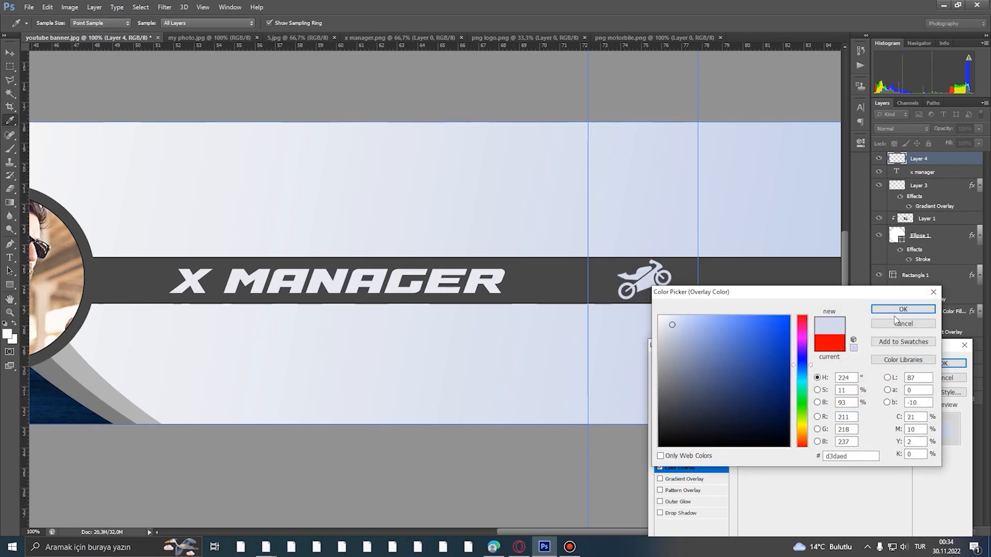
left_click(899, 312)
left_click(942, 363)
left_click(705, 333, "alt")
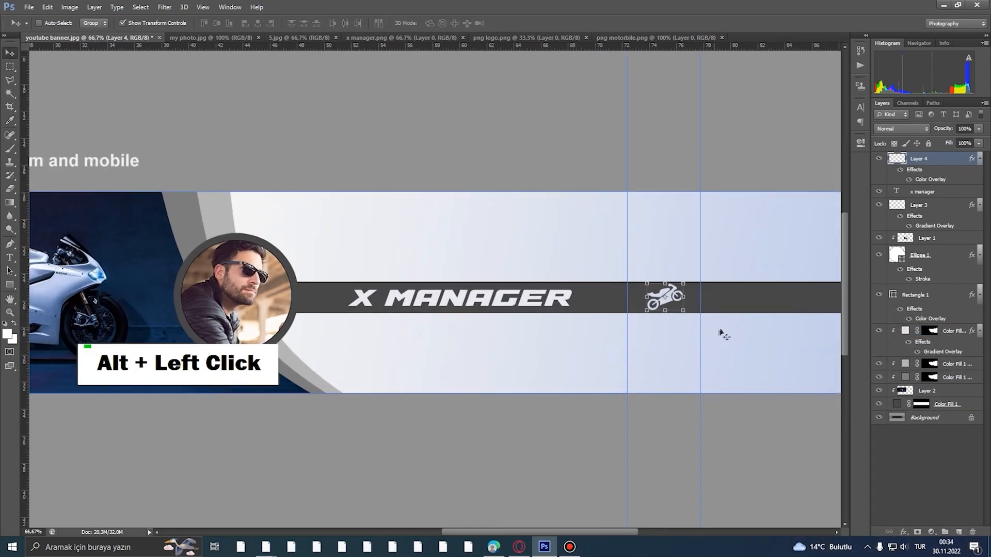
left_click(29, 7)
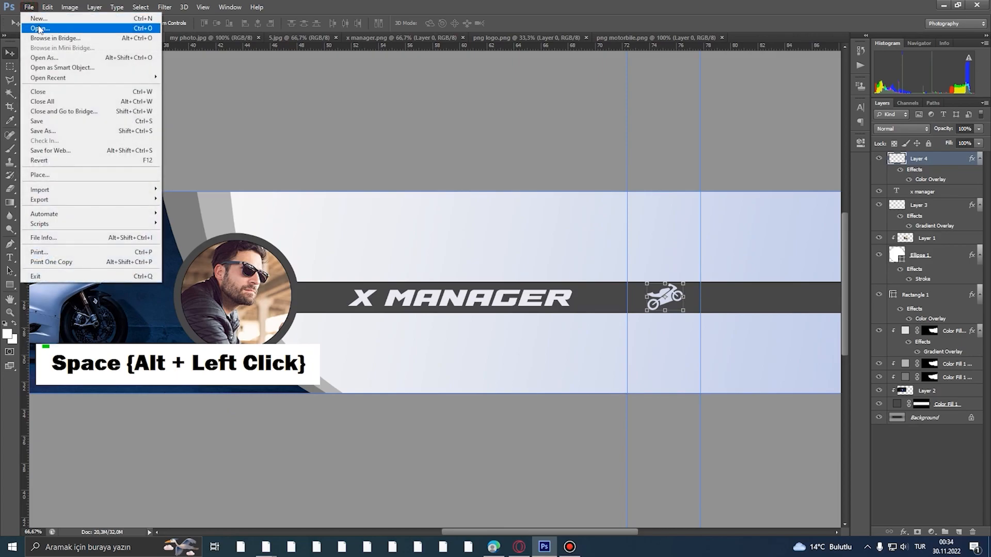
left_click(37, 27)
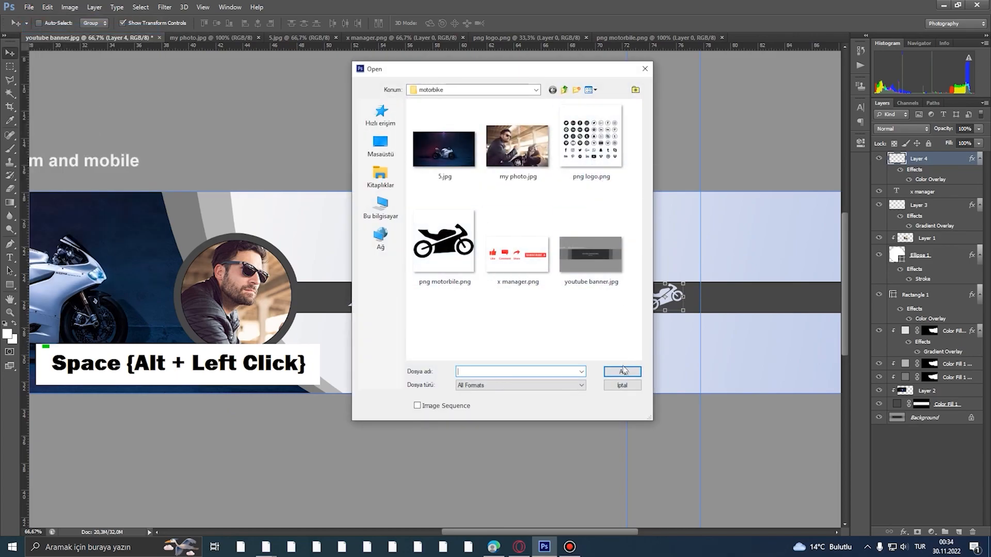
key("Escape")
- Close png motorbile.png, and in png logo.png copy the filled Twitter, Google+, Facebook and Instagram icons to a new layer
left_click(612, 39)
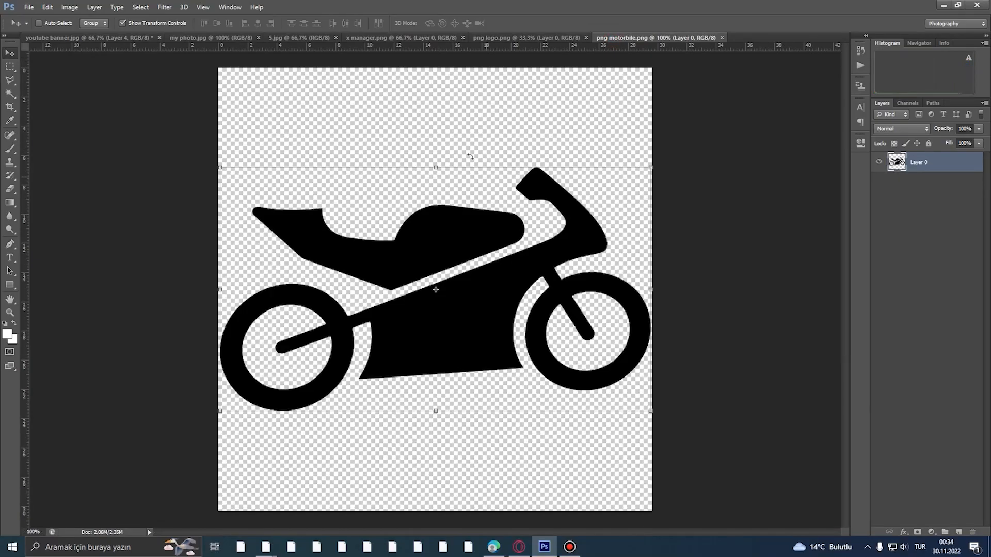
double_click(721, 38)
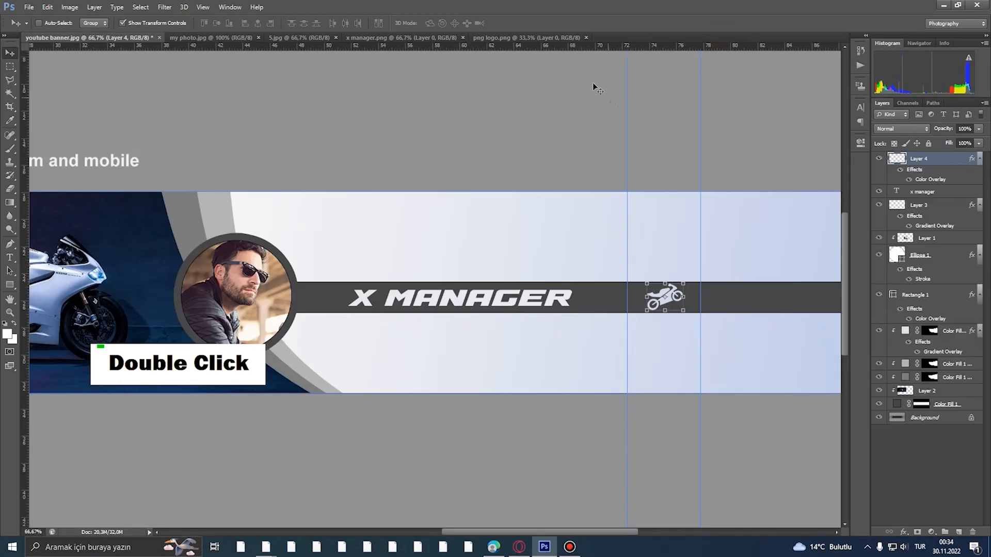
left_click(547, 38)
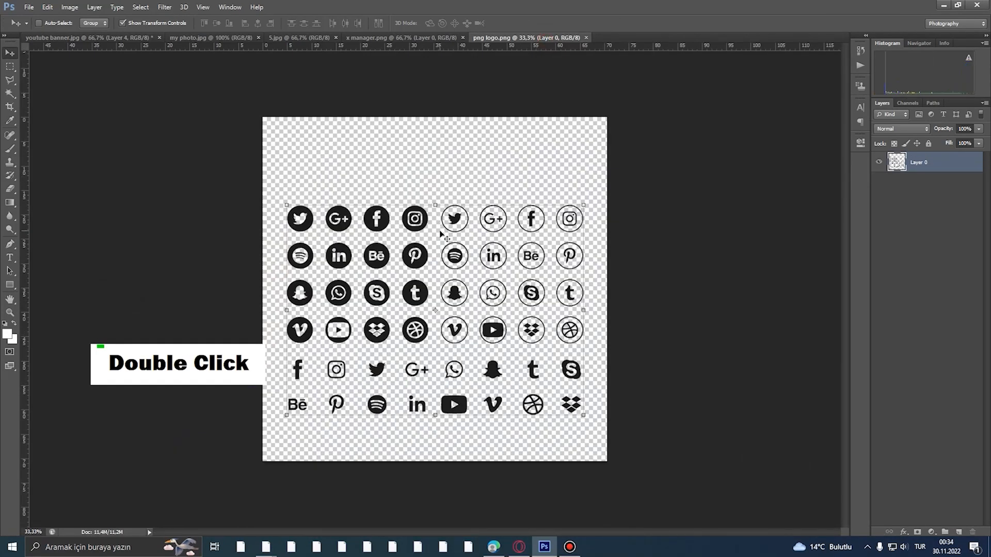
key("m")
left_click_drag(430, 199, 285, 237)
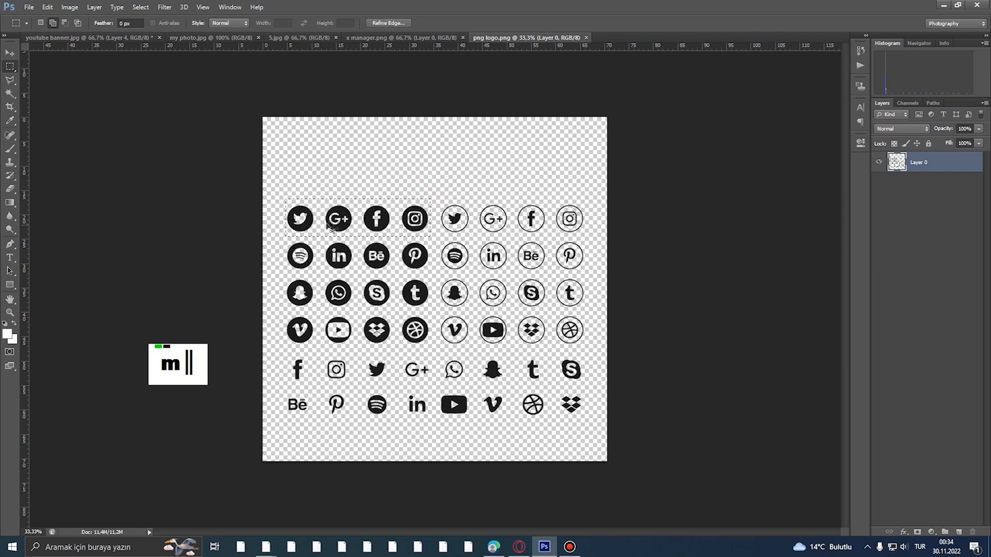
key("ctrl+j")
- Bring the four copied social icons into the banner, scaled to fit the far end of the dark bar beyond the motorbike silhouette
key("v")
left_click_drag(386, 214, 558, 268)
key("space")
left_click_drag(658, 264, 567, 294)
double_click(570, 290)
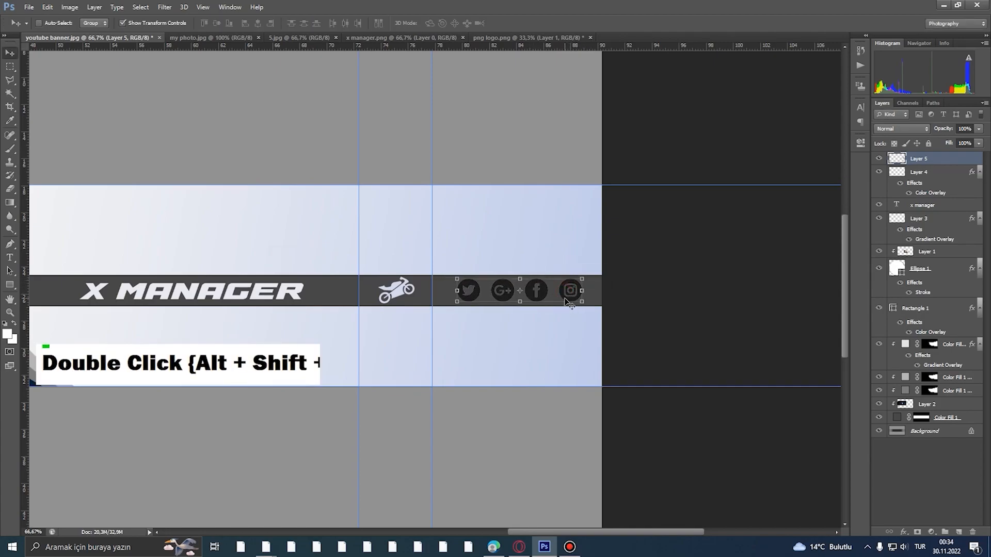
key("Right")
key("Down")
key("Down")
key("Right")
key("Up")
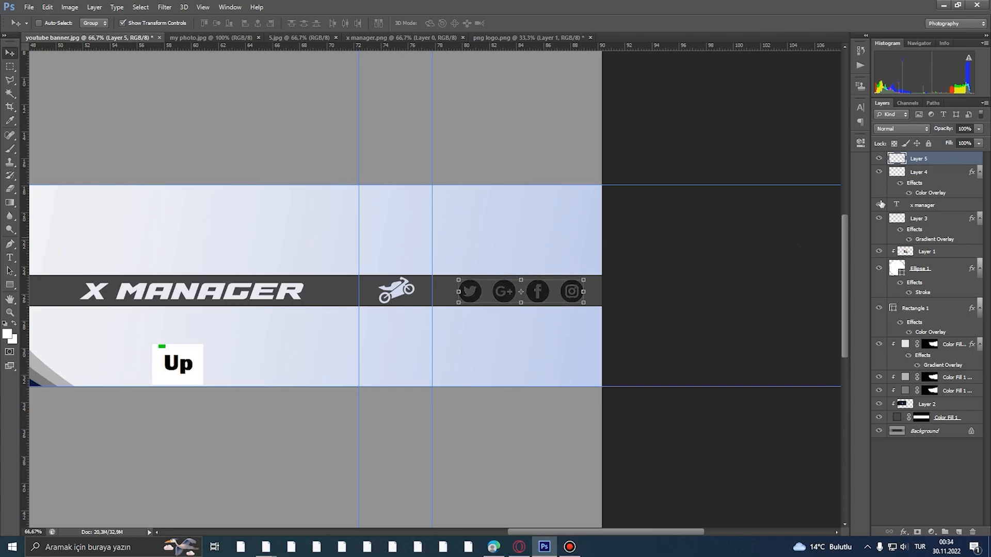
- Apply a Color Overlay to the social icons layer using a pale blue sampled from the banner background
right_click(899, 159)
left_click(868, 154)
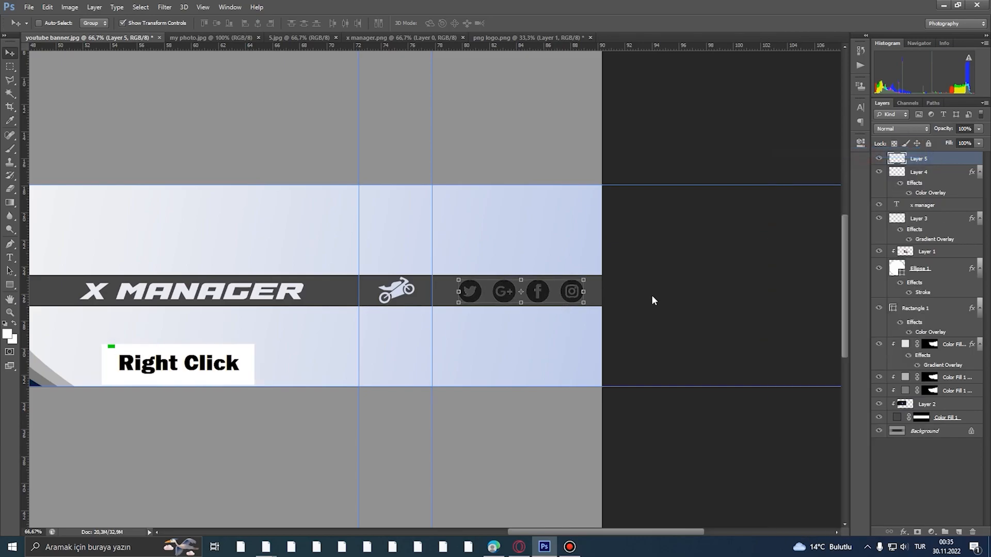
left_click(681, 468)
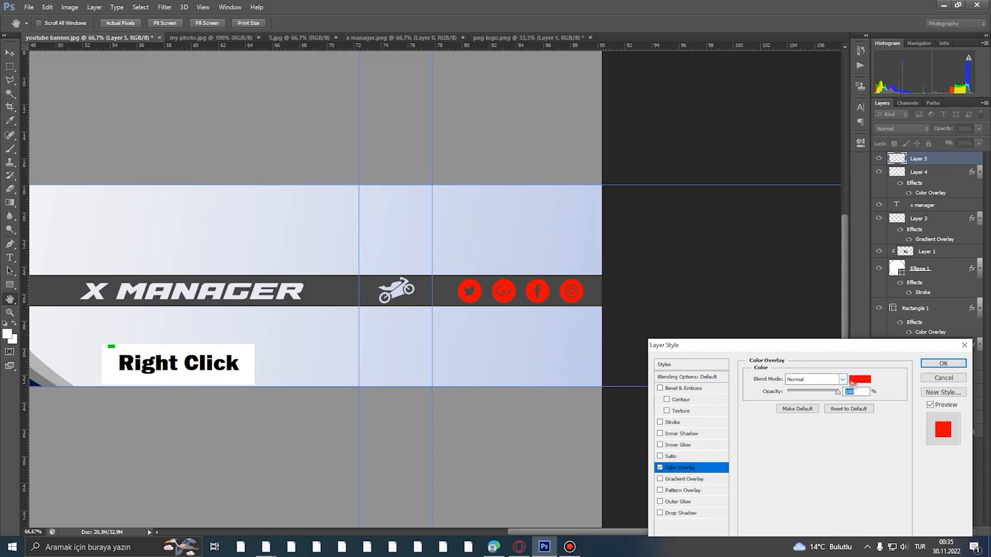
left_click(854, 382)
left_click(527, 267)
left_click(933, 312)
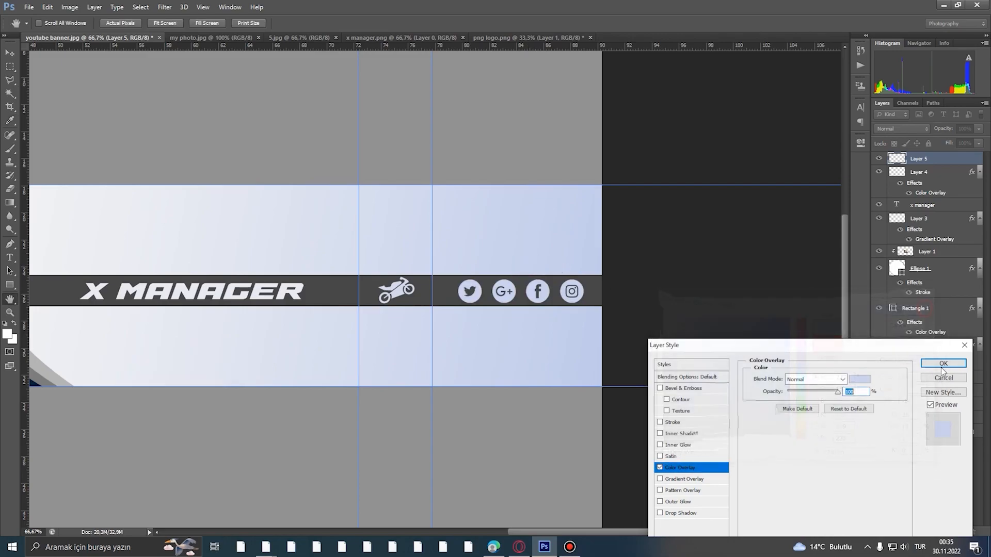
left_click(952, 363)
- Group all layers above the Background into one group and duplicate that group
left_click(442, 289, "alt")
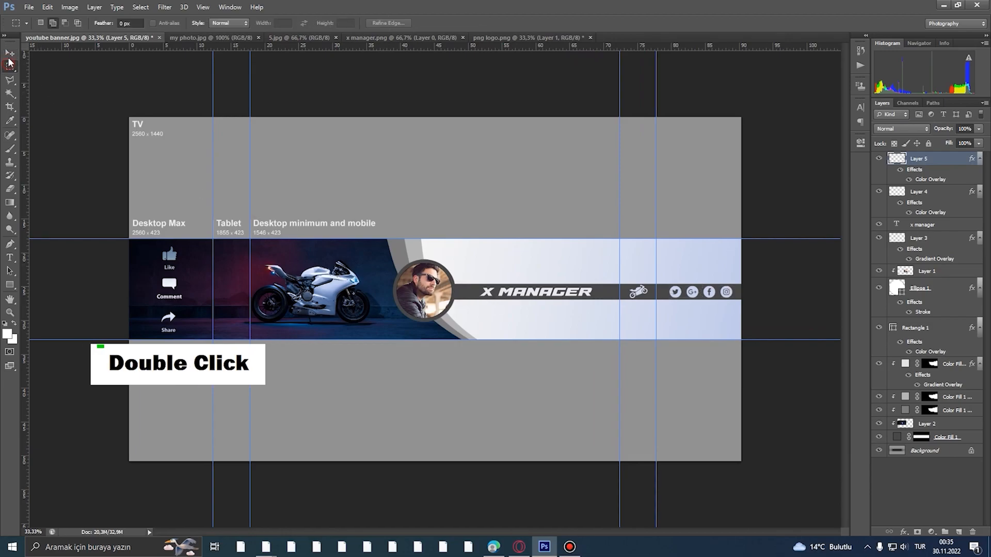
left_click(418, 254, "alt")
left_click(418, 254, "ctrl")
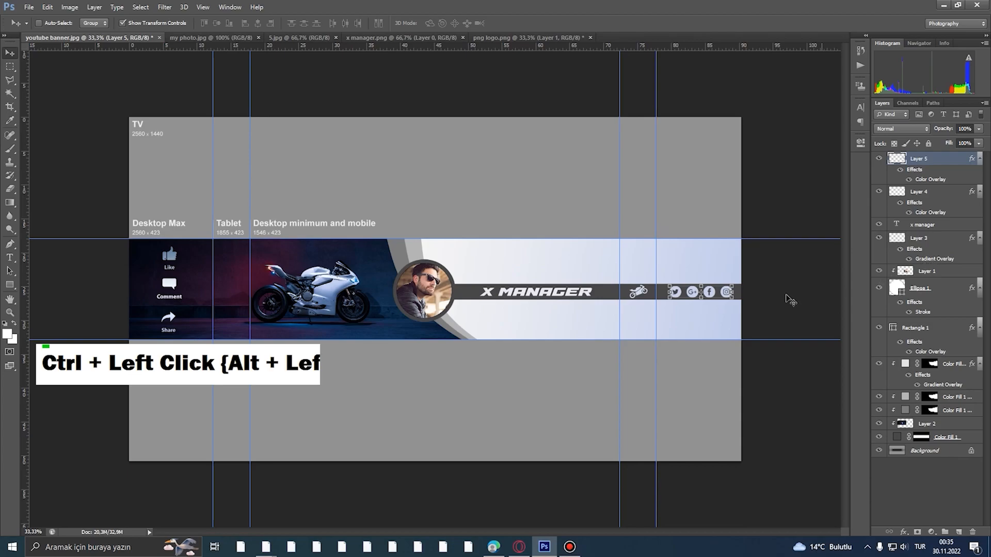
key("shift")
left_click(972, 439, "shift")
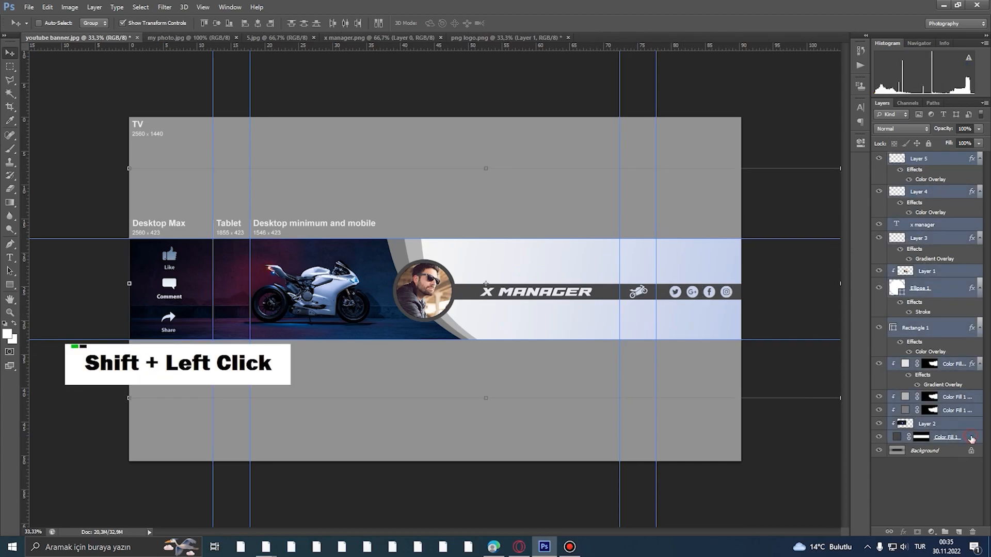
left_click(937, 158)
left_click(951, 424, "shift")
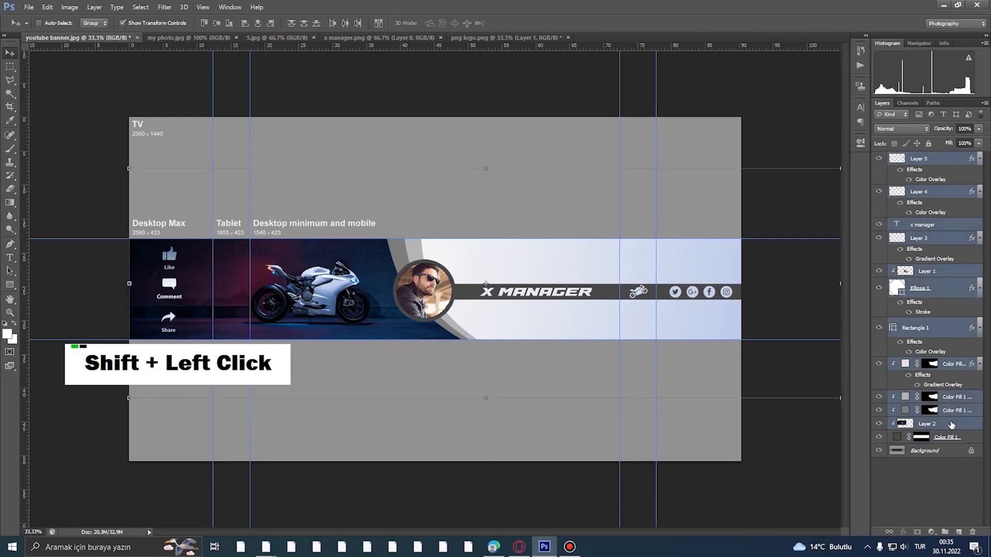
left_click(969, 438, "shift")
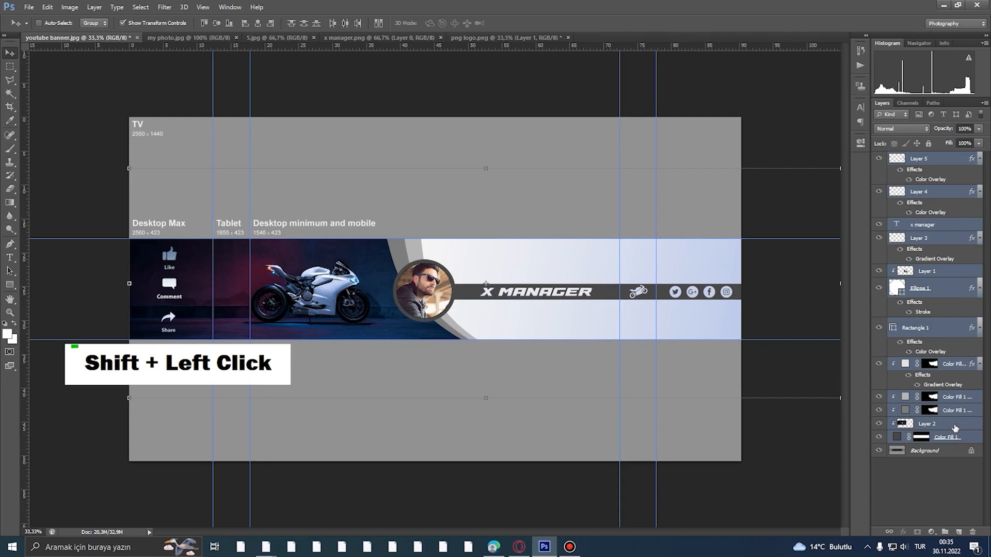
key("ctrl+g")
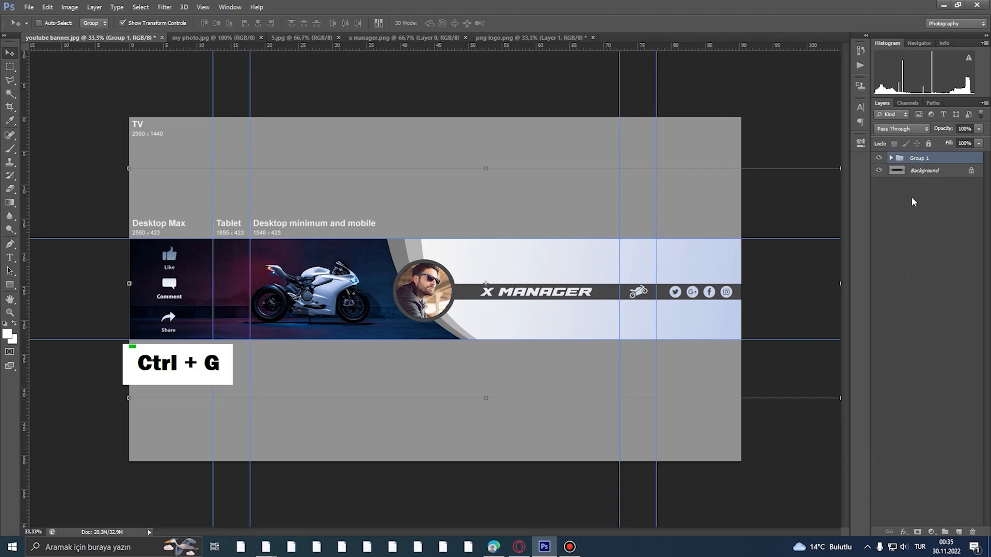
key("ctrl+j")
- Enlarge the lower group to about 311% proportionally and shift it sideways so it spreads across the whole canvas width
left_click(610, 270, "alt")
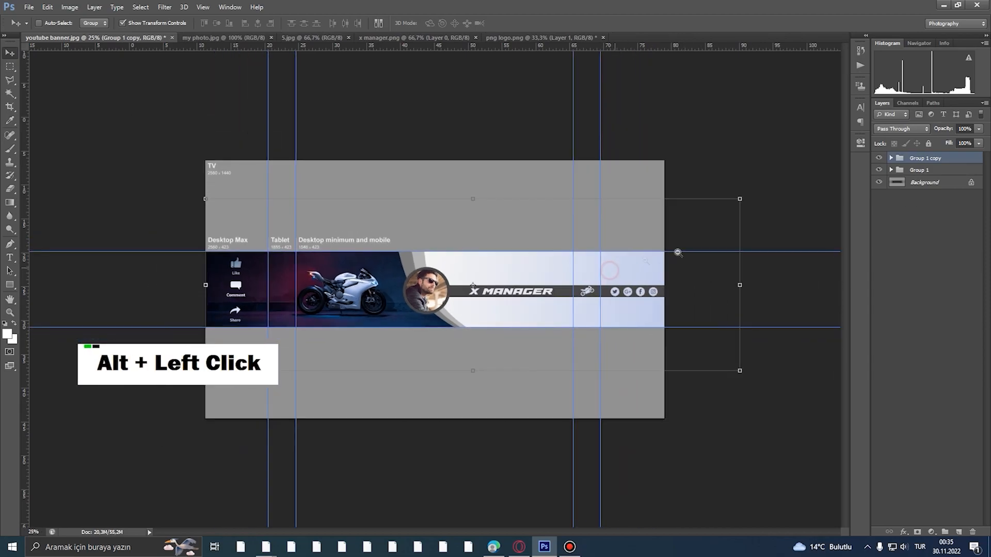
left_click(922, 170)
left_click(559, 290, "alt")
left_click(583, 326, "alt")
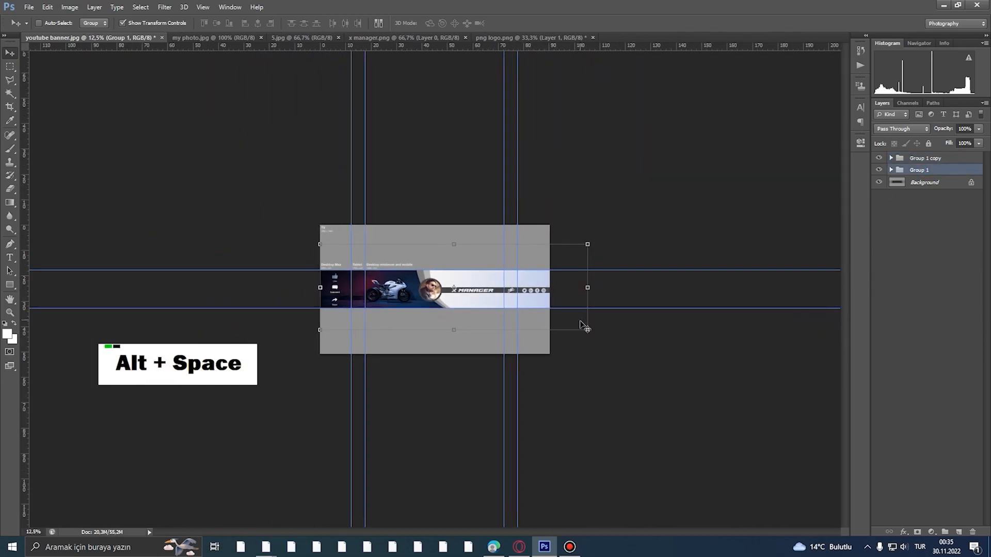
left_click_drag(587, 330, 867, 478)
left_click_drag(465, 328, 496, 328)
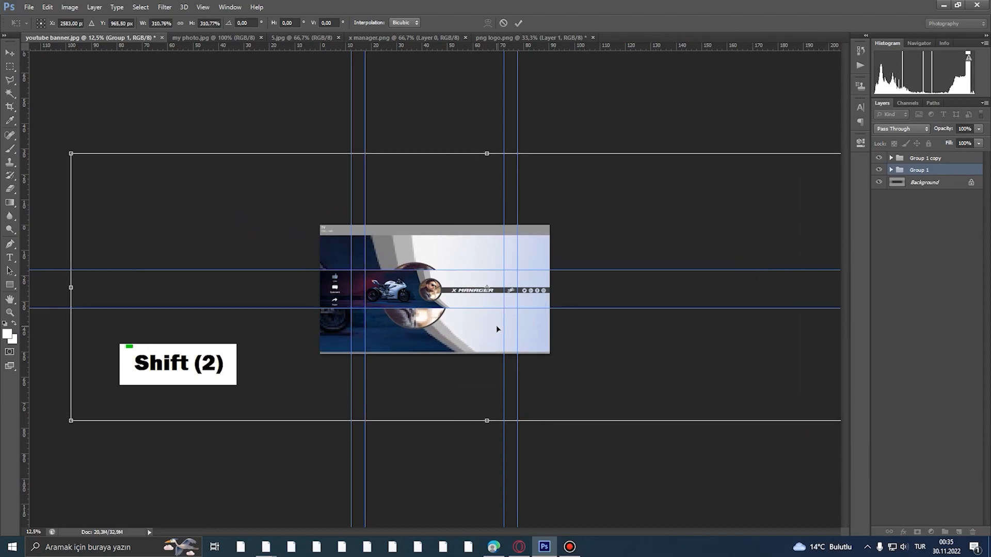
- Nudge the enlarged group upward to a Y position of 909.50 px and apply the transformation
key("Up")
key("Up")
key("Up")
key("Up")
key("Up")
key("Up")
key("Up")
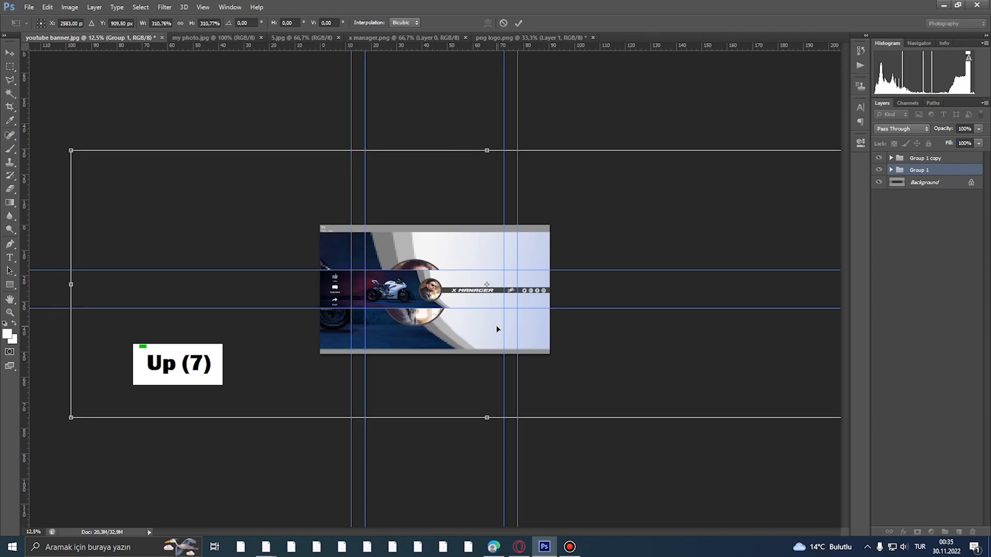
key("Down")
key("Up")
key("Return")
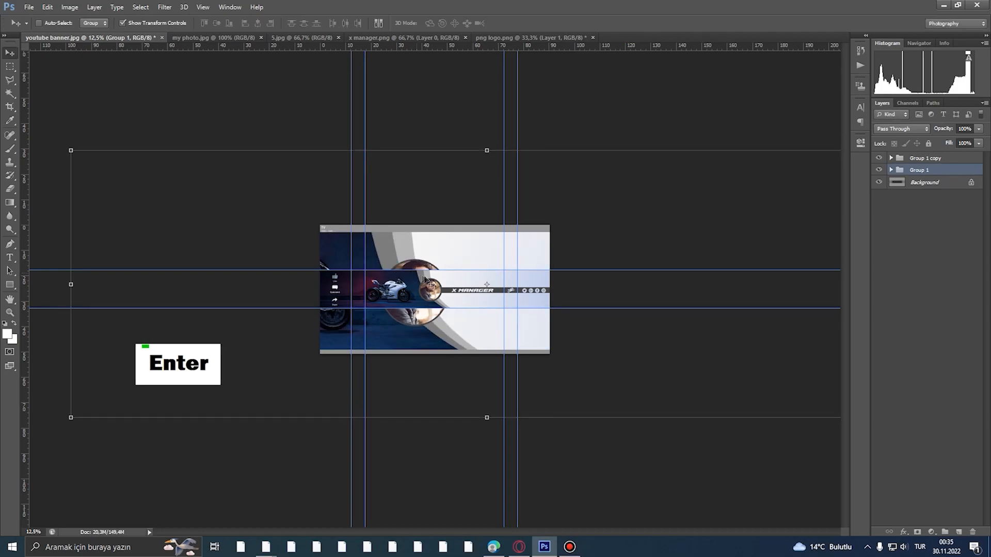
- Convert the enlarged lower group into a Smart Object
double_click(425, 278, "ctrl")
left_click(426, 277, "ctrl")
left_click(164, 7)
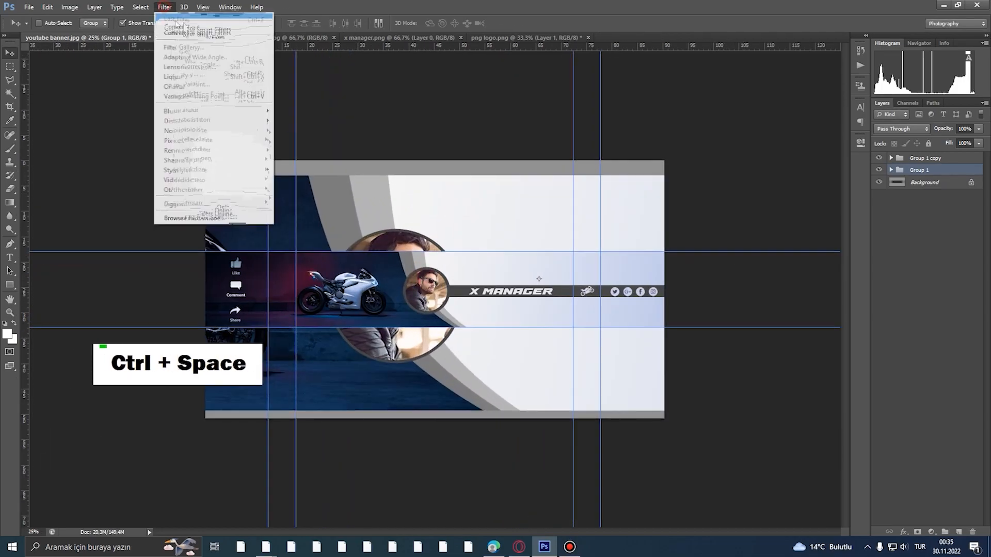
left_click(907, 165)
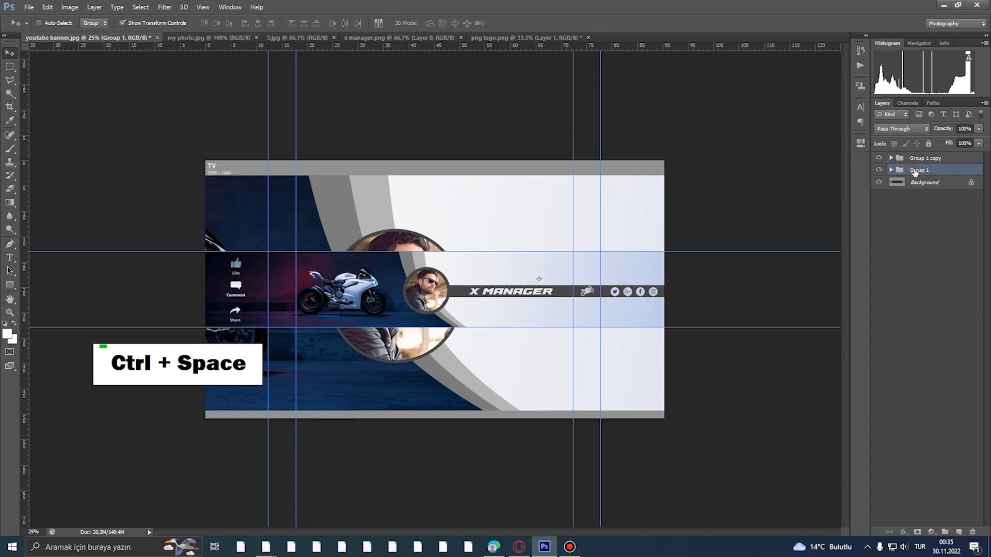
right_click(911, 170)
left_click(896, 230)
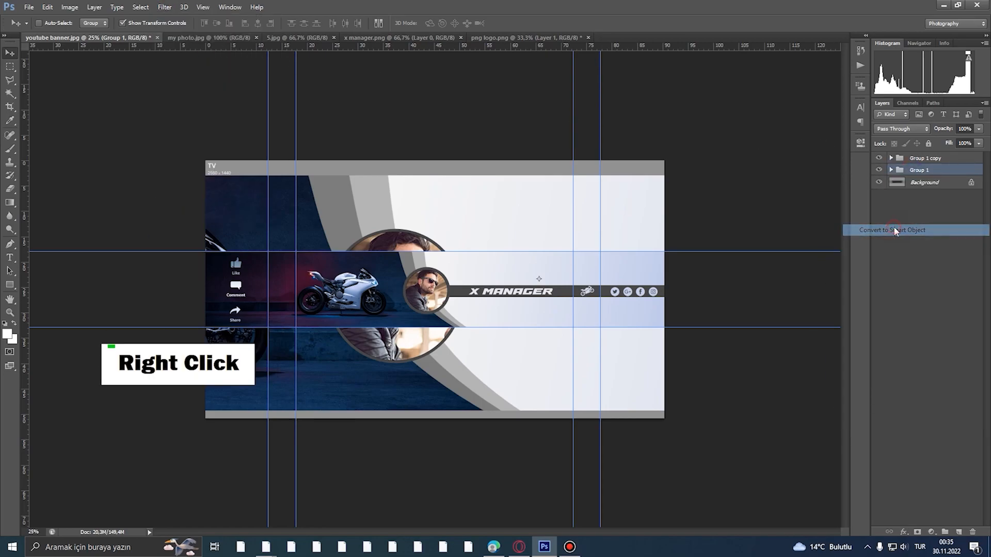
- Apply a Gaussian Blur with a radius of 77.8 pixels to the enlarged lower Smart Object
double_click(163, 10)
mouse_move(247, 111)
left_click(327, 185)
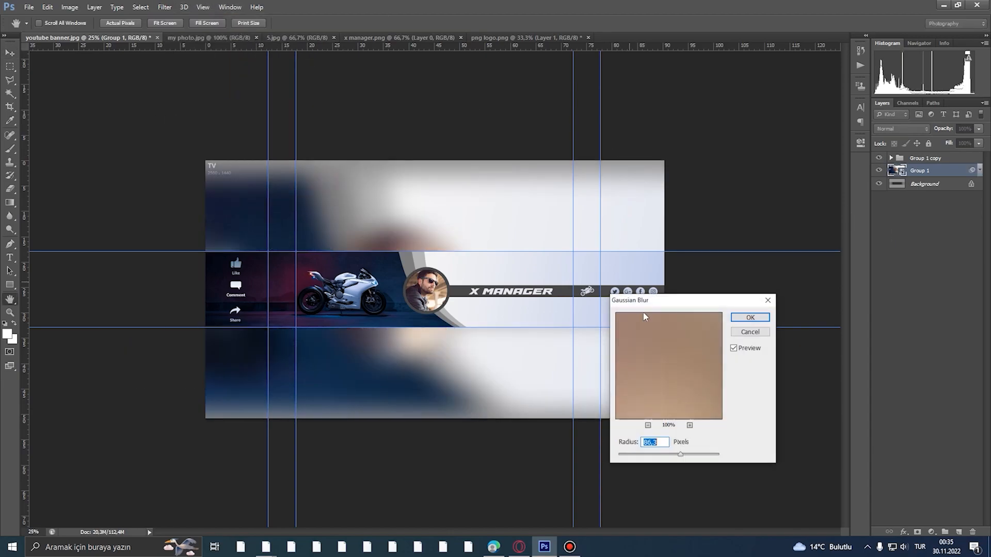
left_click_drag(665, 456, 676, 459)
double_click(678, 456)
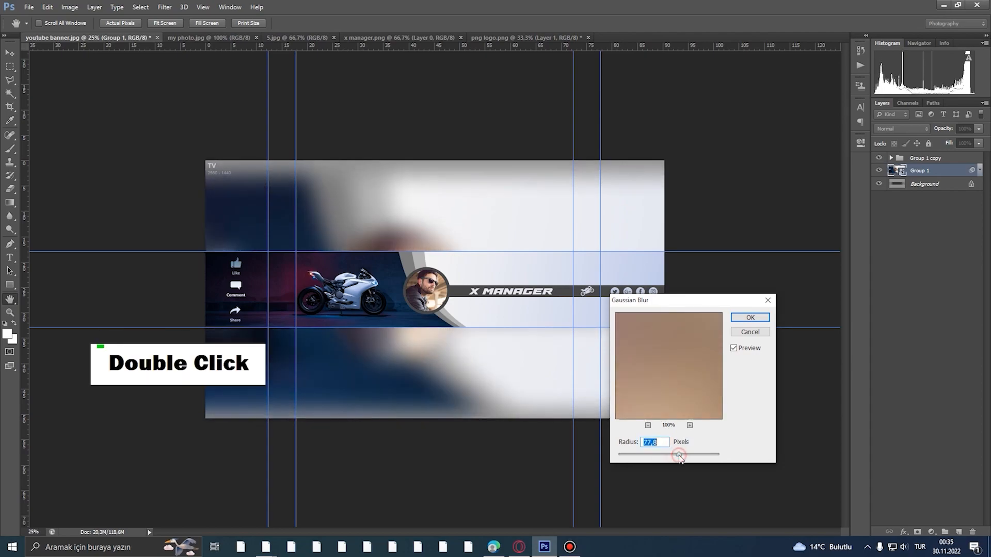
left_click(750, 317)
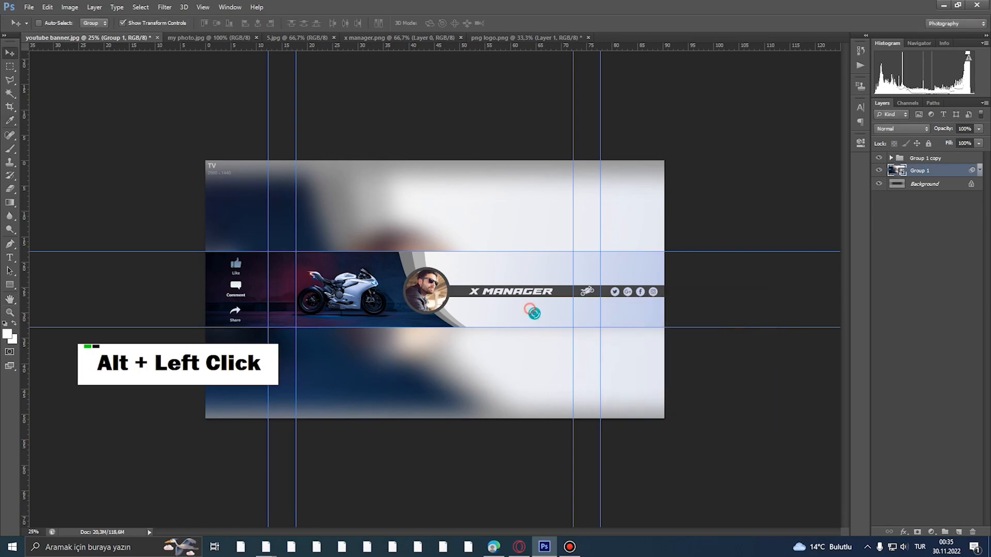
- Enlarge the blurred Smart Object proportionally from its centre to about 115% so it covers the whole canvas, and apply the transformation
left_click(530, 314, "alt")
key("v")
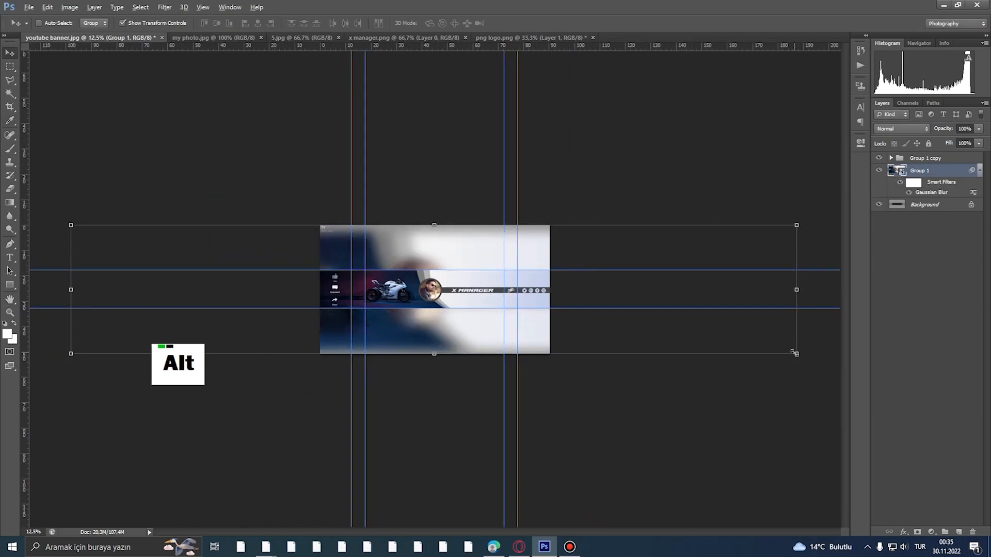
left_click(795, 354, "alt+shift")
left_click(505, 208)
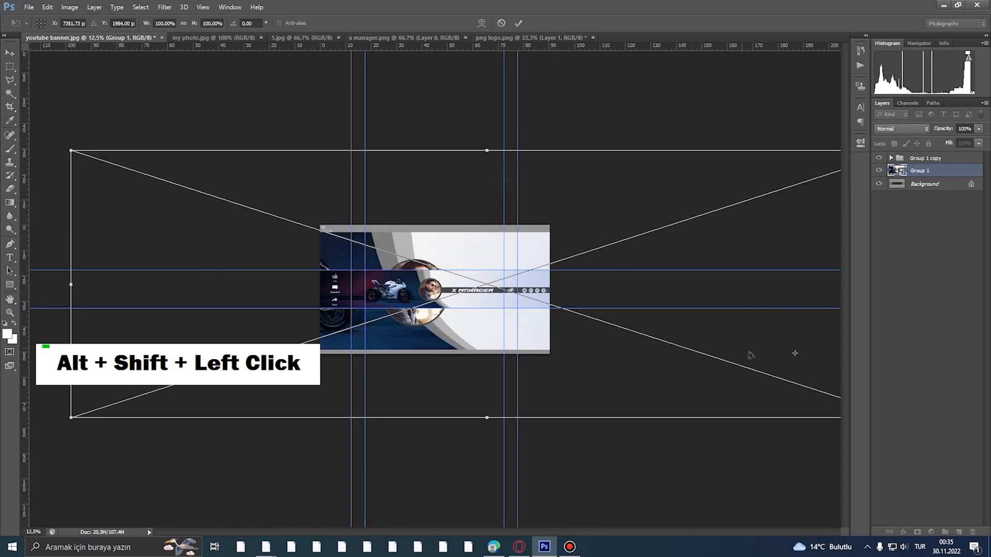
left_click(532, 314, "alt")
left_click_drag(638, 353, 676, 358)
mouse_move(575, 332)
left_mouse_down()
mouse_move(541, 326)
mouse_move(578, 329)
left_mouse_up()
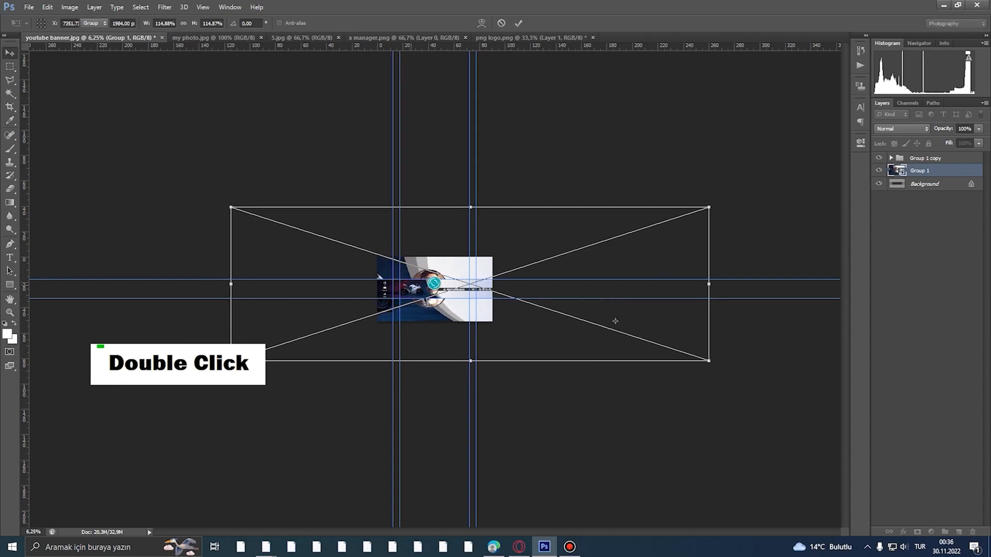
- Add a second Gaussian Blur with a radius of 103.4 pixels to the enlarged Smart Object
left_click(435, 284, "ctrl")
left_click(435, 284, "ctrl")
left_click(434, 284, "ctrl")
left_click(436, 281, "ctrl")
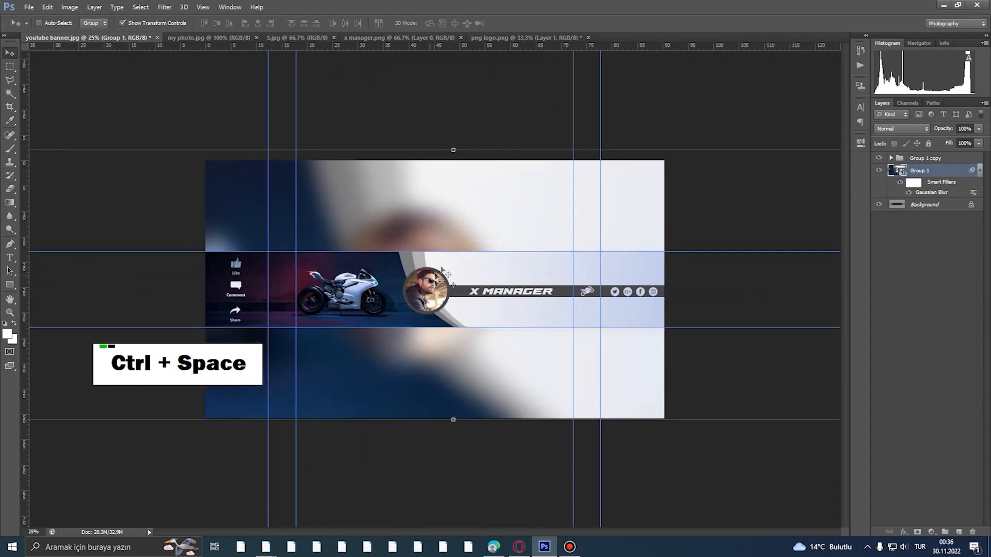
left_click(436, 284, "ctrl")
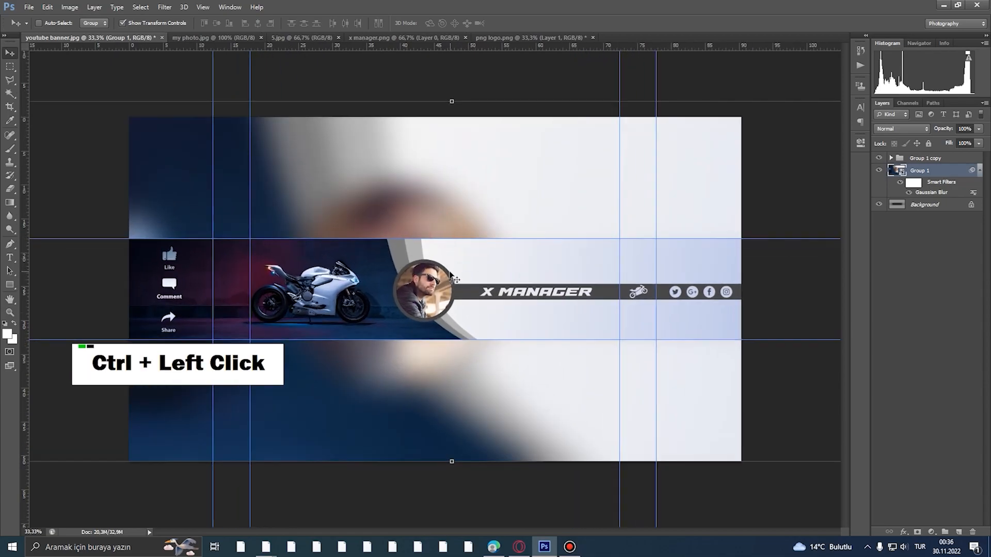
left_click(442, 282, "ctrl")
left_click(140, 7)
mouse_move(164, 8)
mouse_move(232, 114)
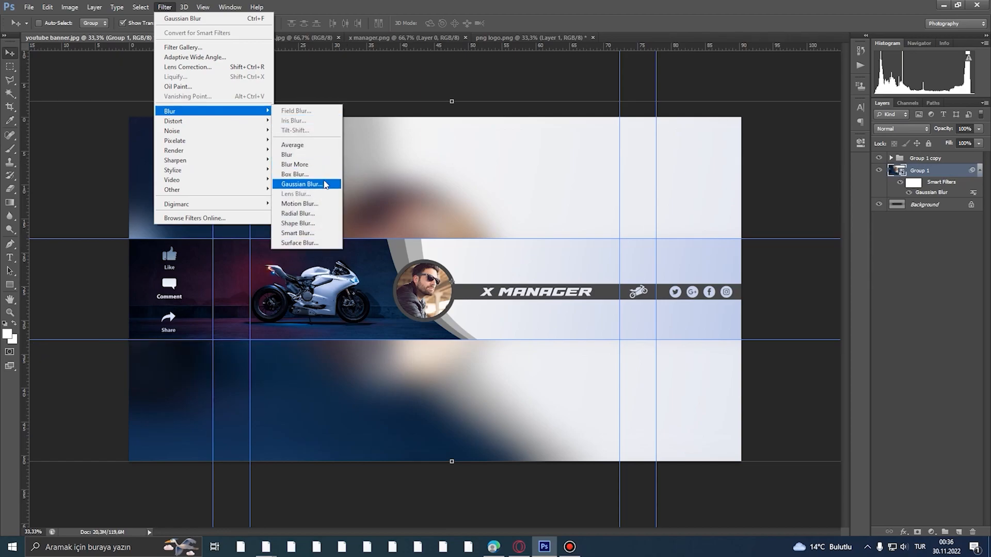
left_click(325, 185)
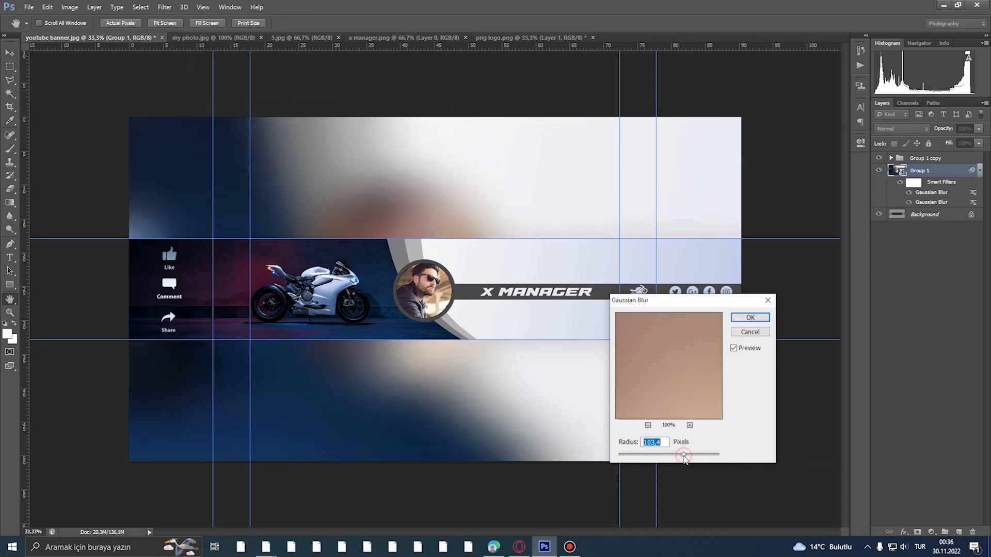
left_click(741, 318)
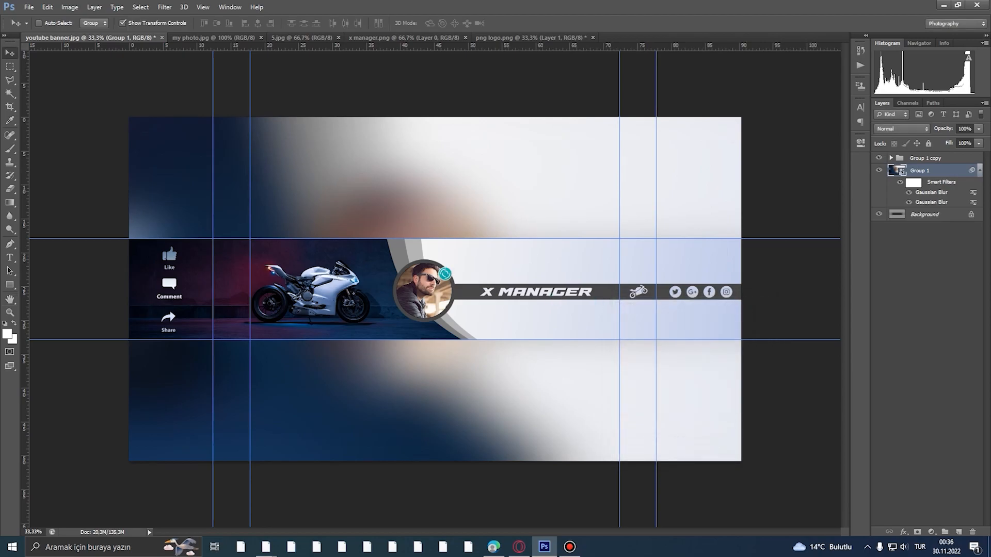
- Hide the guides to show the whole banner without guide lines
left_click(492, 297, "ctrl")
left_click_drag(492, 297, 518, 297)
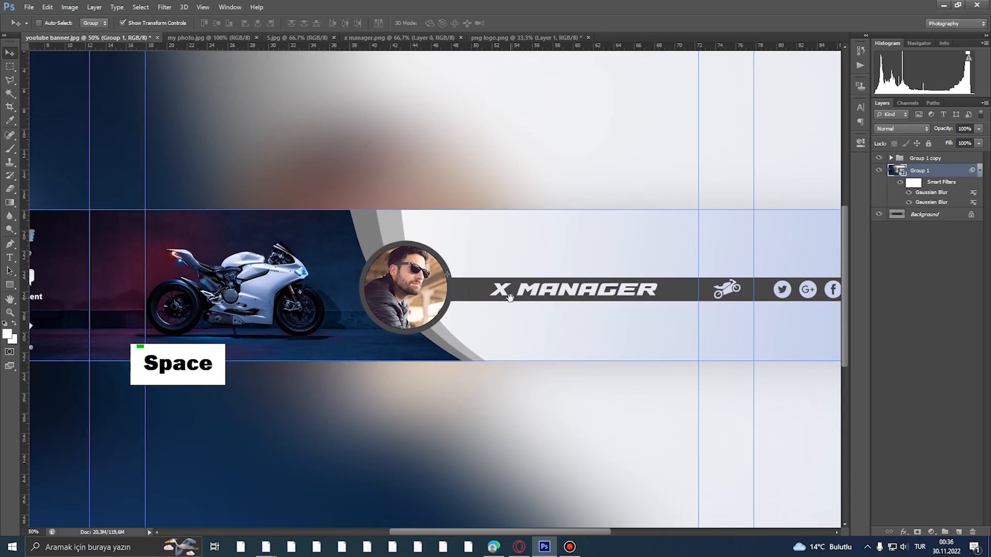
left_click(510, 302, "alt")
key("ctrl+h")
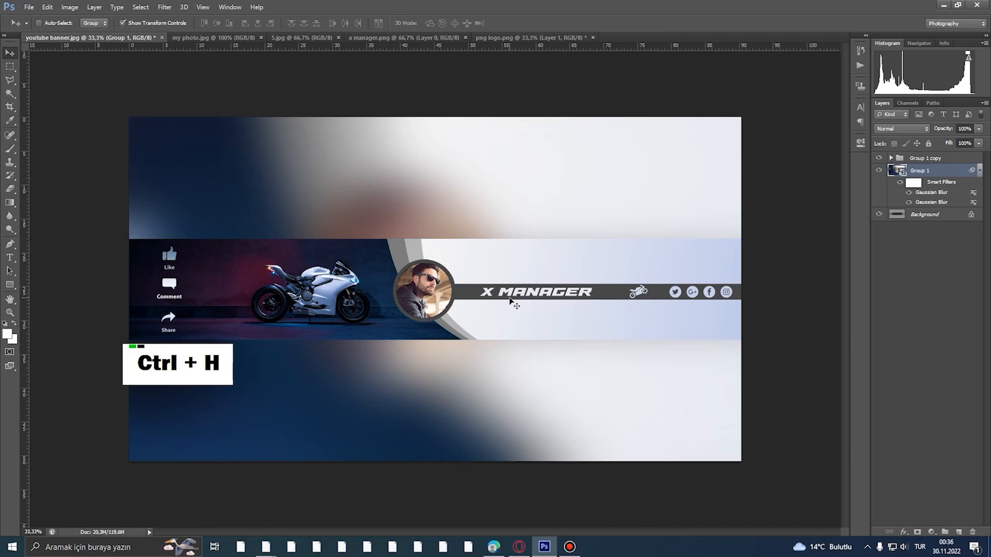
left_click(300, 287, "ctrl")
left_click_drag(299, 287, 623, 285)
left_click_drag(405, 283, 718, 309)
left_click(681, 296, "ctrl")
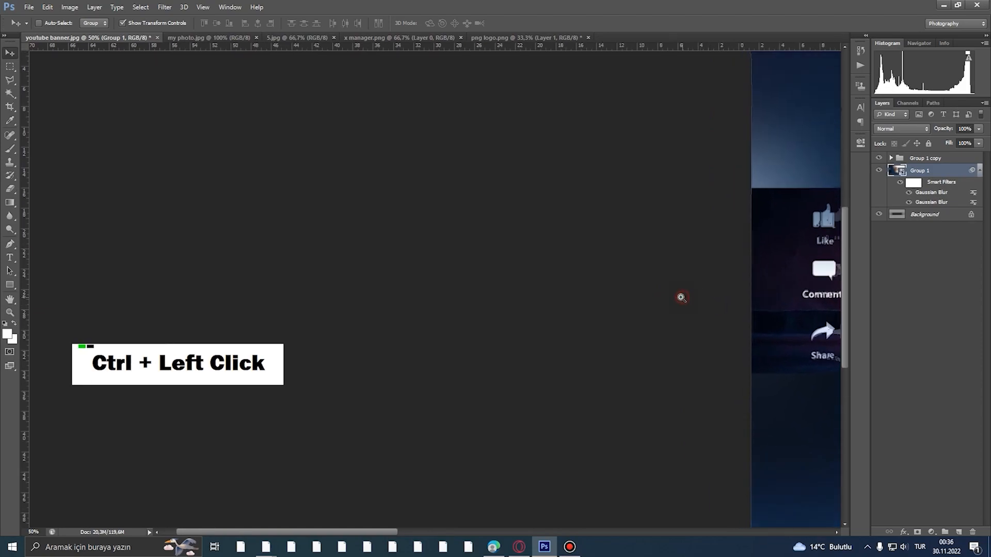
left_click(644, 297, "ctrl")
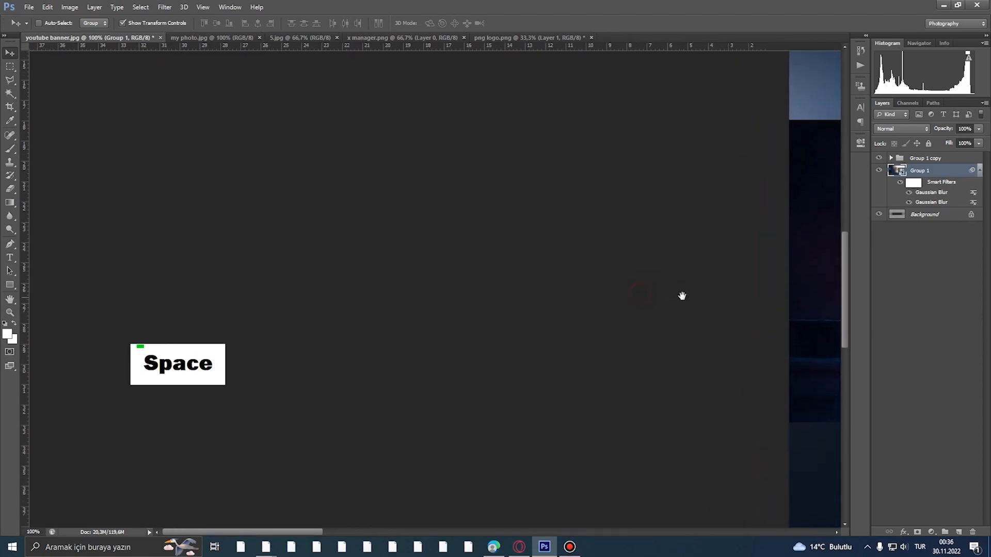
- Hide the on-screen keystroke display of the background key-press utility
left_click(869, 548)
right_click(867, 526)
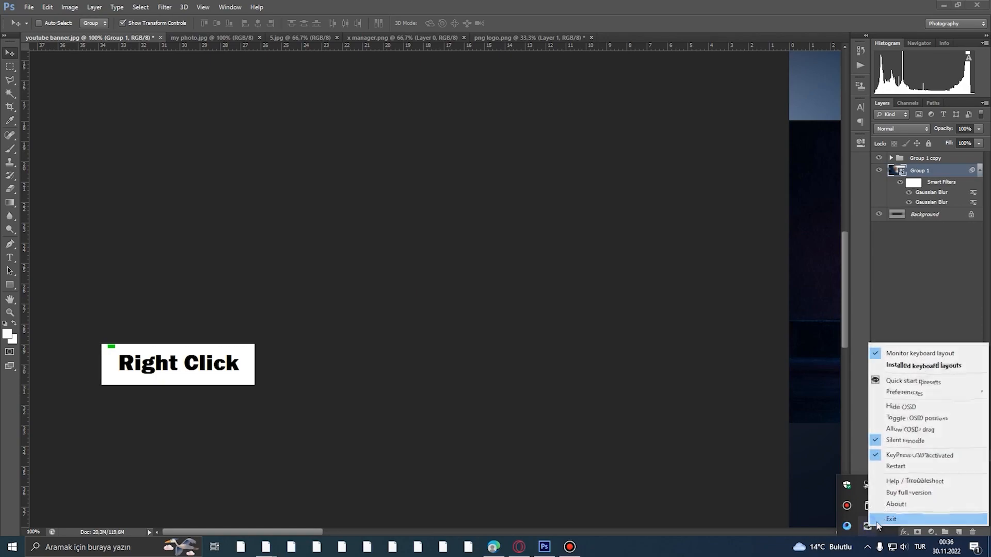
left_click(899, 406)
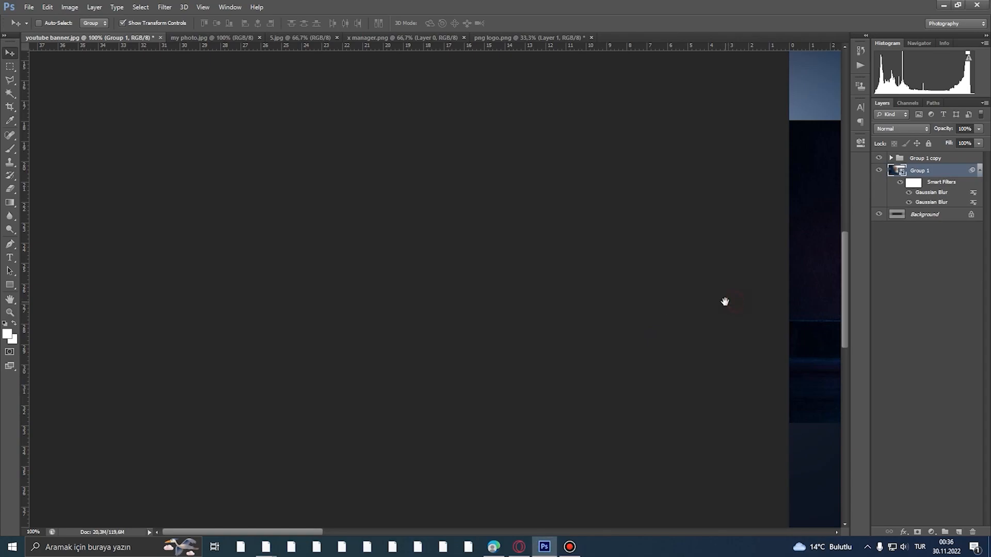
scroll(725, 302, "down", 1)
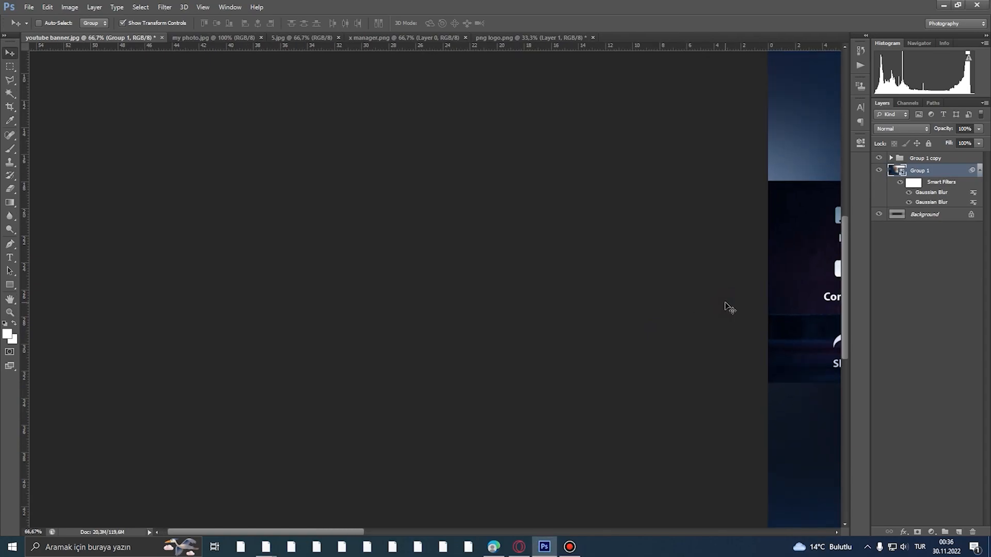
key("ctrl+z")
left_click_drag(721, 313, 520, 317)
left_click_drag(392, 527, 824, 536)
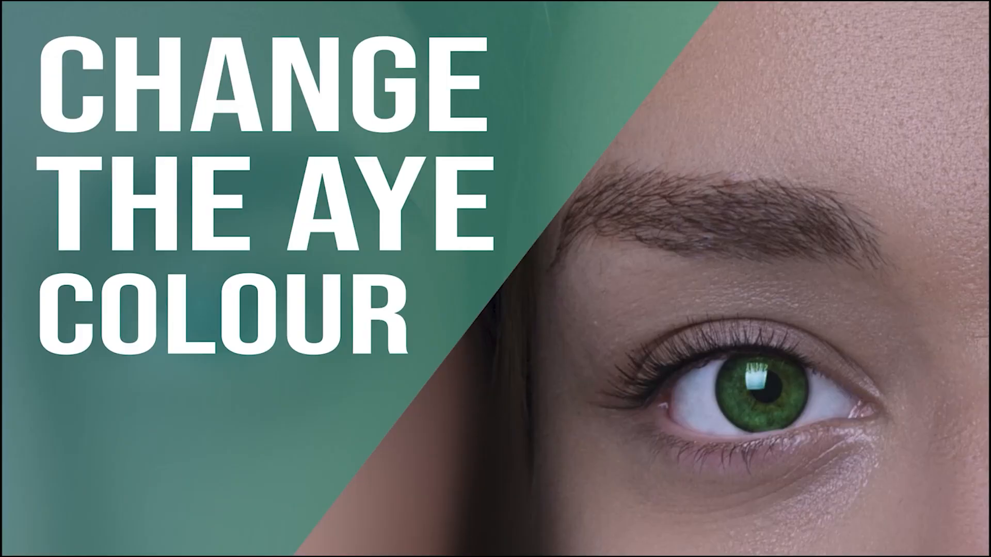